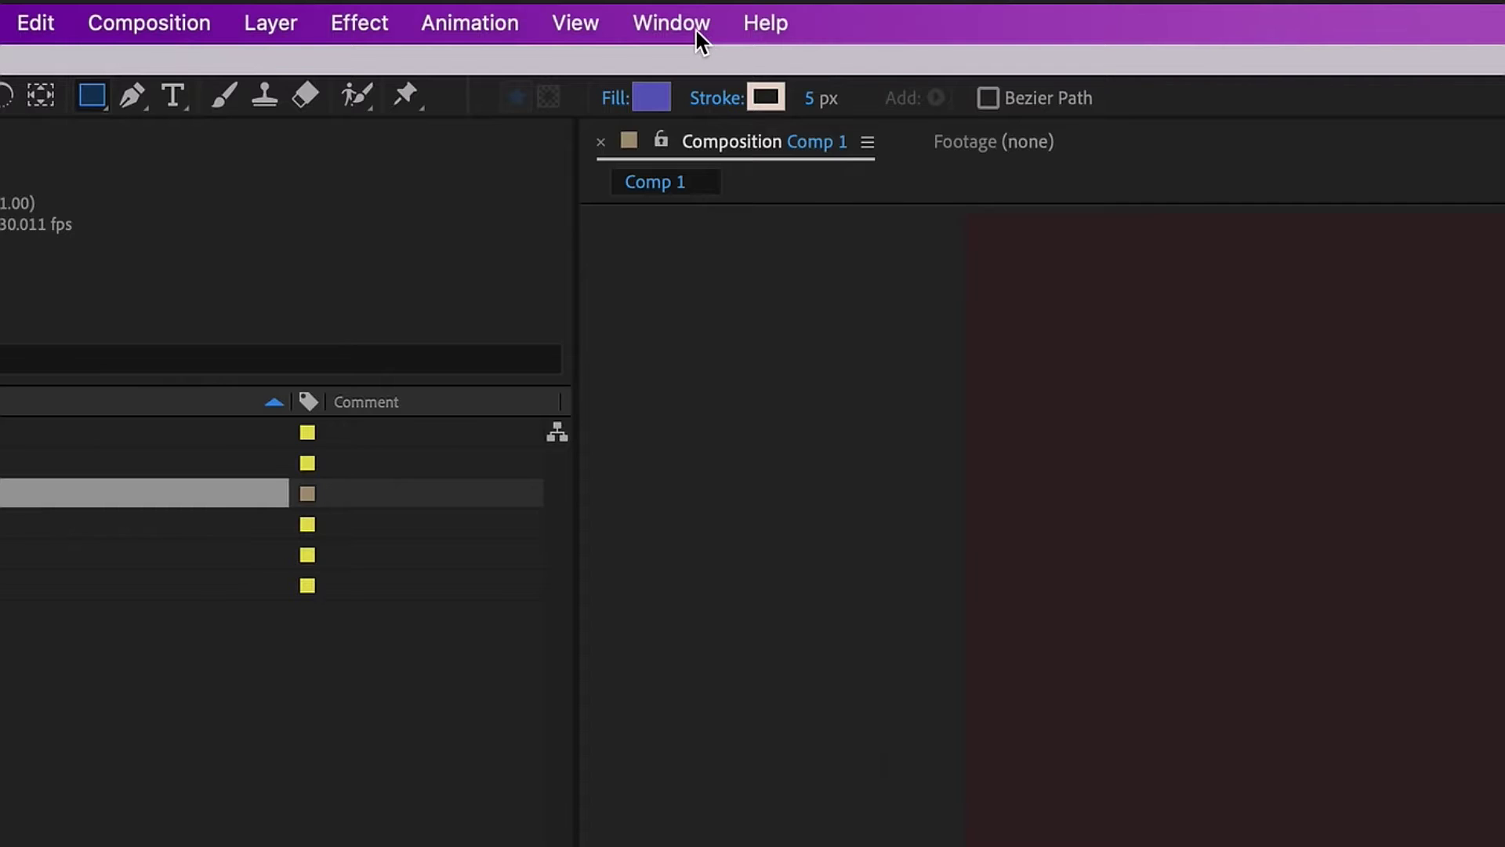
Dock the AEJuice Tools – Copy Ease panel from the Window menu
left_click(694, 28)
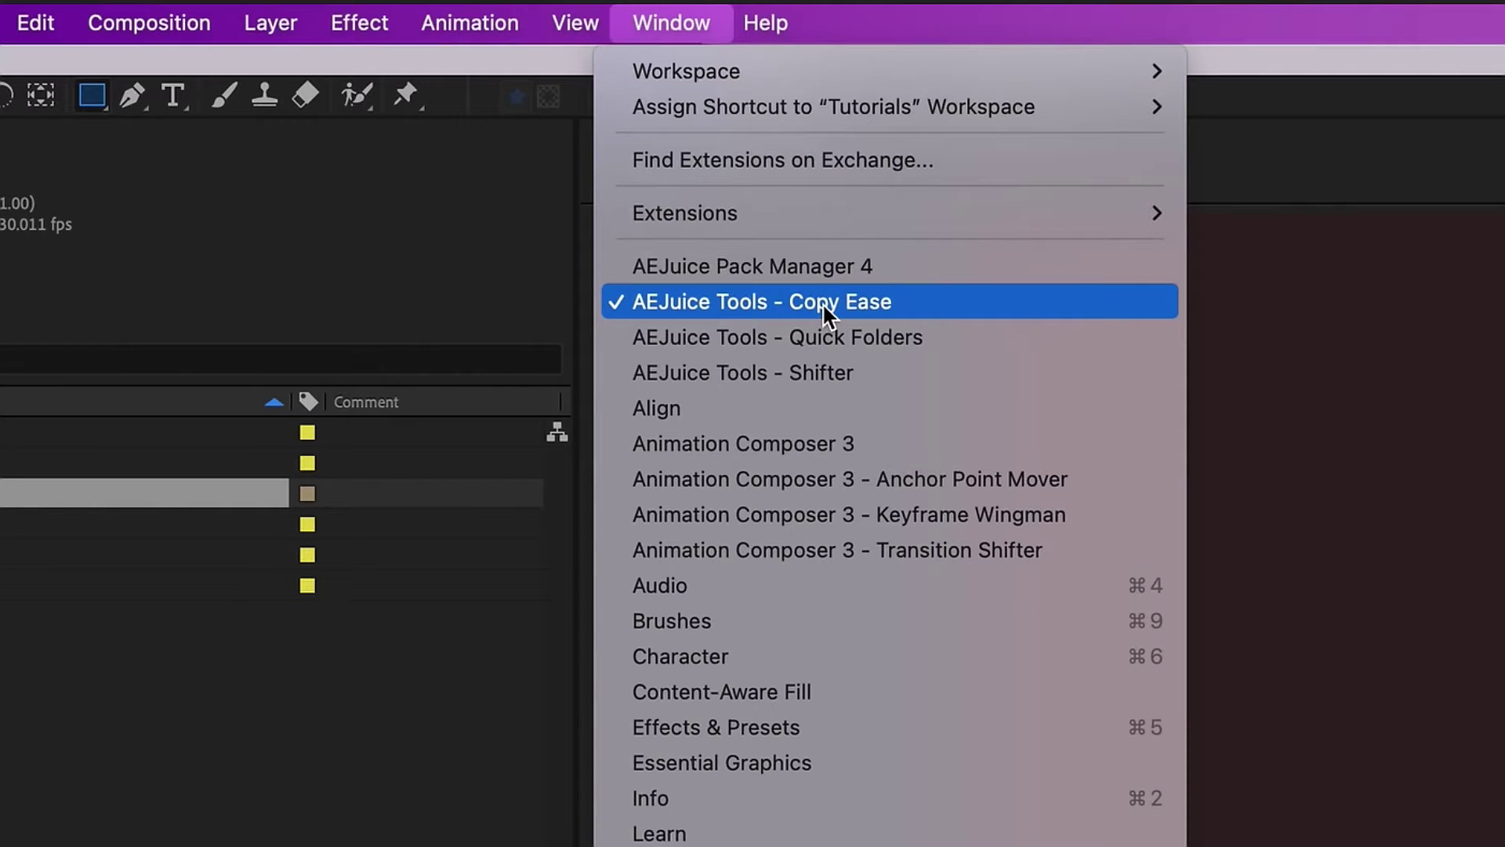
left_click(824, 301)
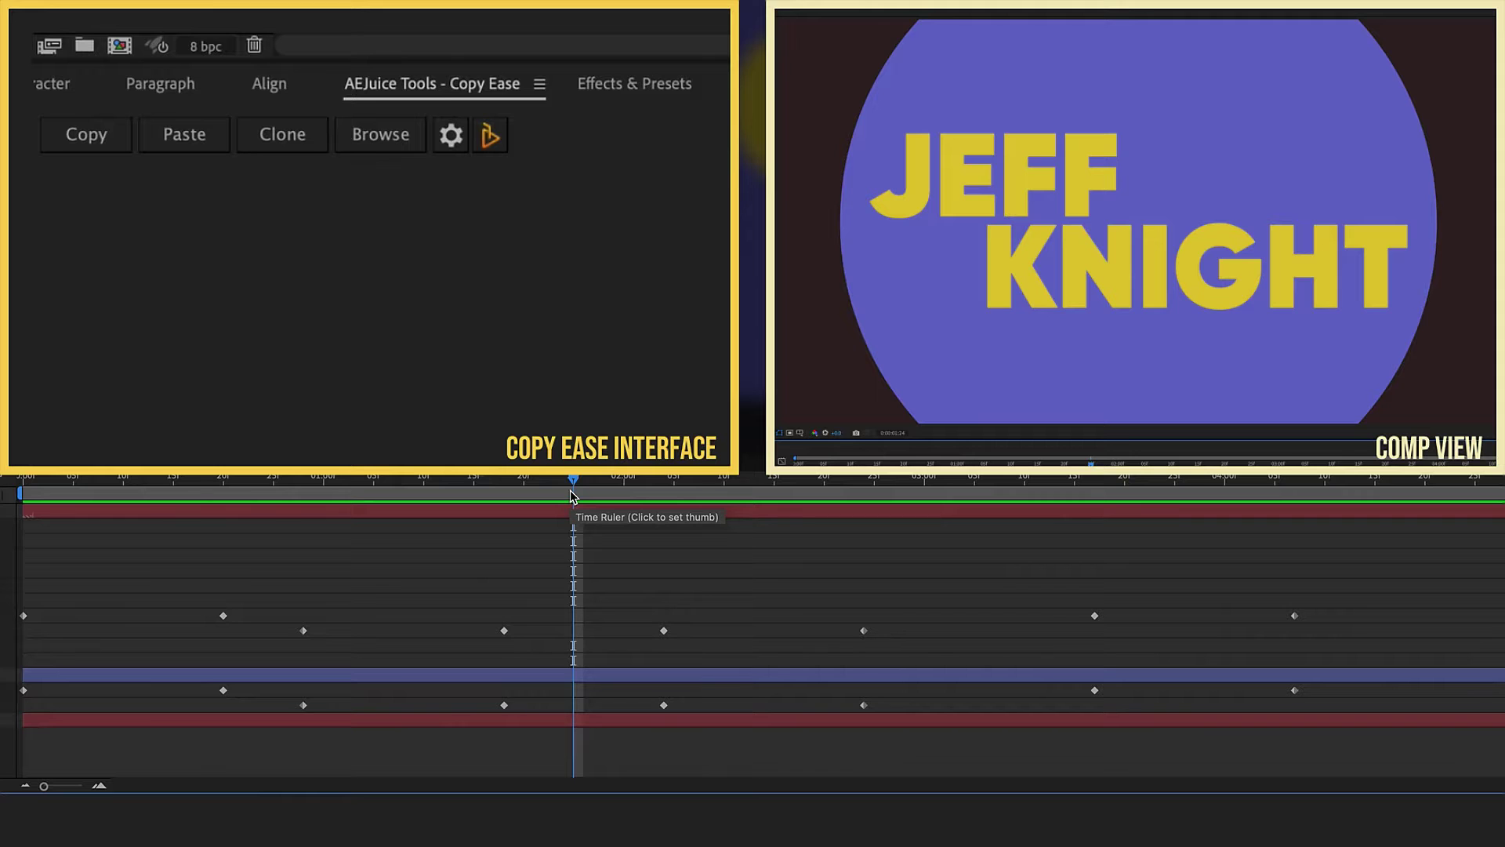
key("space")
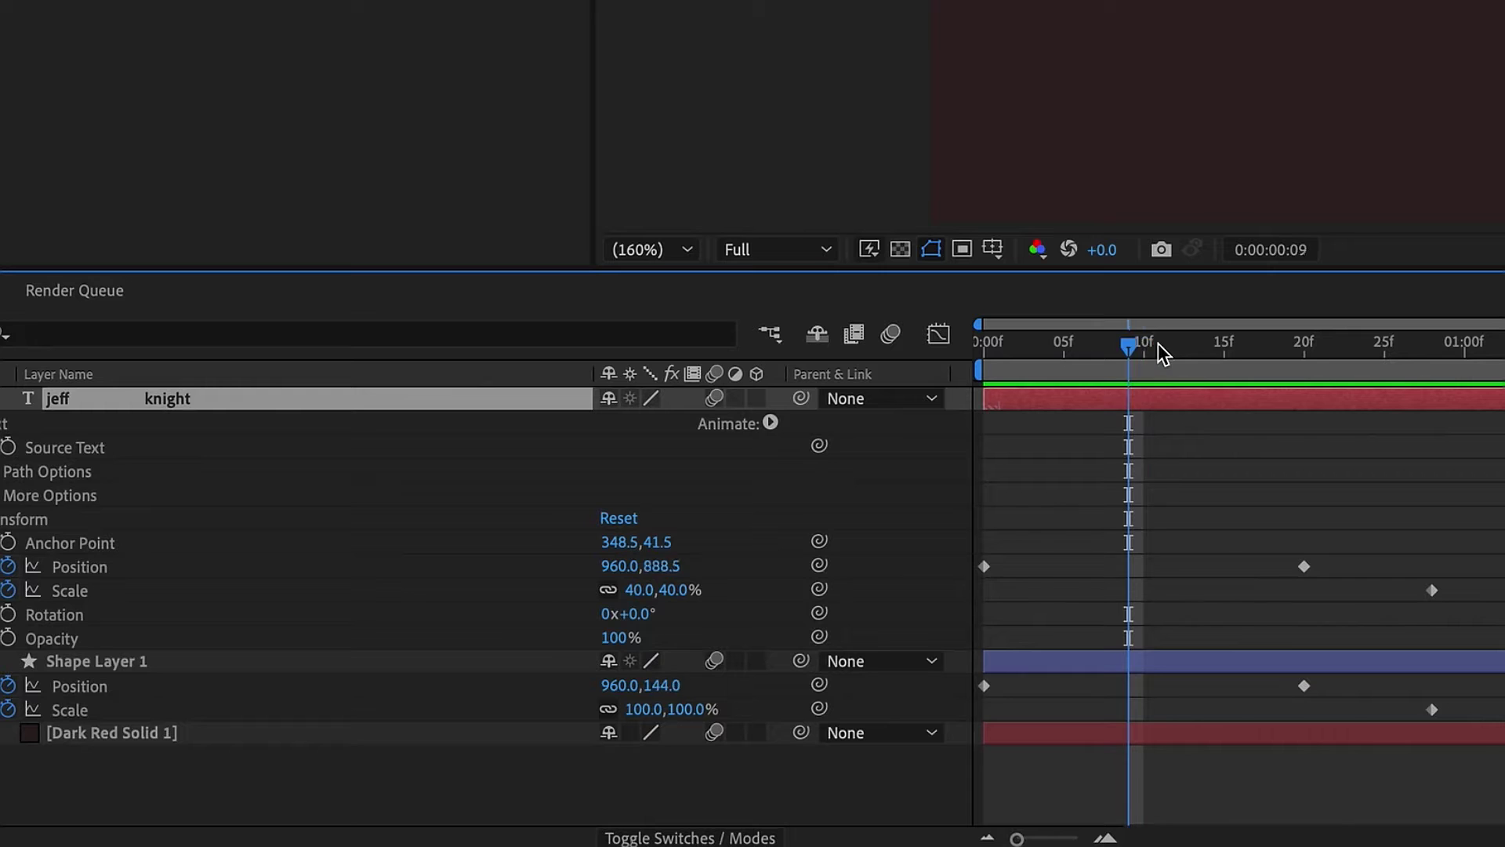
Apply Easy Ease In to the text's end Position keyframe with 100% incoming influence
left_click_drag(1159, 344, 1308, 353)
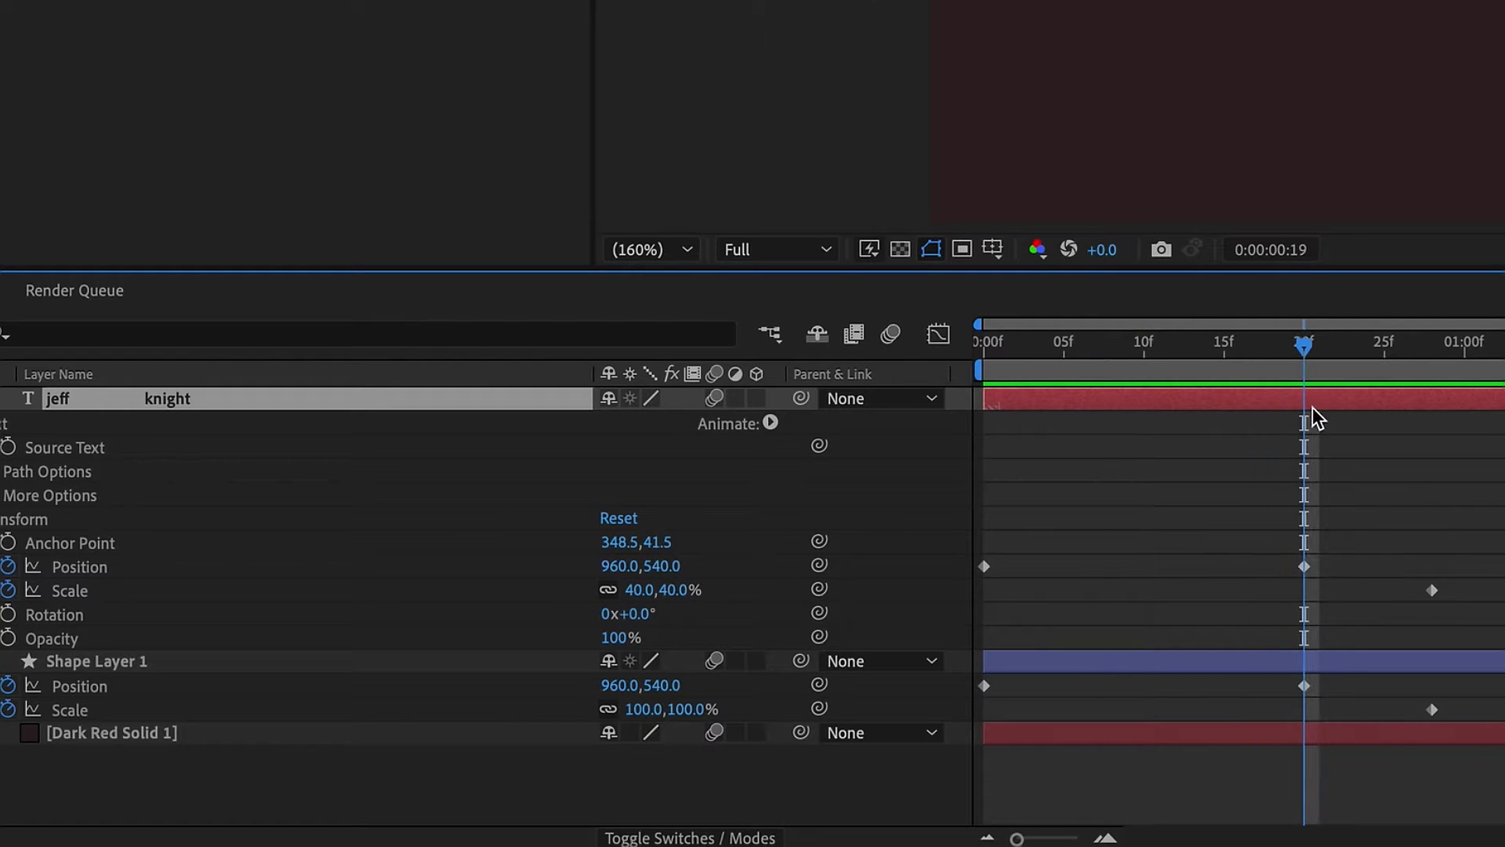
right_click(1305, 566)
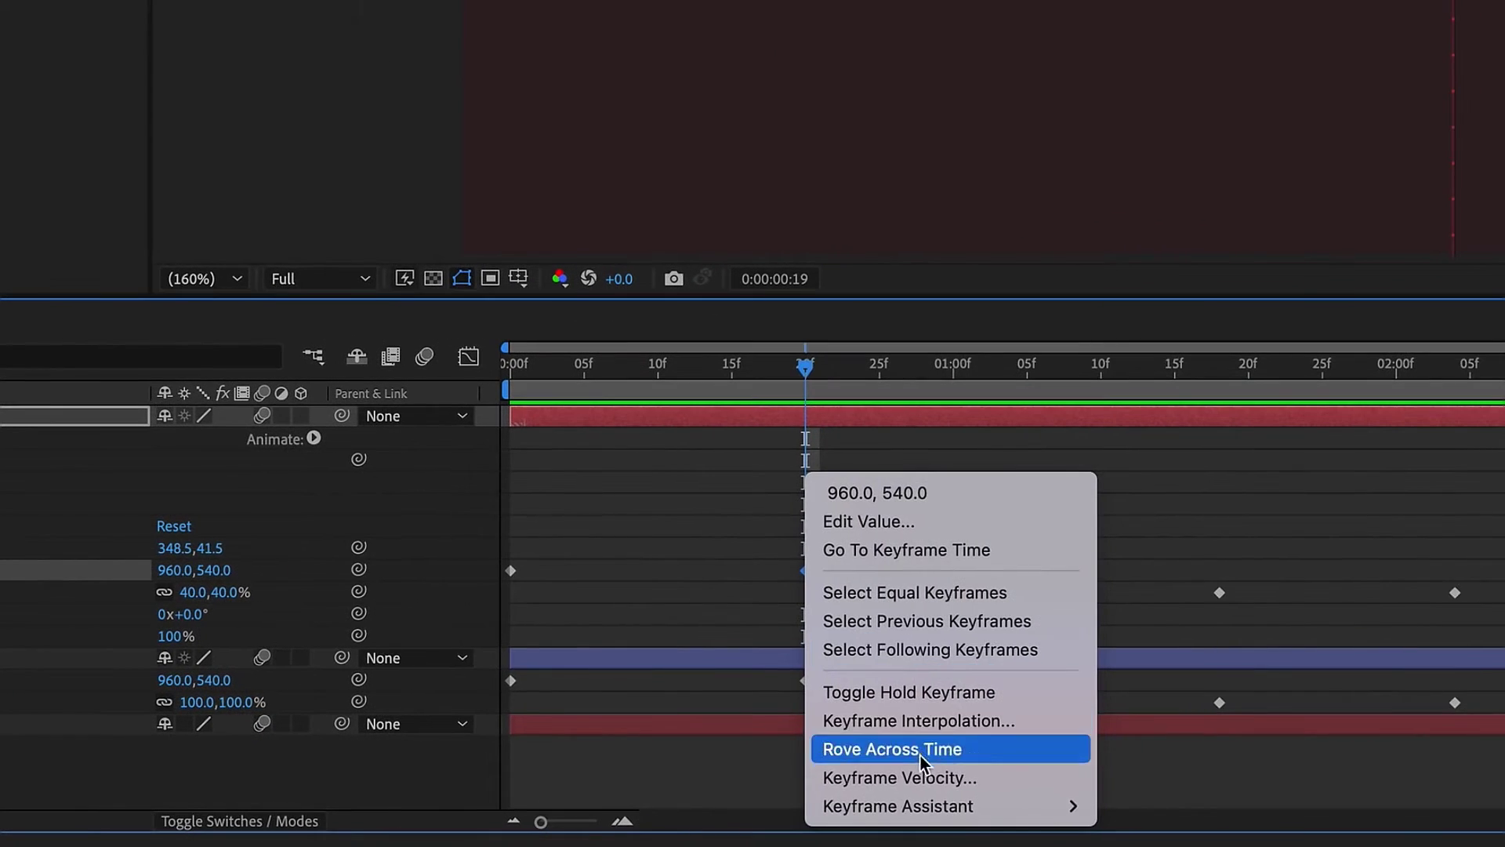
mouse_move(968, 807)
left_click(1157, 636)
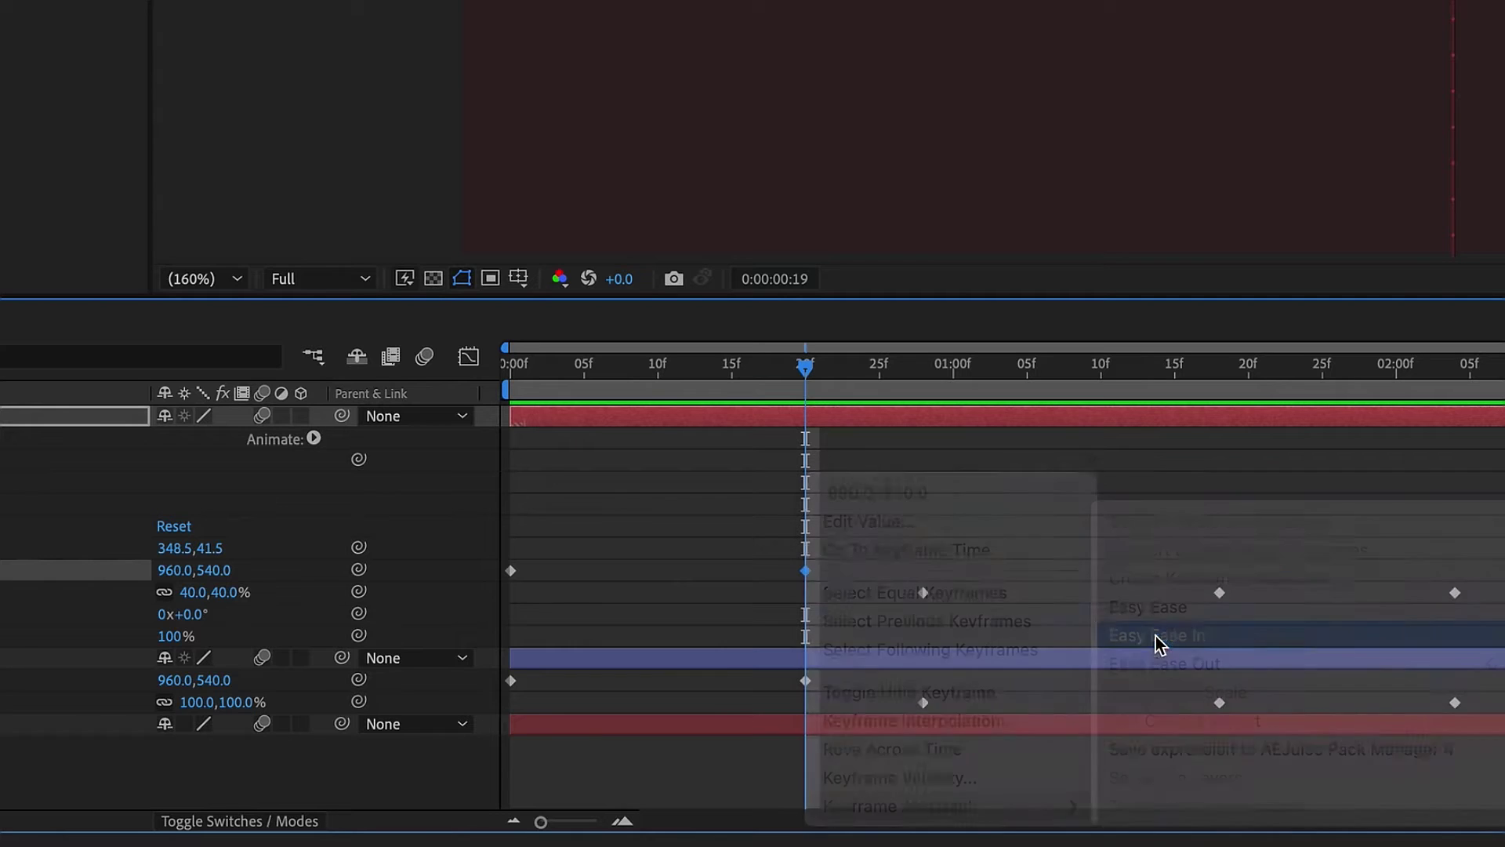
left_click(472, 358)
left_click_drag(757, 744, 563, 755)
left_click(469, 357)
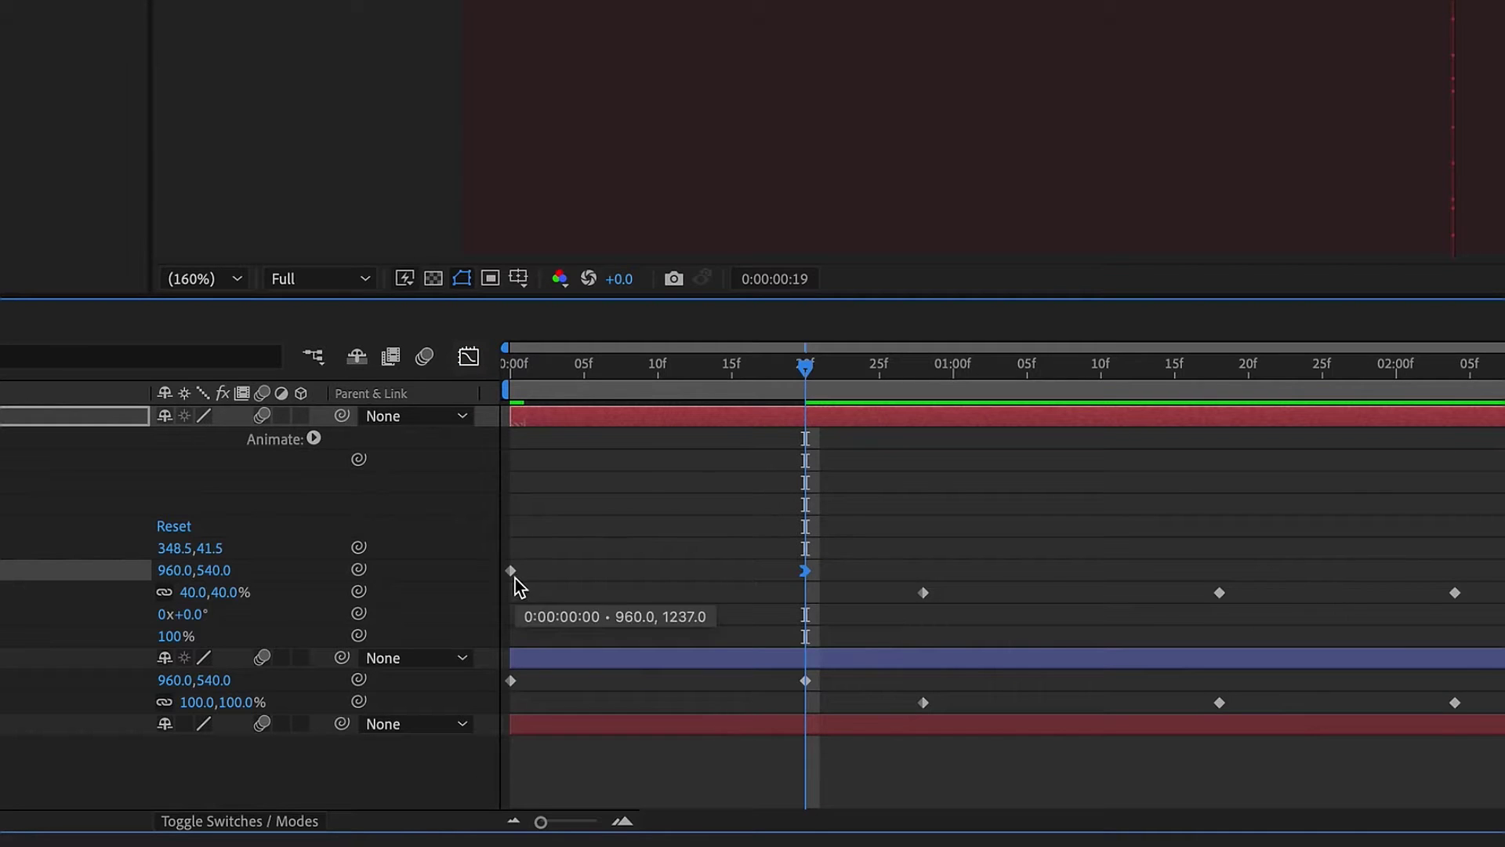
Apply Easy Ease Out to the first Position keyframe, lengthening its influence for a sharp speed peak
right_click(515, 577)
mouse_move(643, 805)
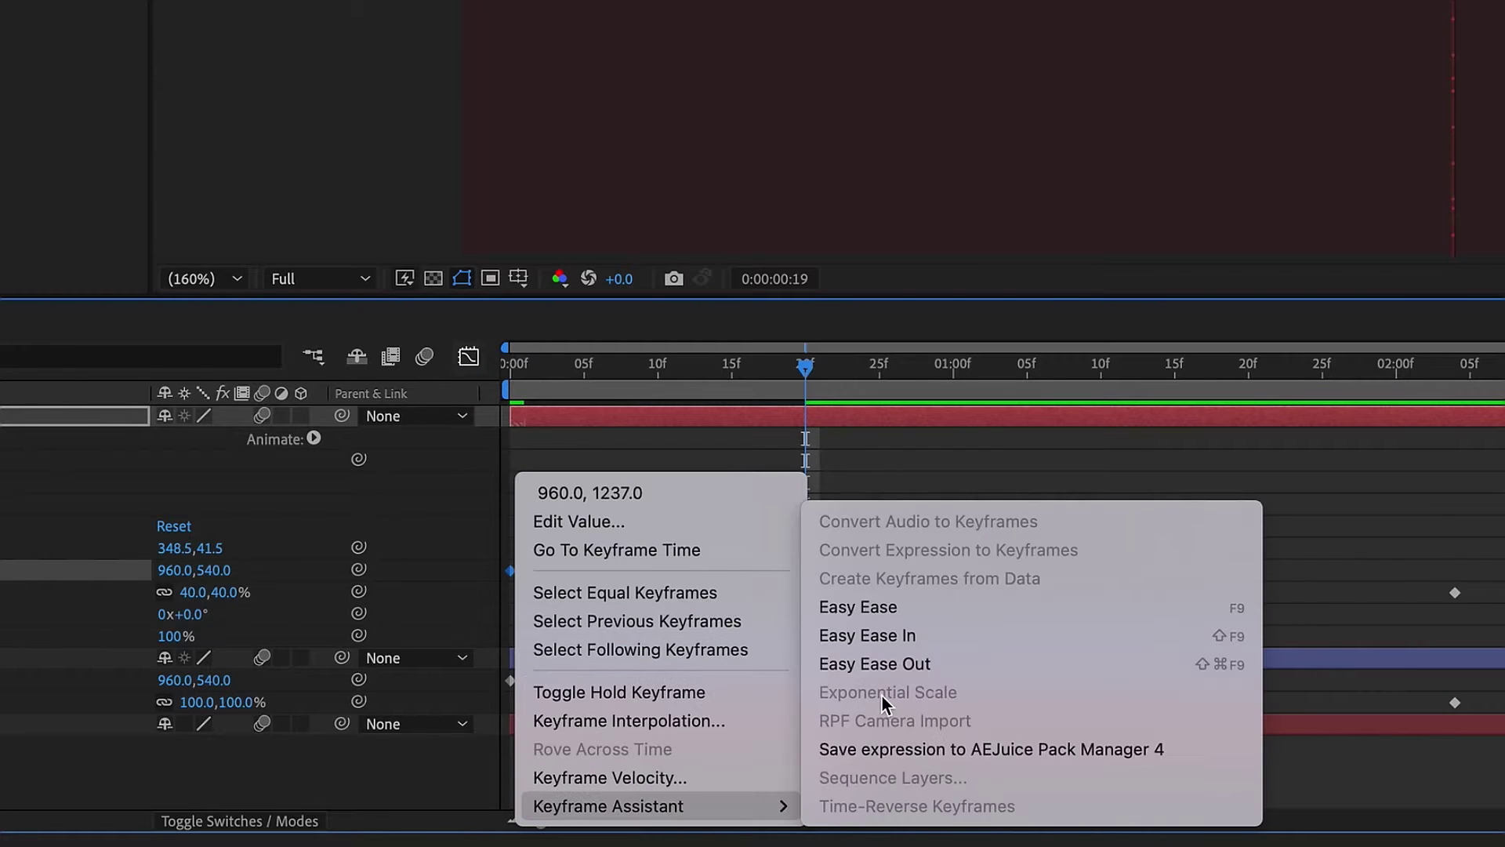
left_click(875, 663)
left_click(469, 358)
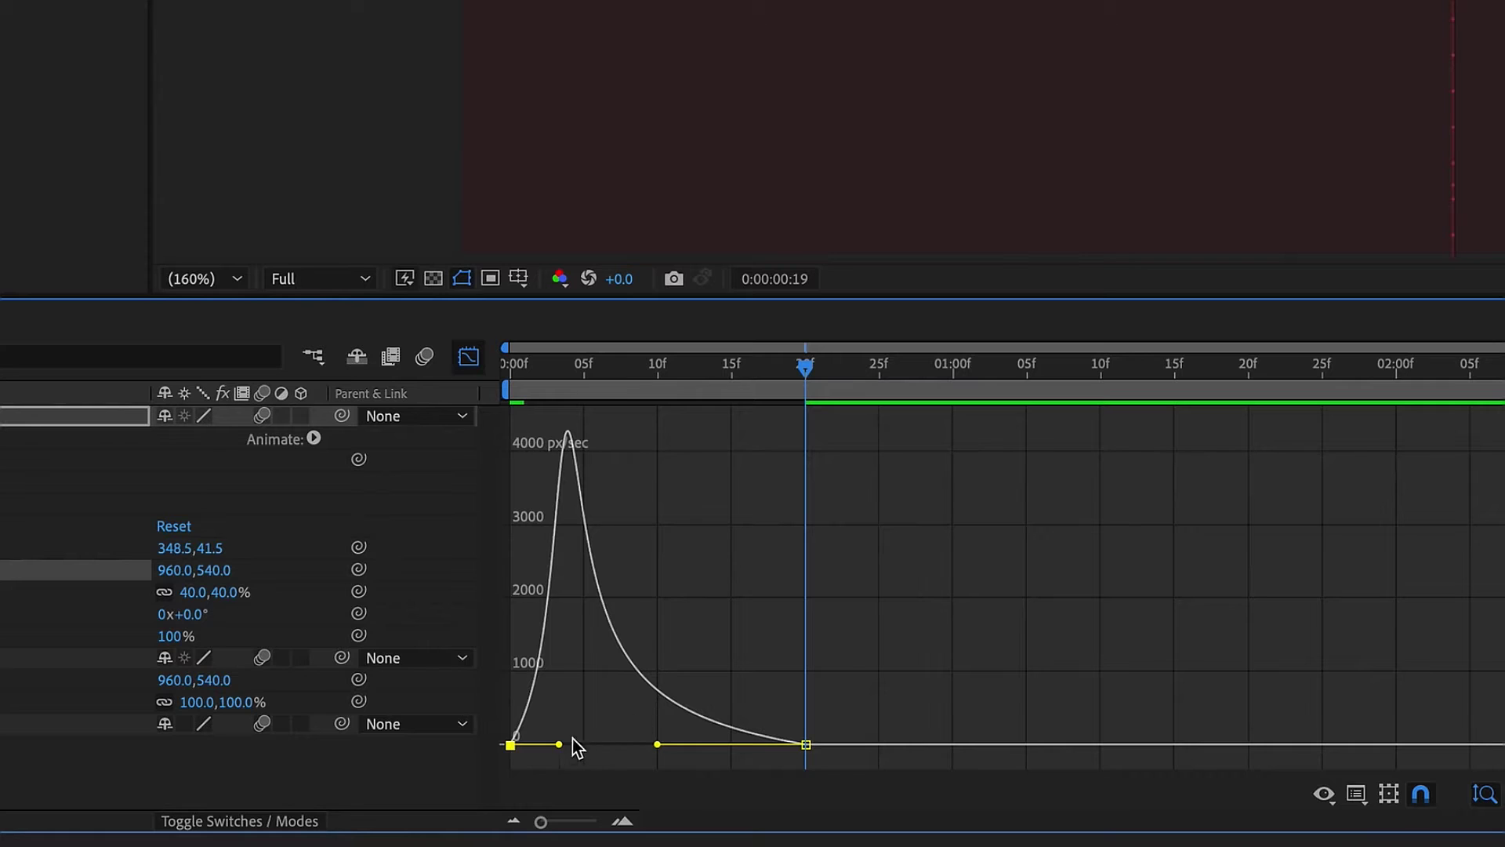
left_click_drag(558, 745, 682, 745)
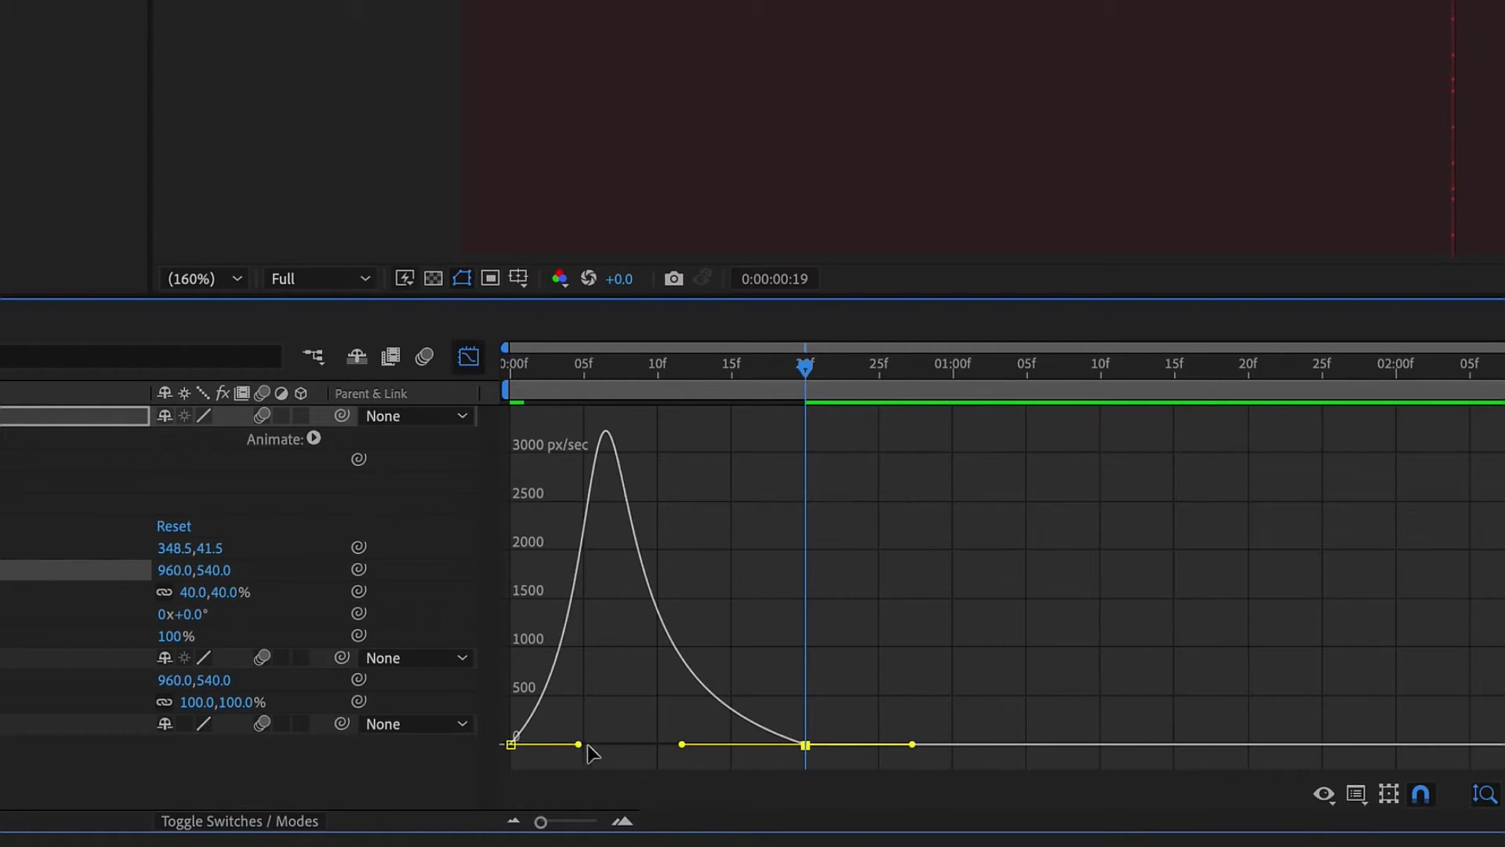
left_click_drag(587, 744, 591, 745)
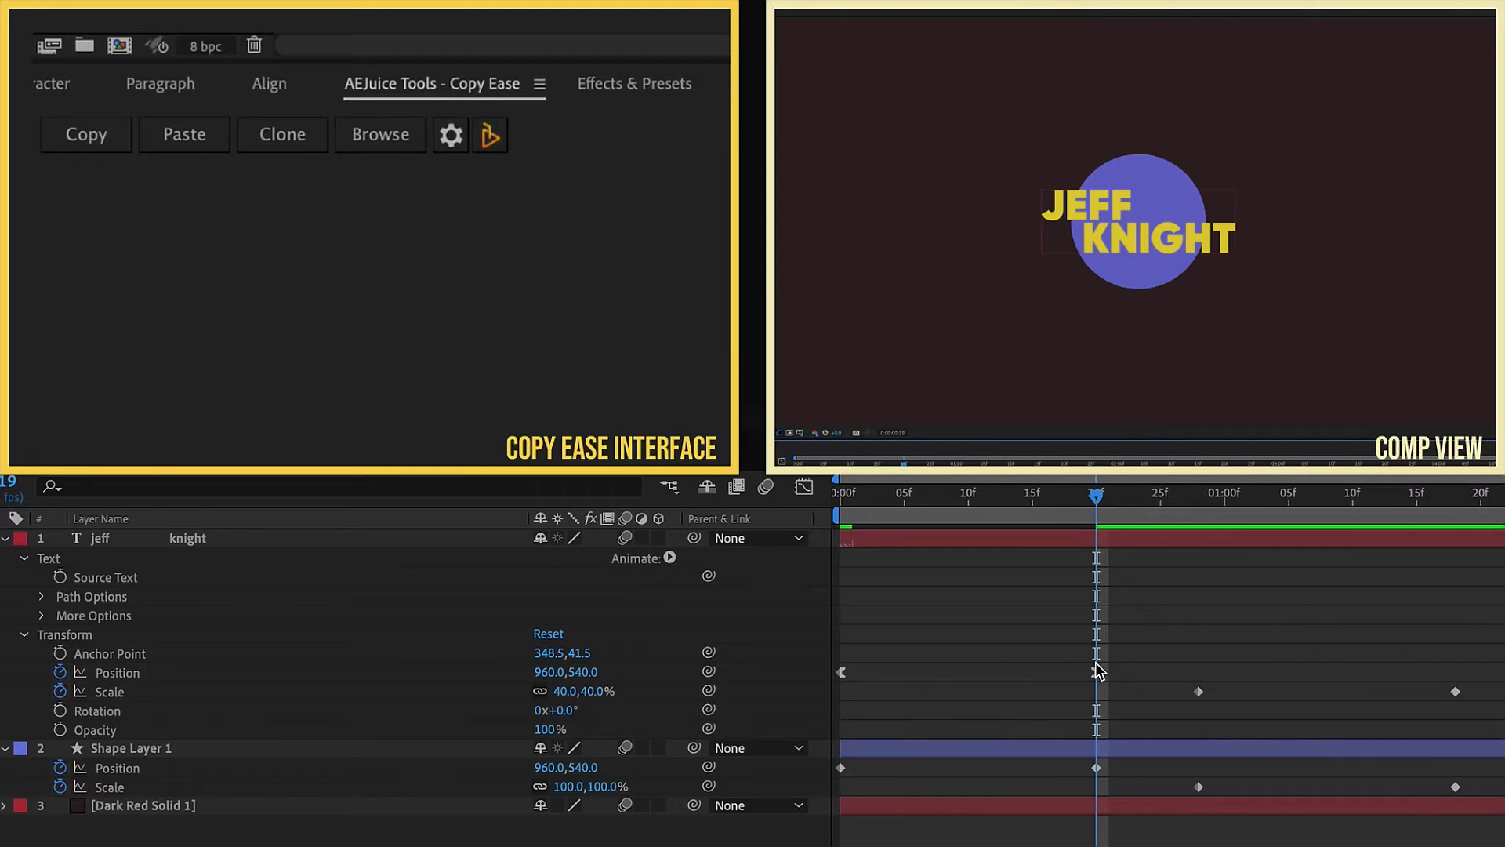
Copy the text's Position ease and paste it onto Shape Layer 1's two Position keyframes
left_click_drag(1119, 652, 886, 696)
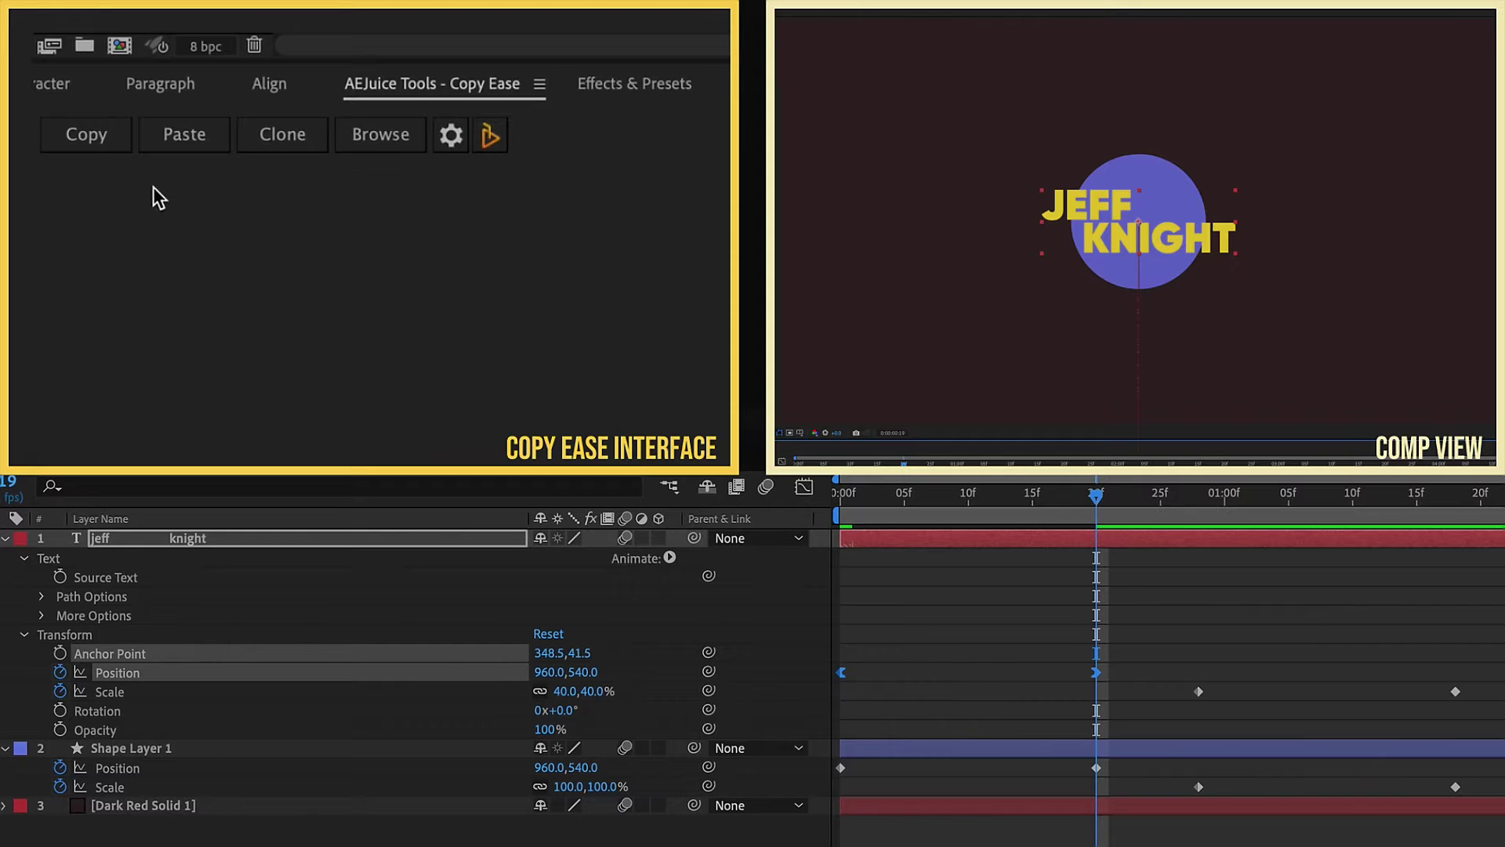
left_click(86, 135)
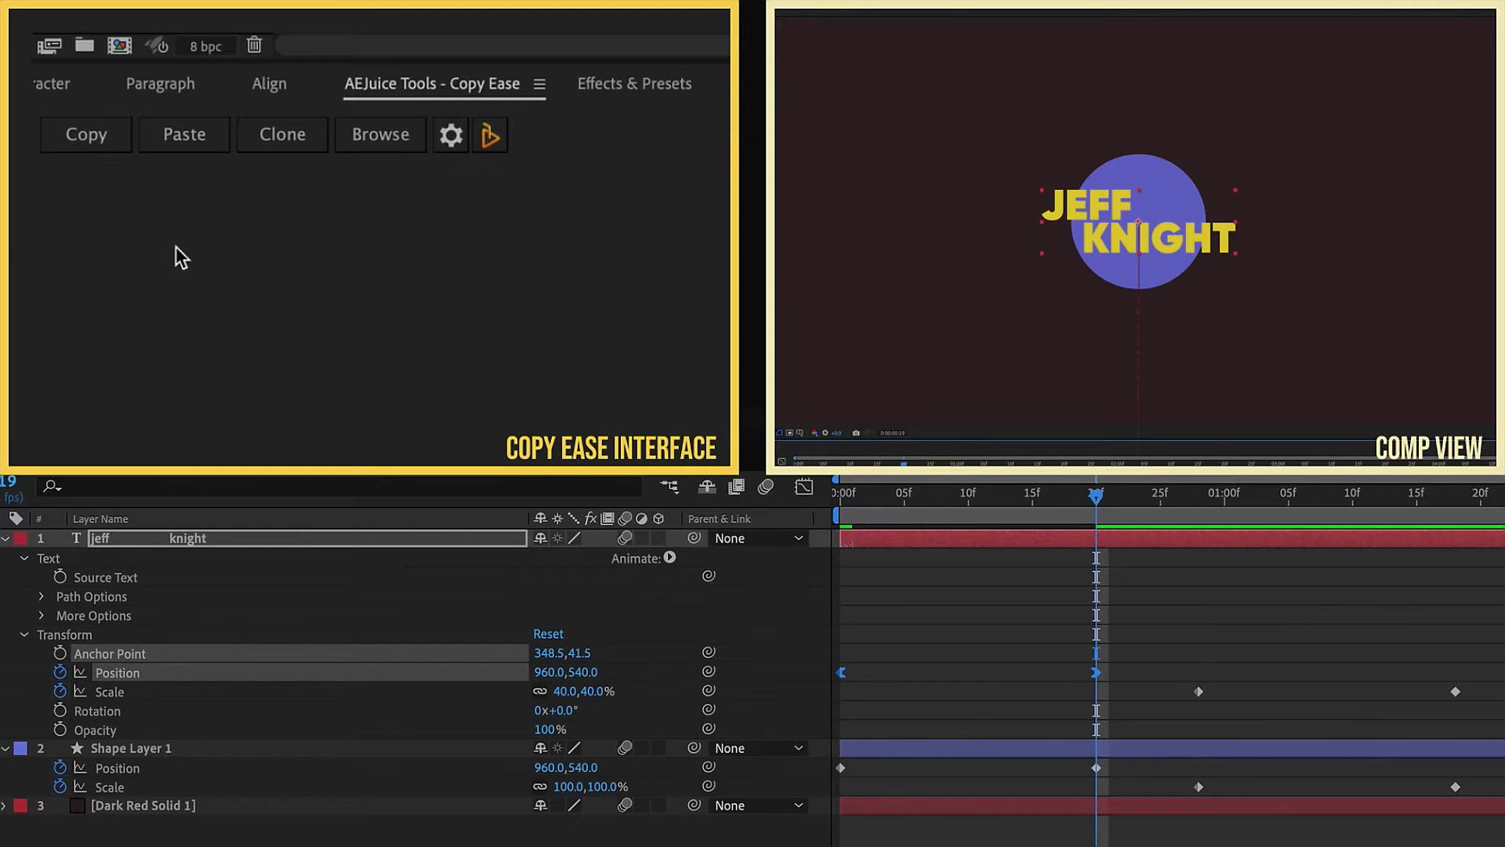
left_click(231, 751)
key("n")
left_click_drag(1123, 778, 812, 767)
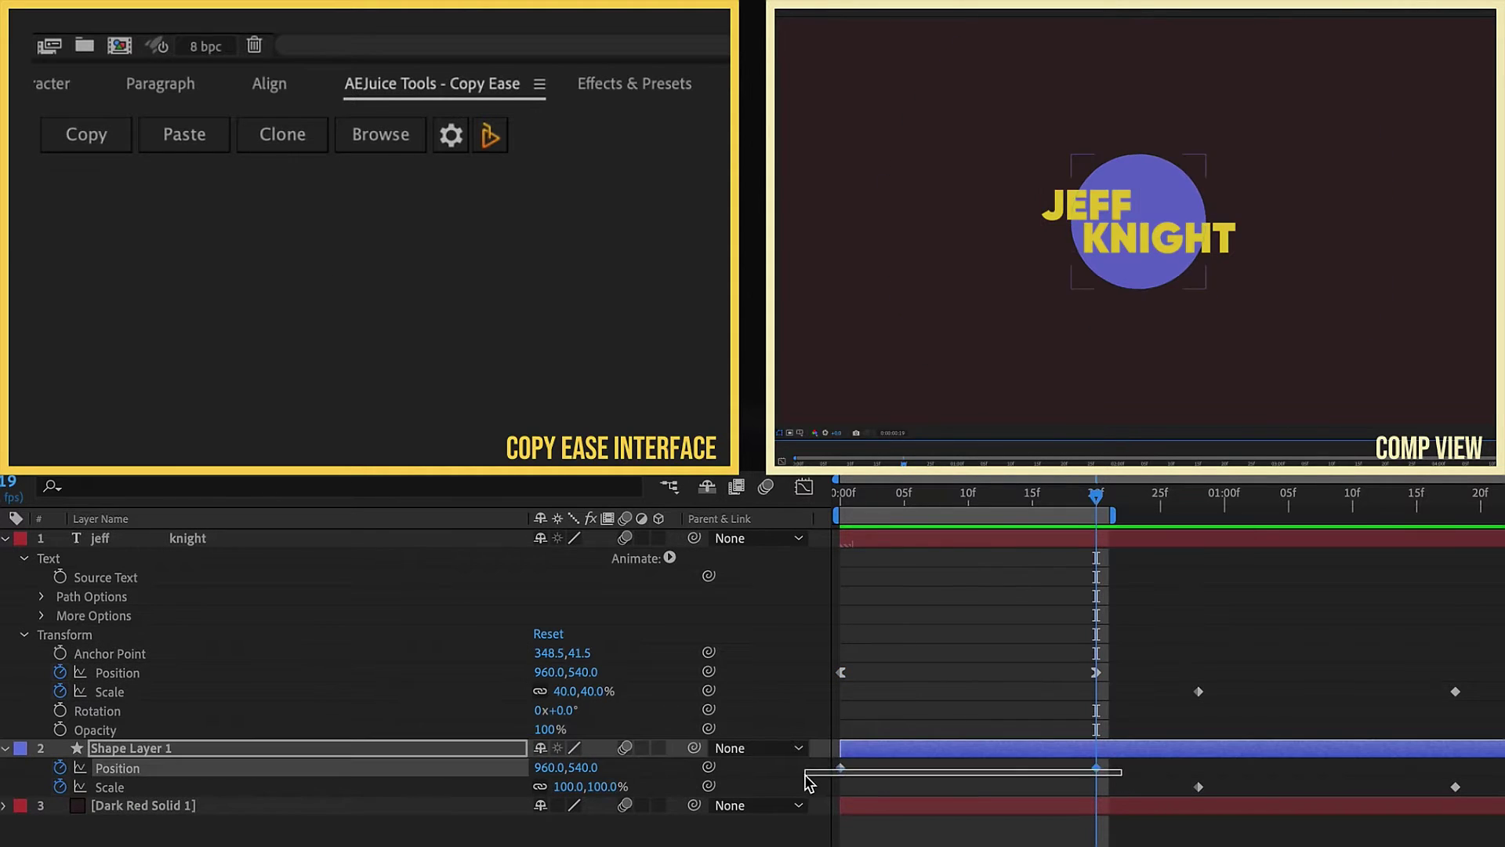
left_click(804, 490)
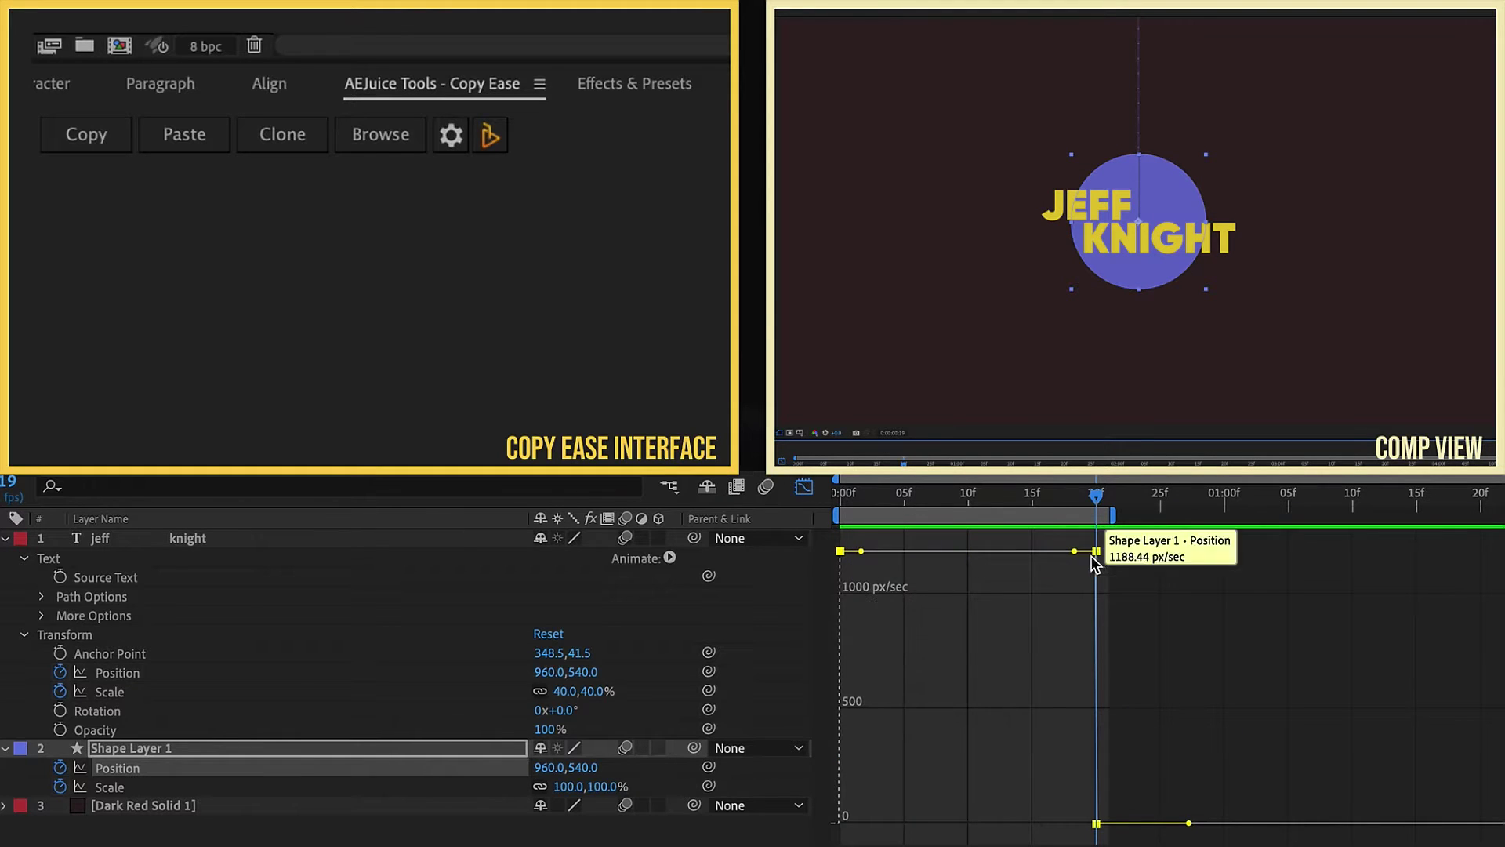
left_click(185, 147)
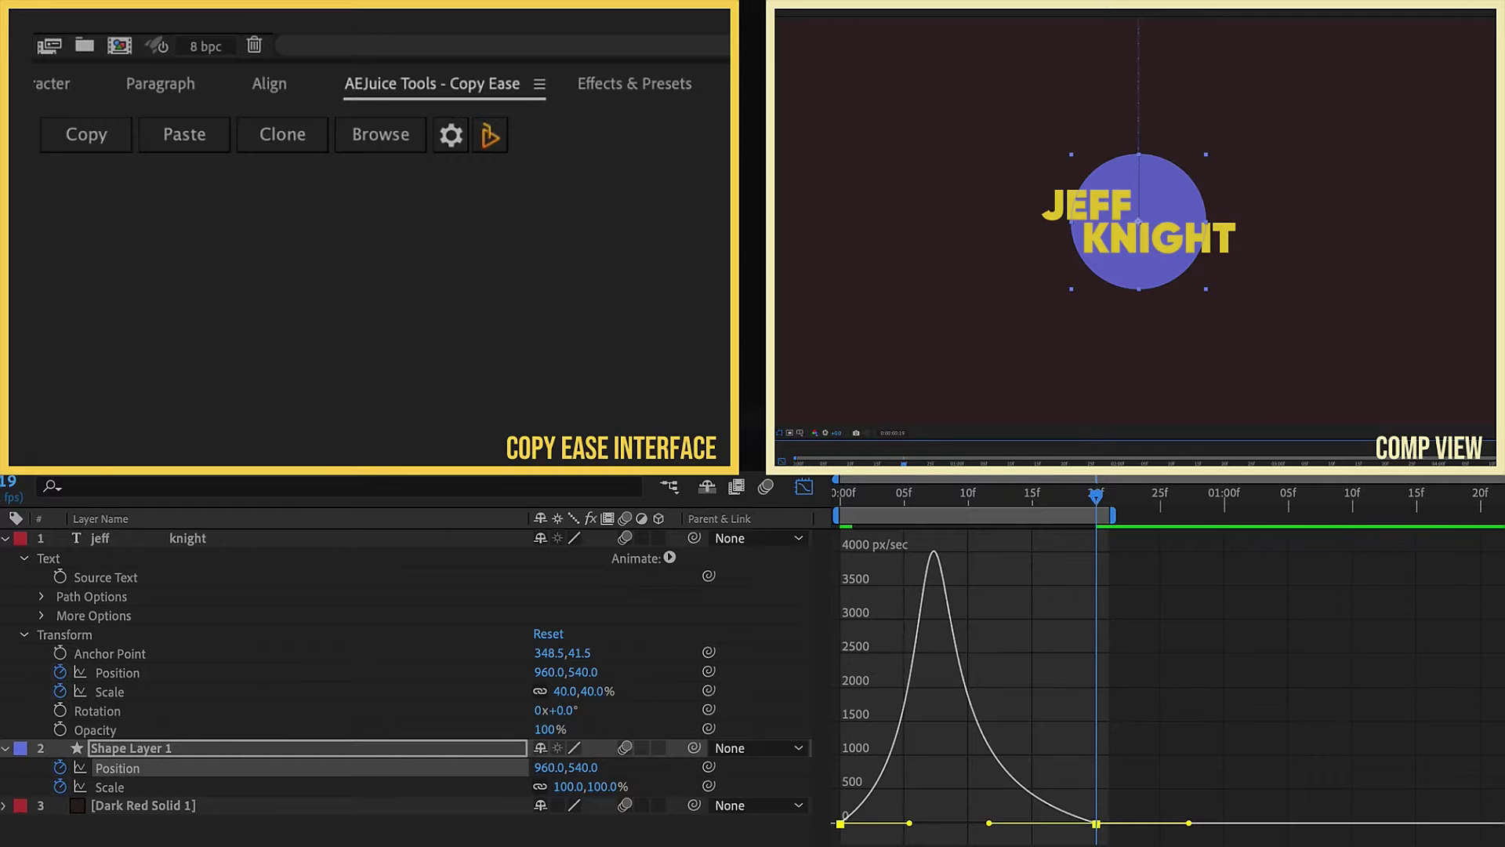
Compare the Position speed graphs of the jeff knight text and Shape Layer 1
left_click(804, 486)
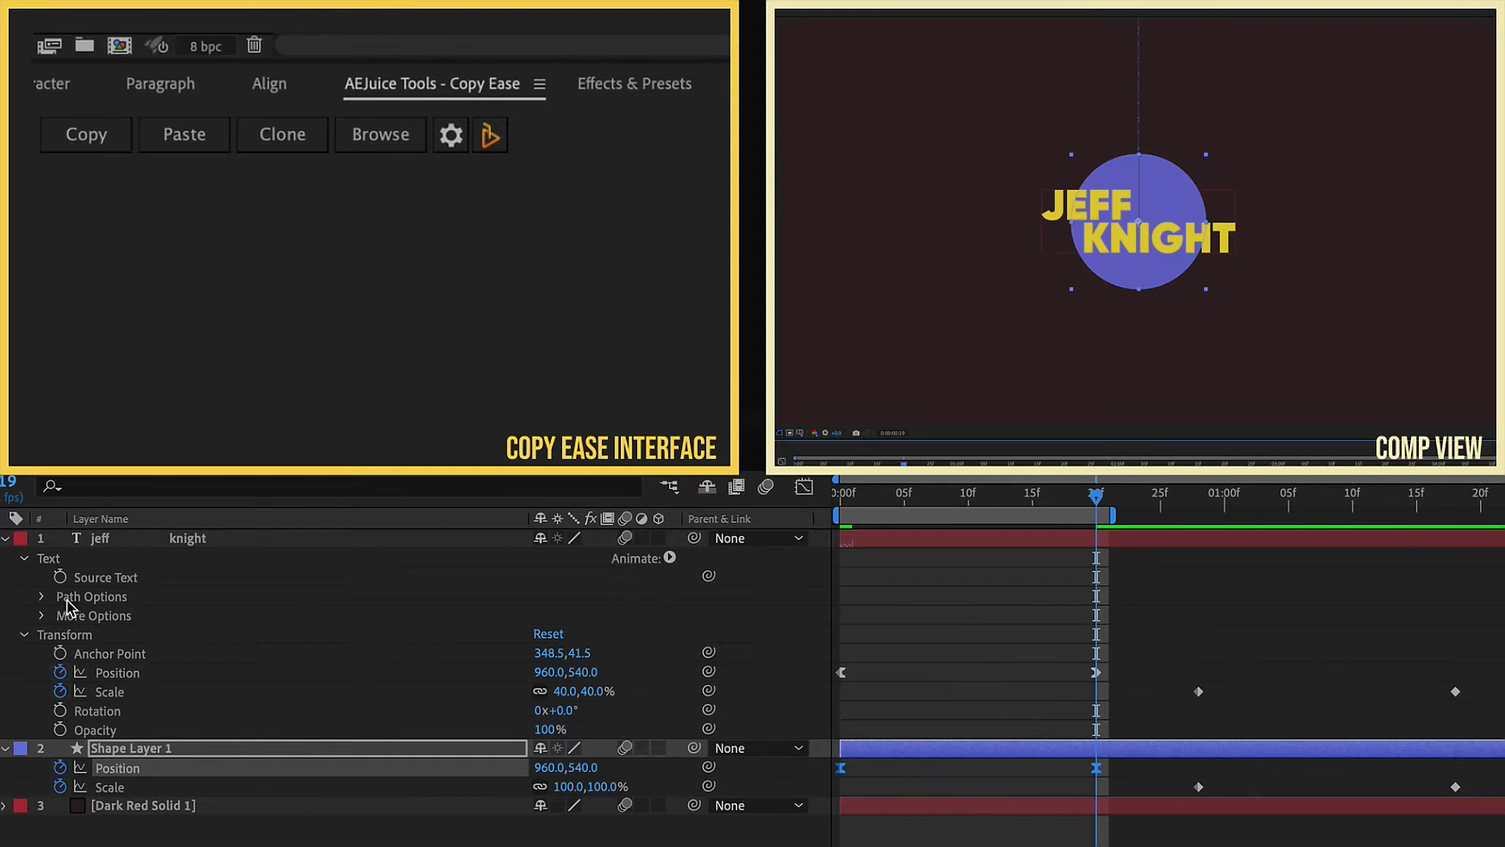
left_click(100, 538)
left_click_drag(1105, 659, 814, 696)
left_click(804, 486)
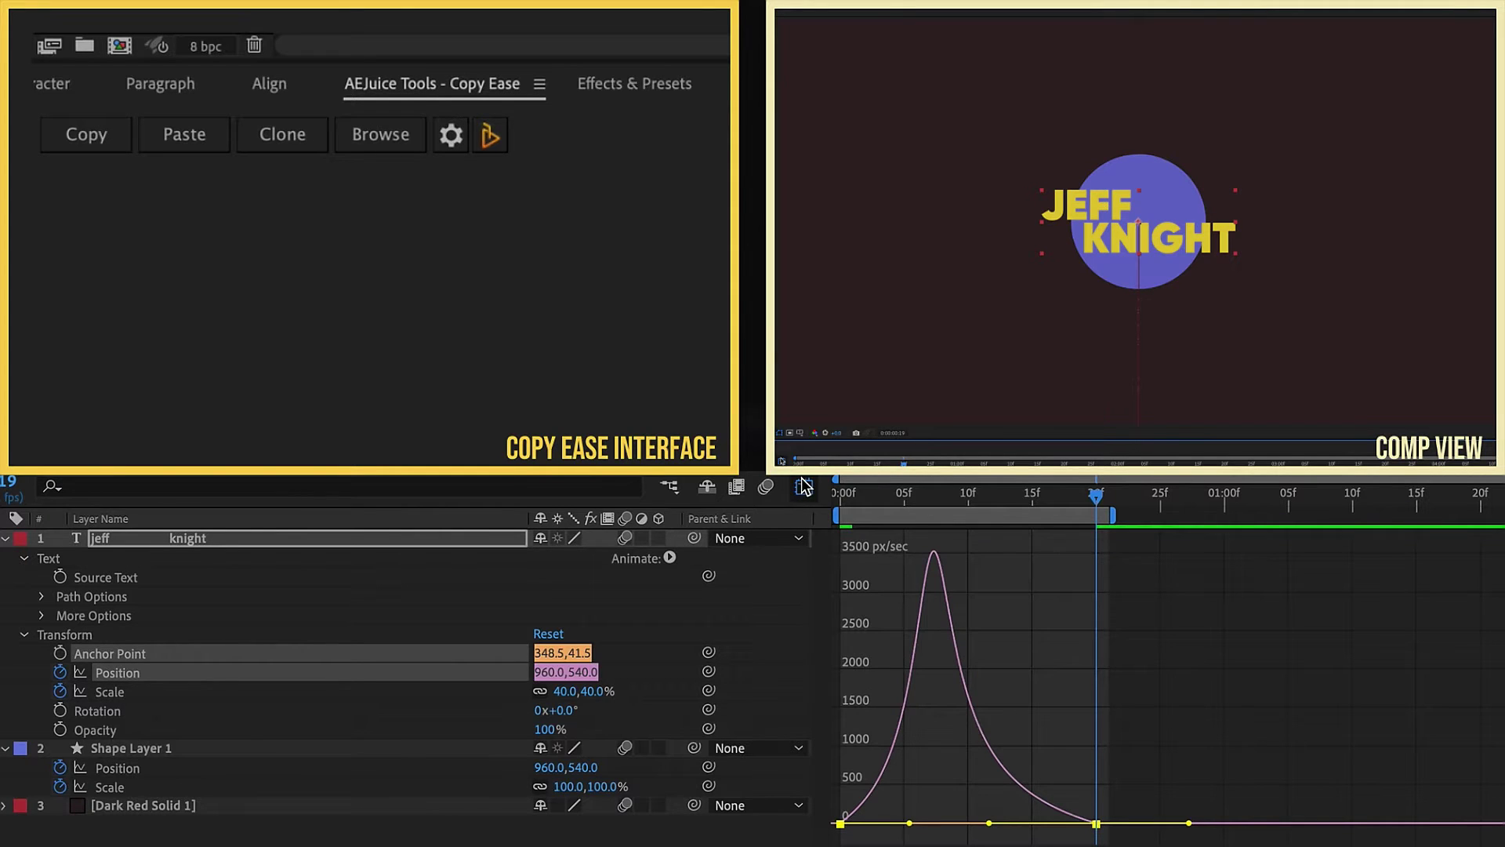
left_click(804, 486)
left_click_drag(1113, 762, 787, 796)
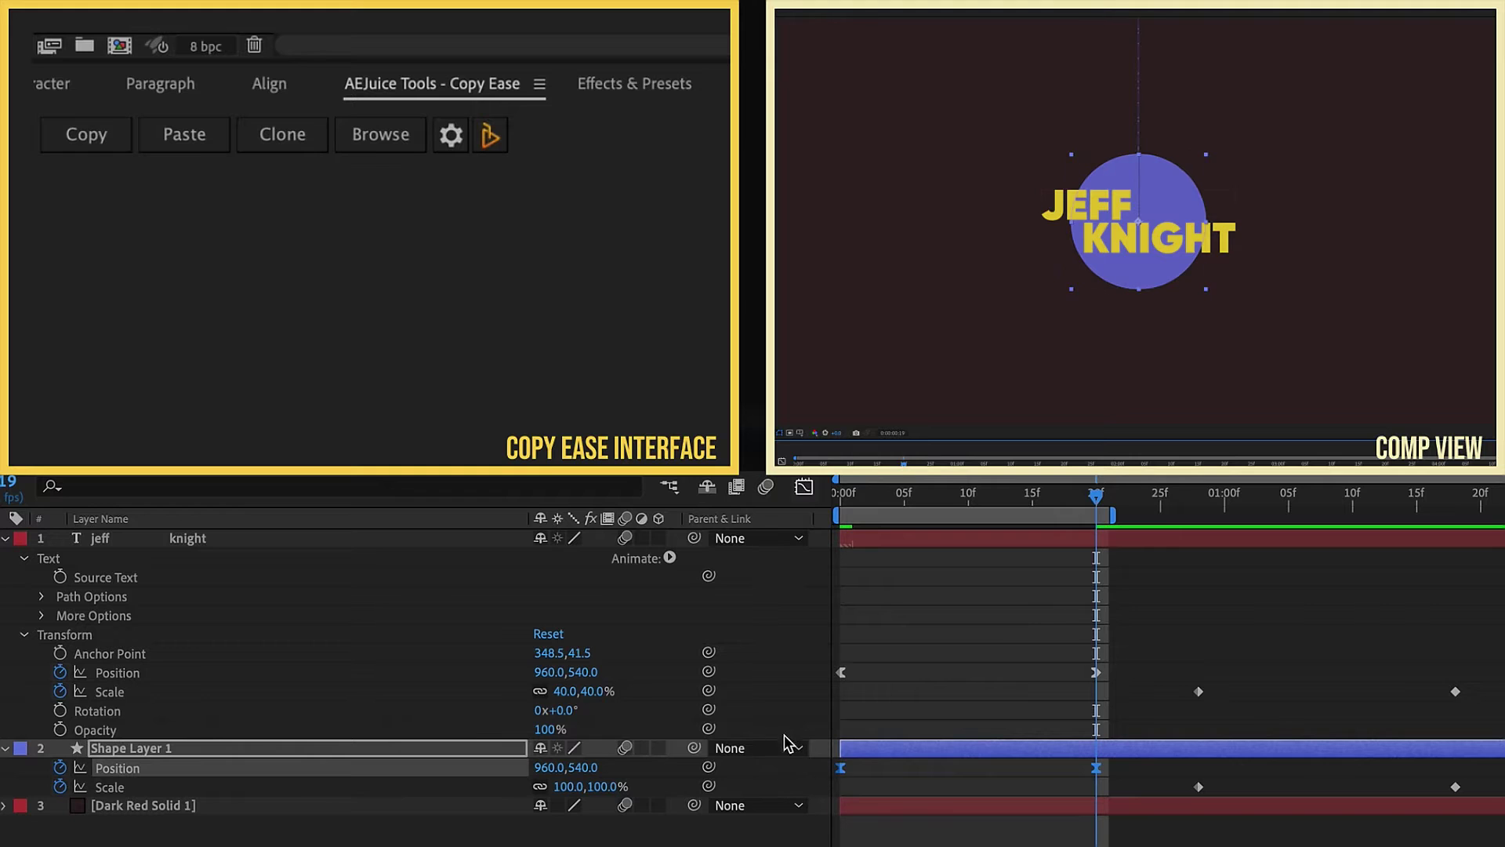
left_click(803, 486)
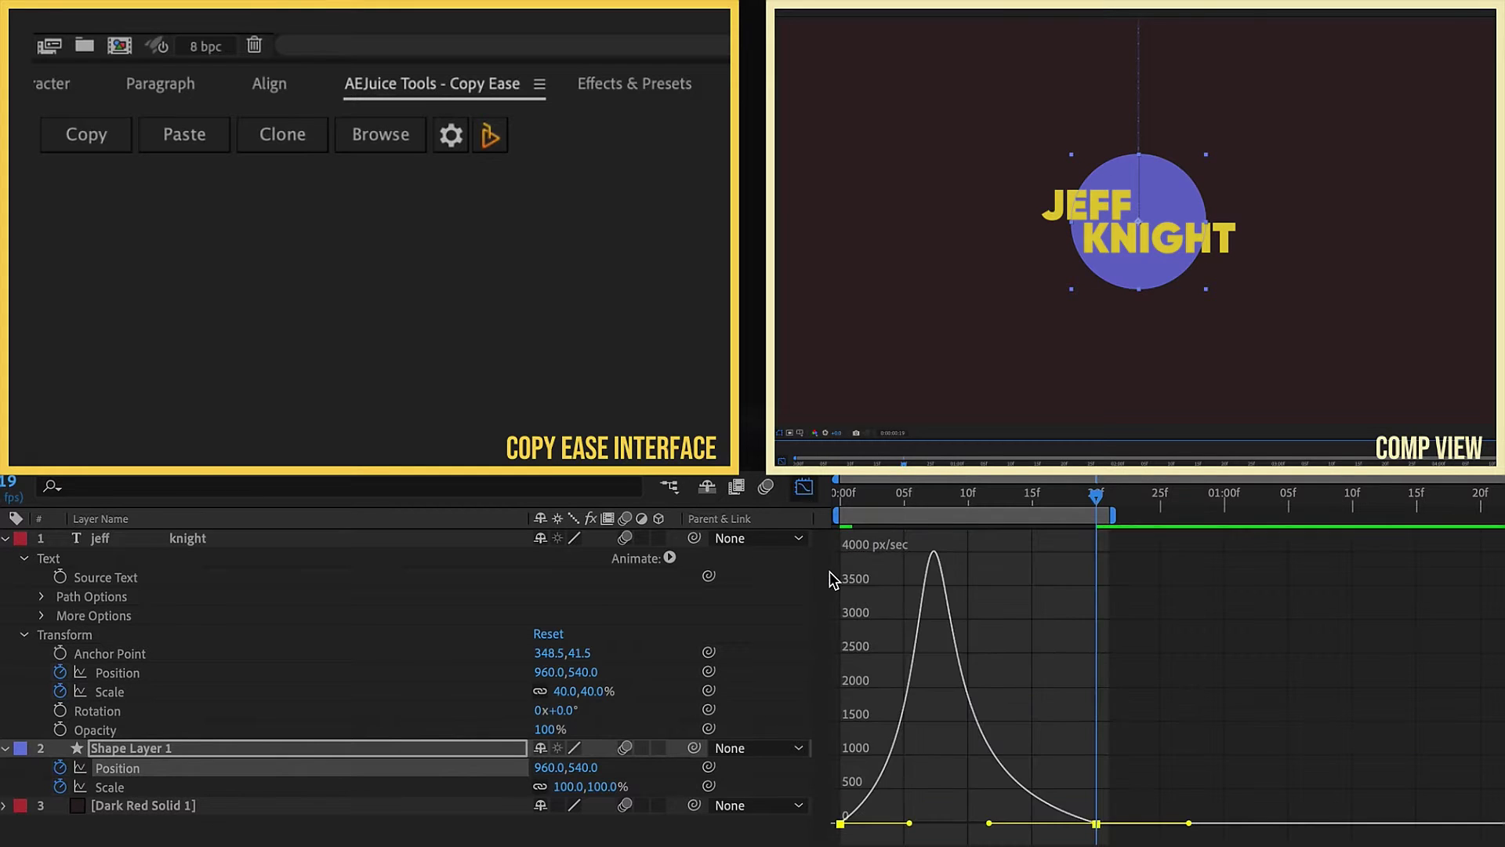
left_click(803, 486)
Preview the animation and extend the work area end past 20f
key("space")
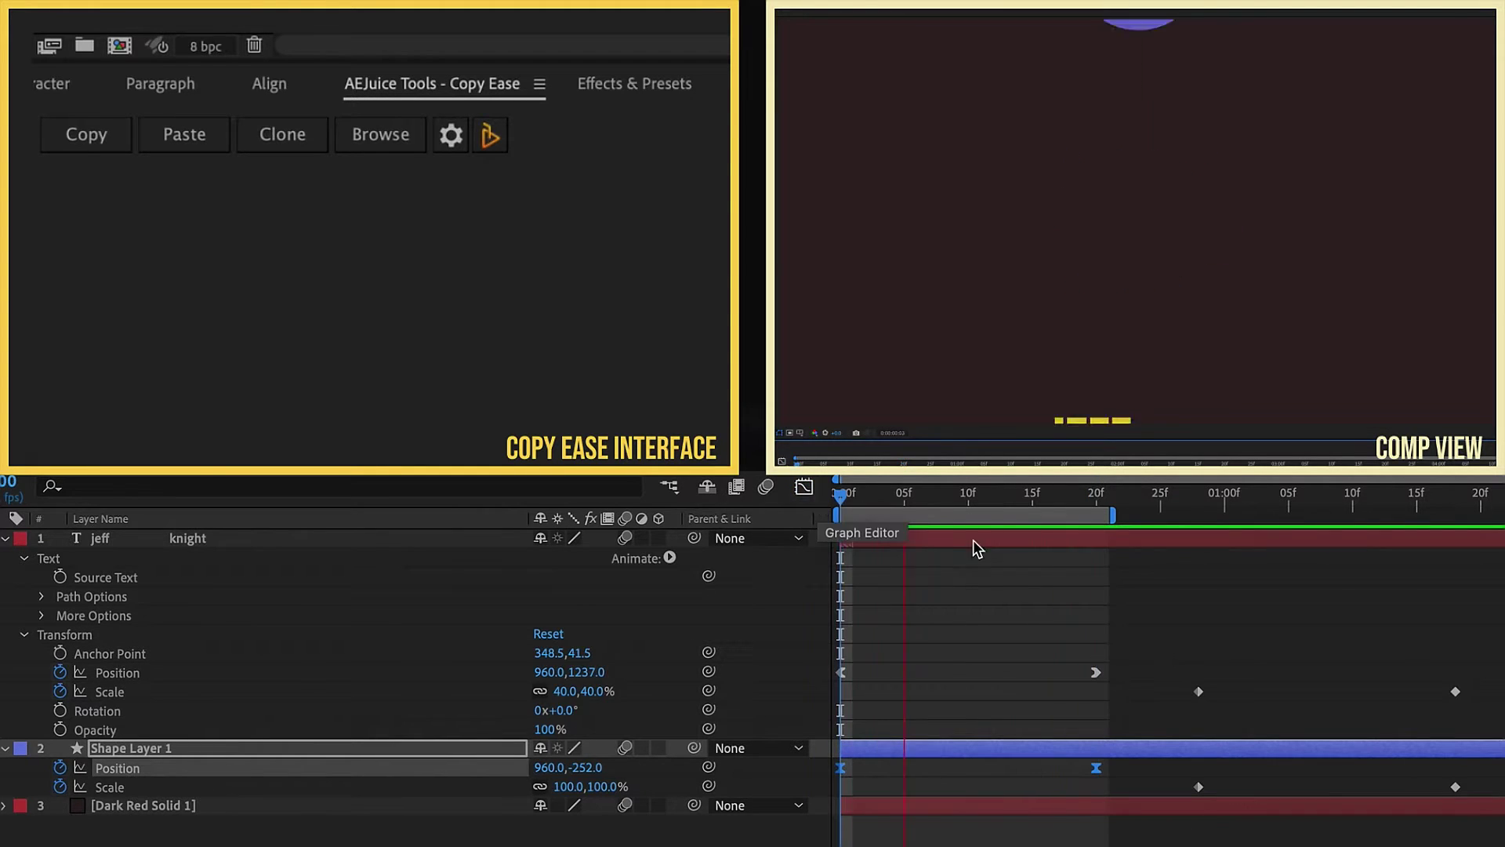
left_click(961, 493)
left_click(1098, 497)
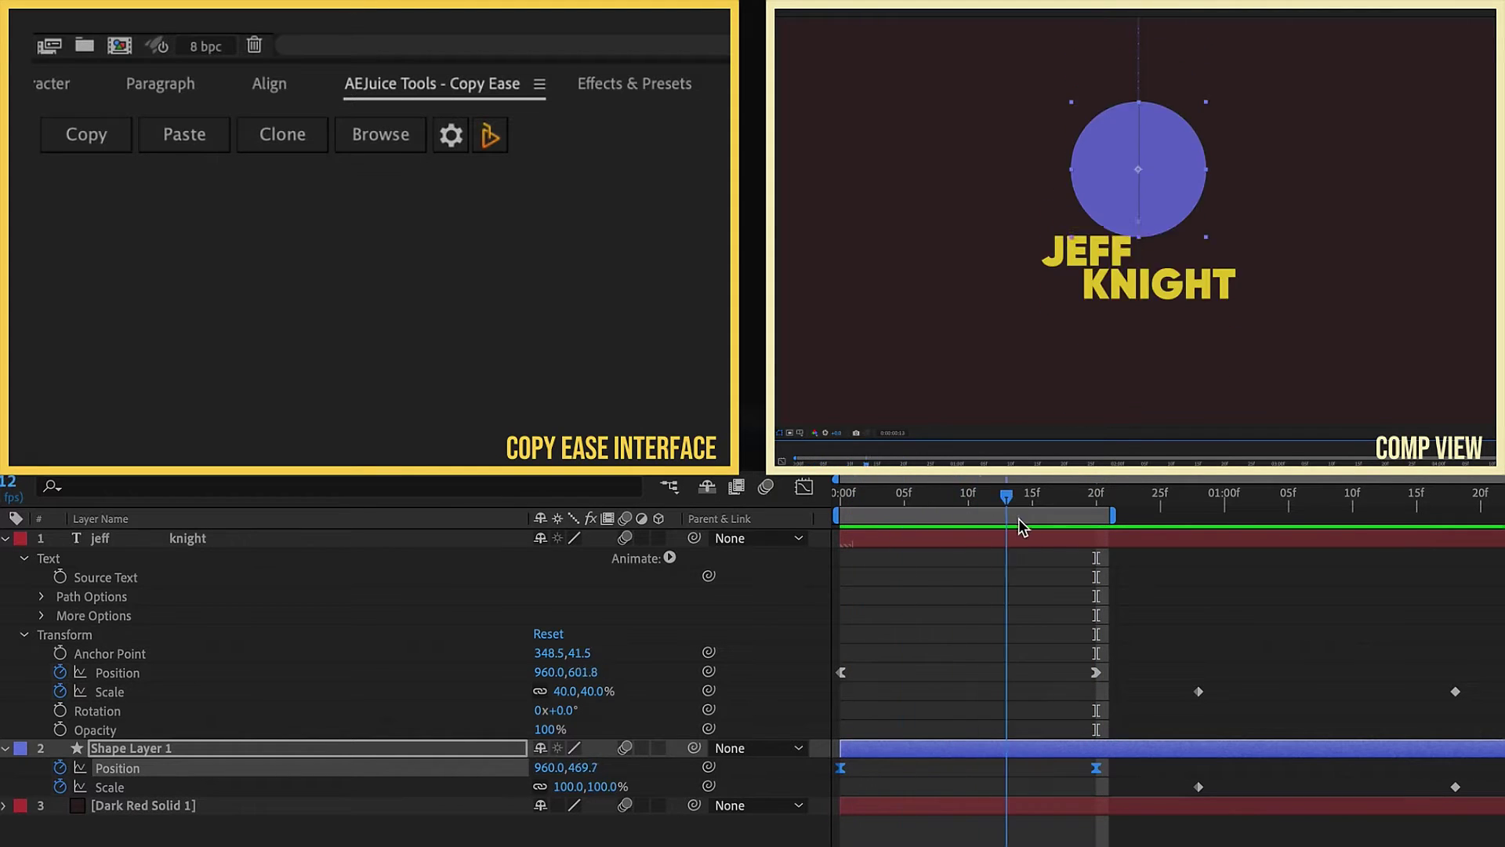
key("space")
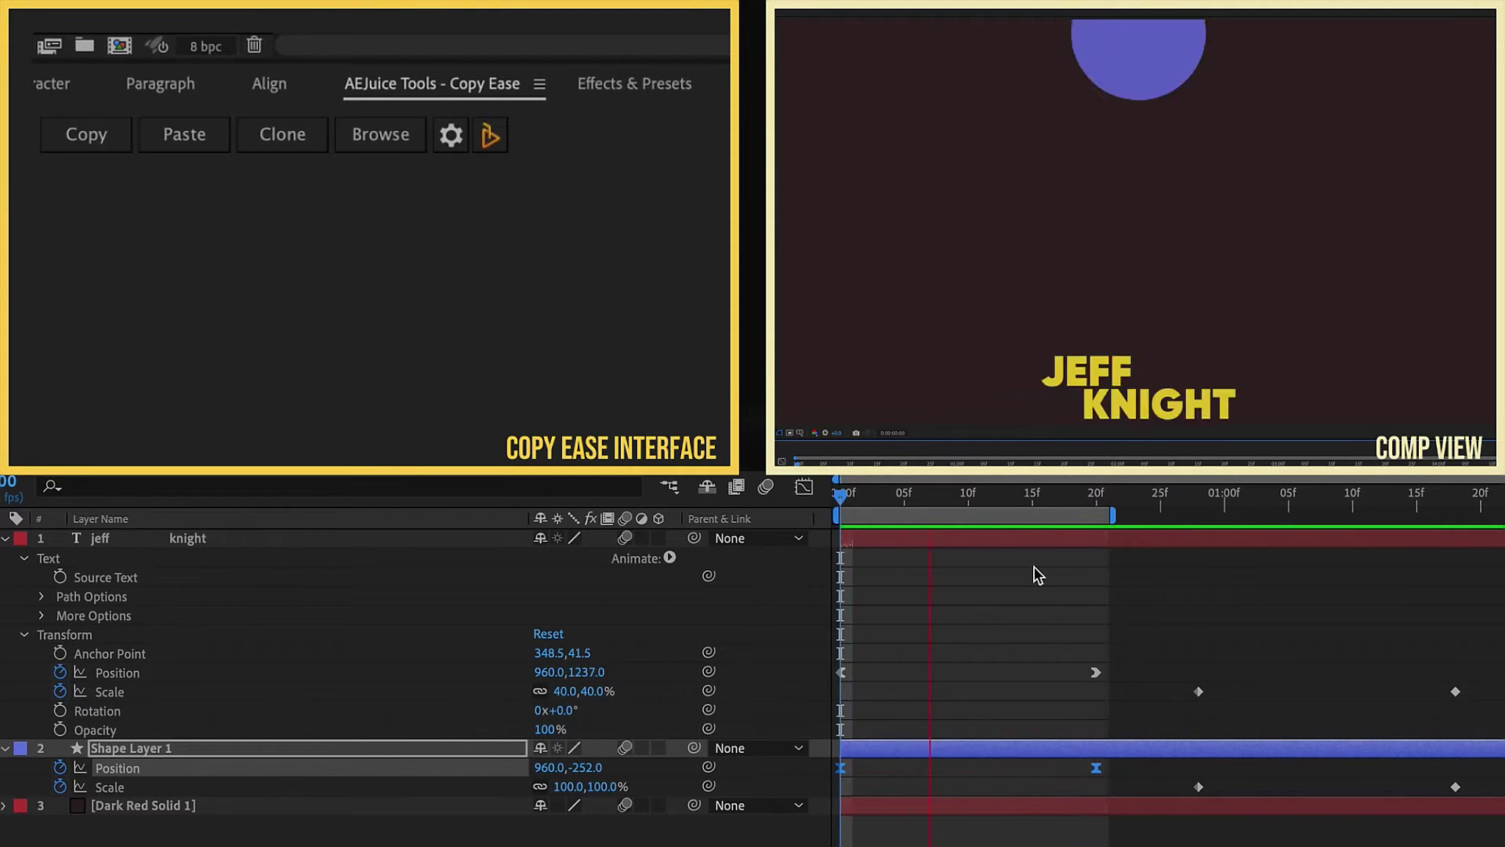
key("space")
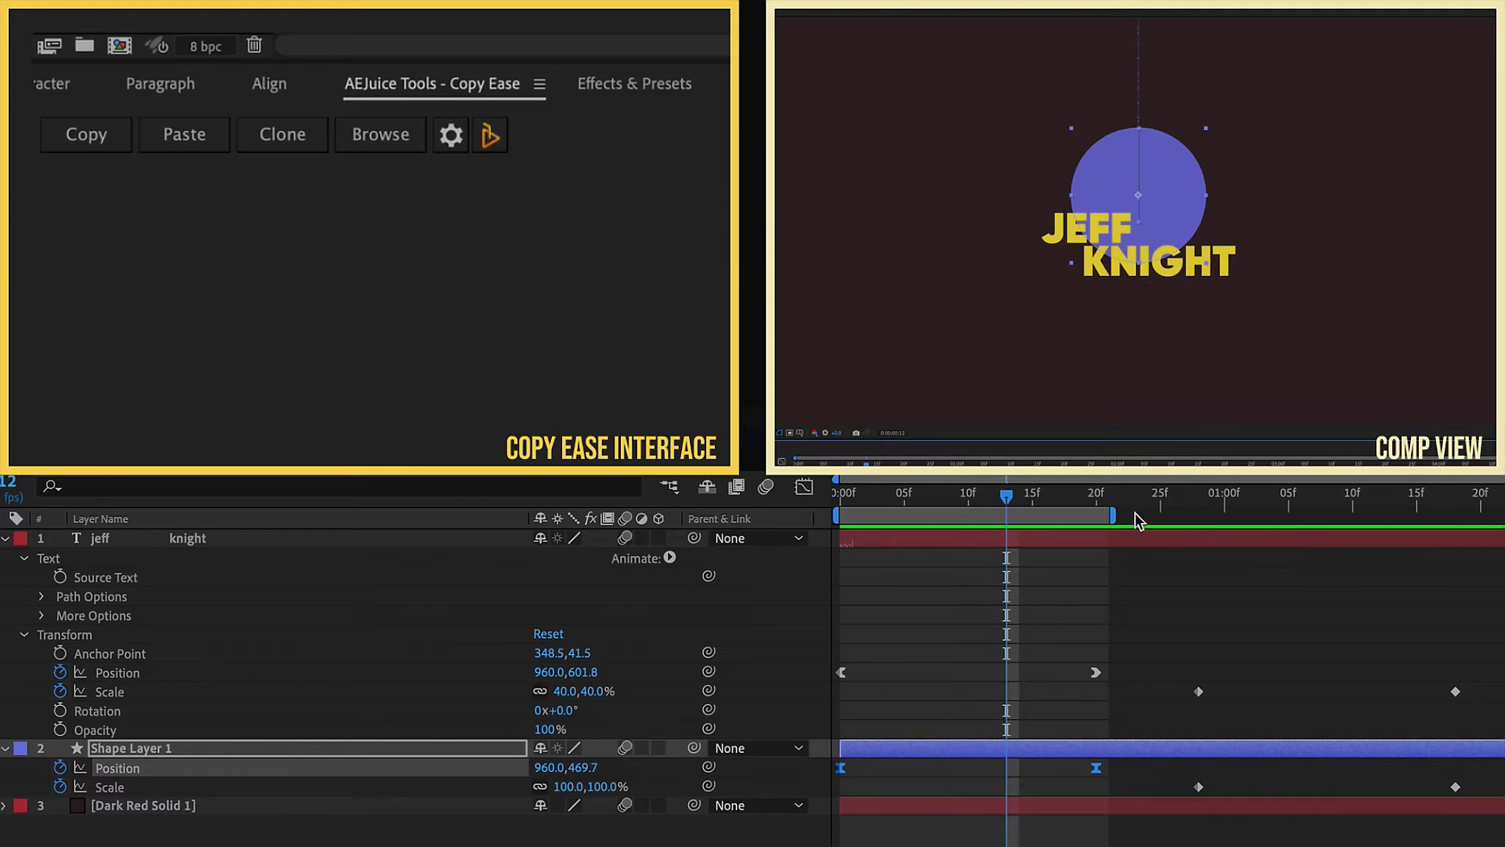
left_click_drag(1122, 516, 1501, 516)
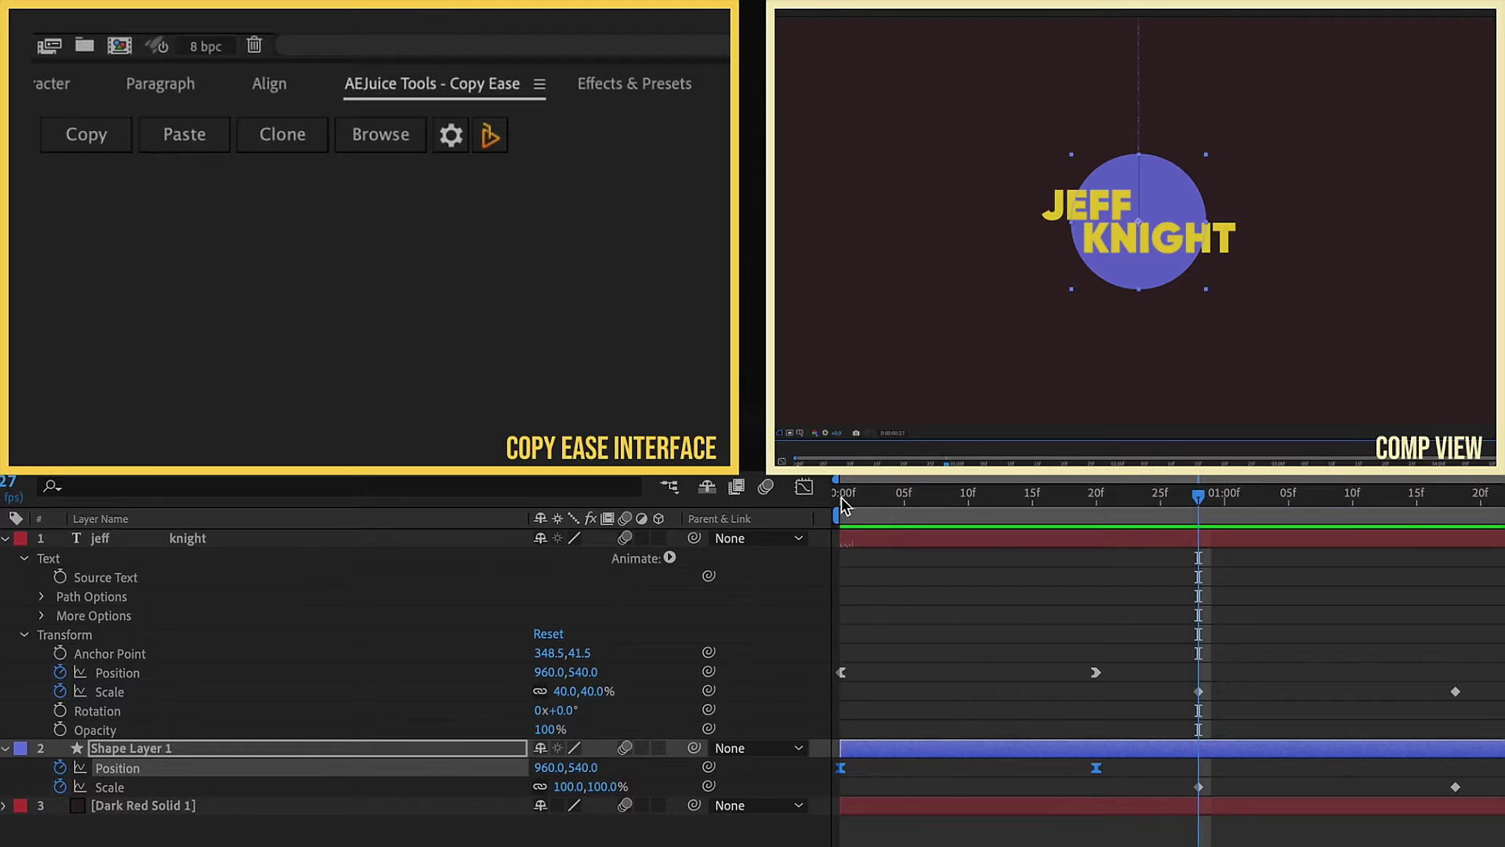
Paste the copied ease onto the four Scale keyframes of both layers, check the curves, and preview
left_click_drag(1498, 674, 1262, 771)
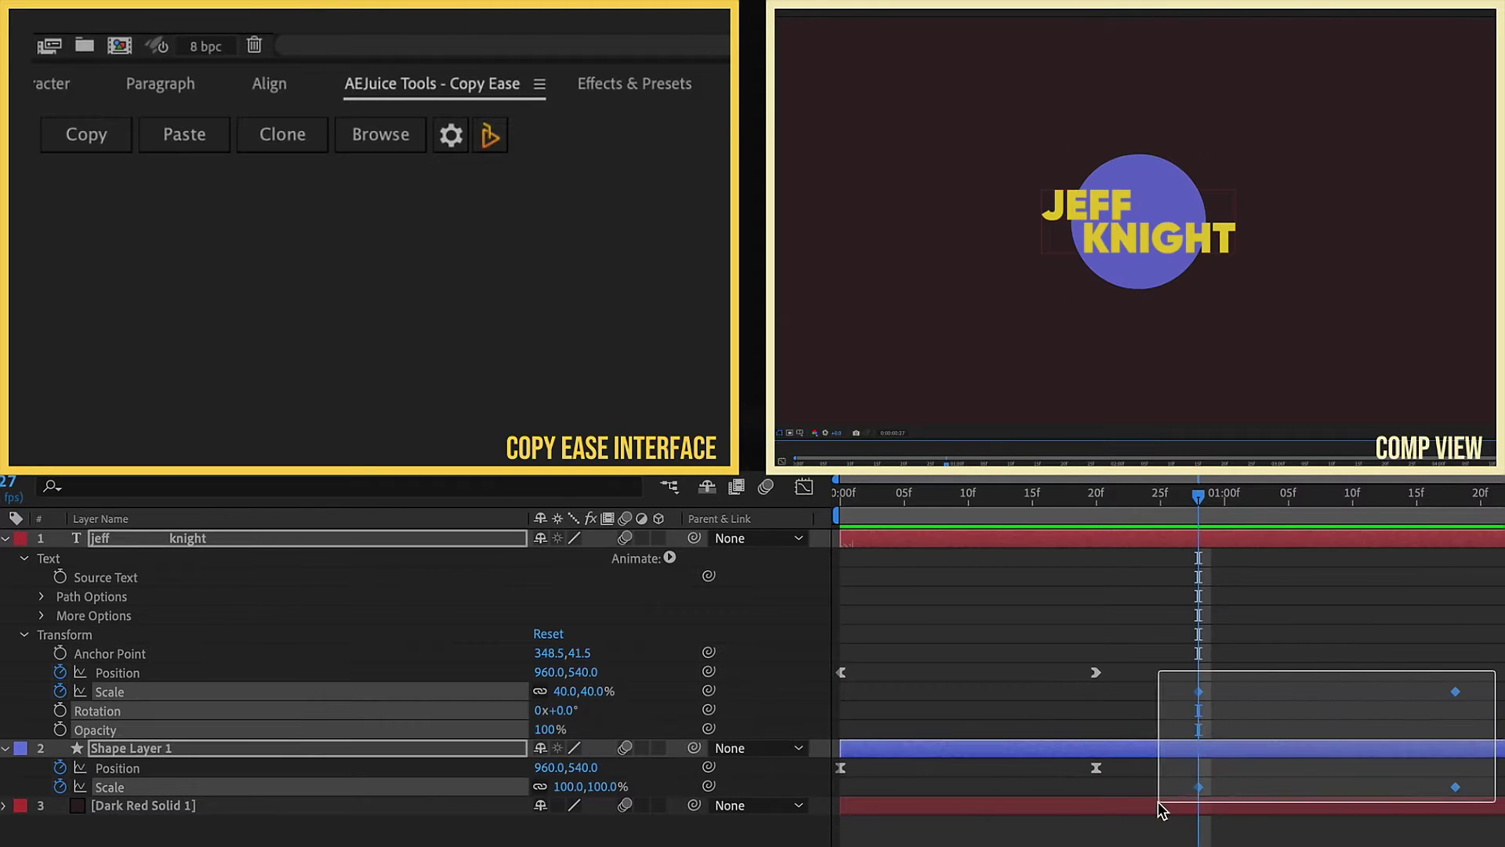
left_click_drag(1161, 808, 1161, 808)
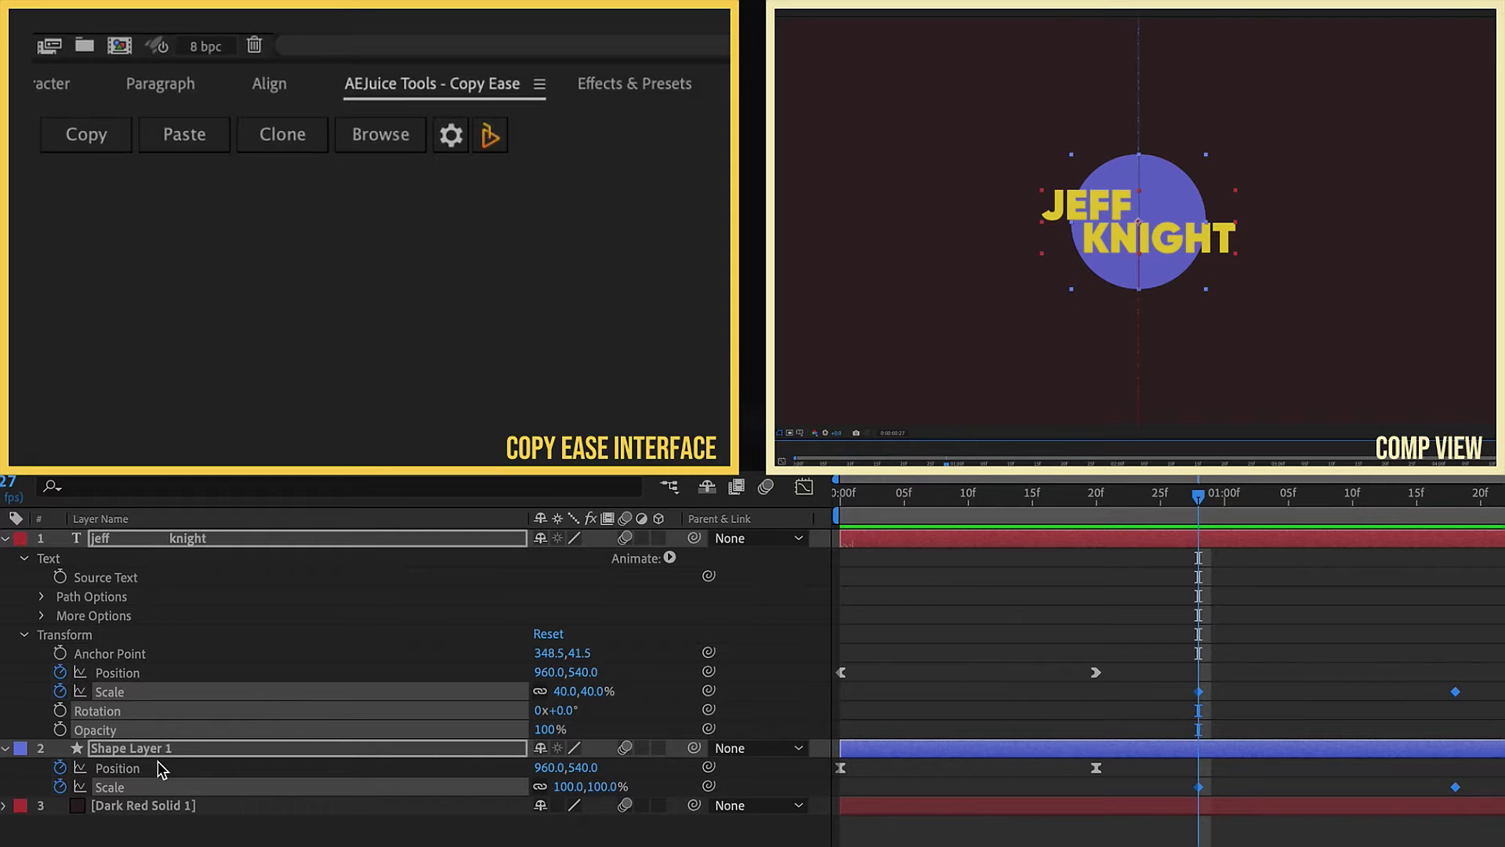
left_click(177, 138)
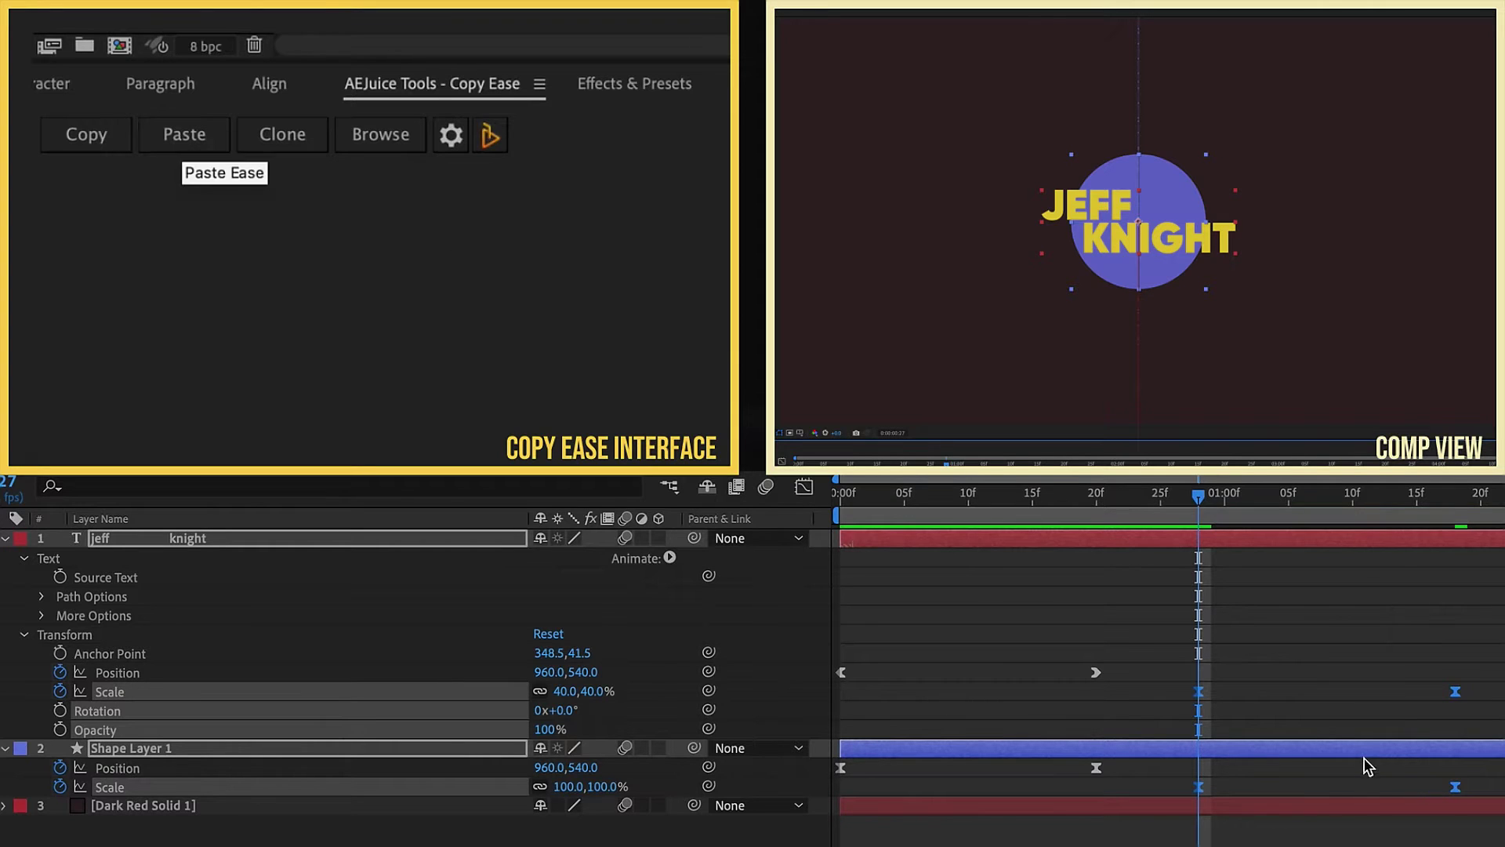
left_click(805, 489)
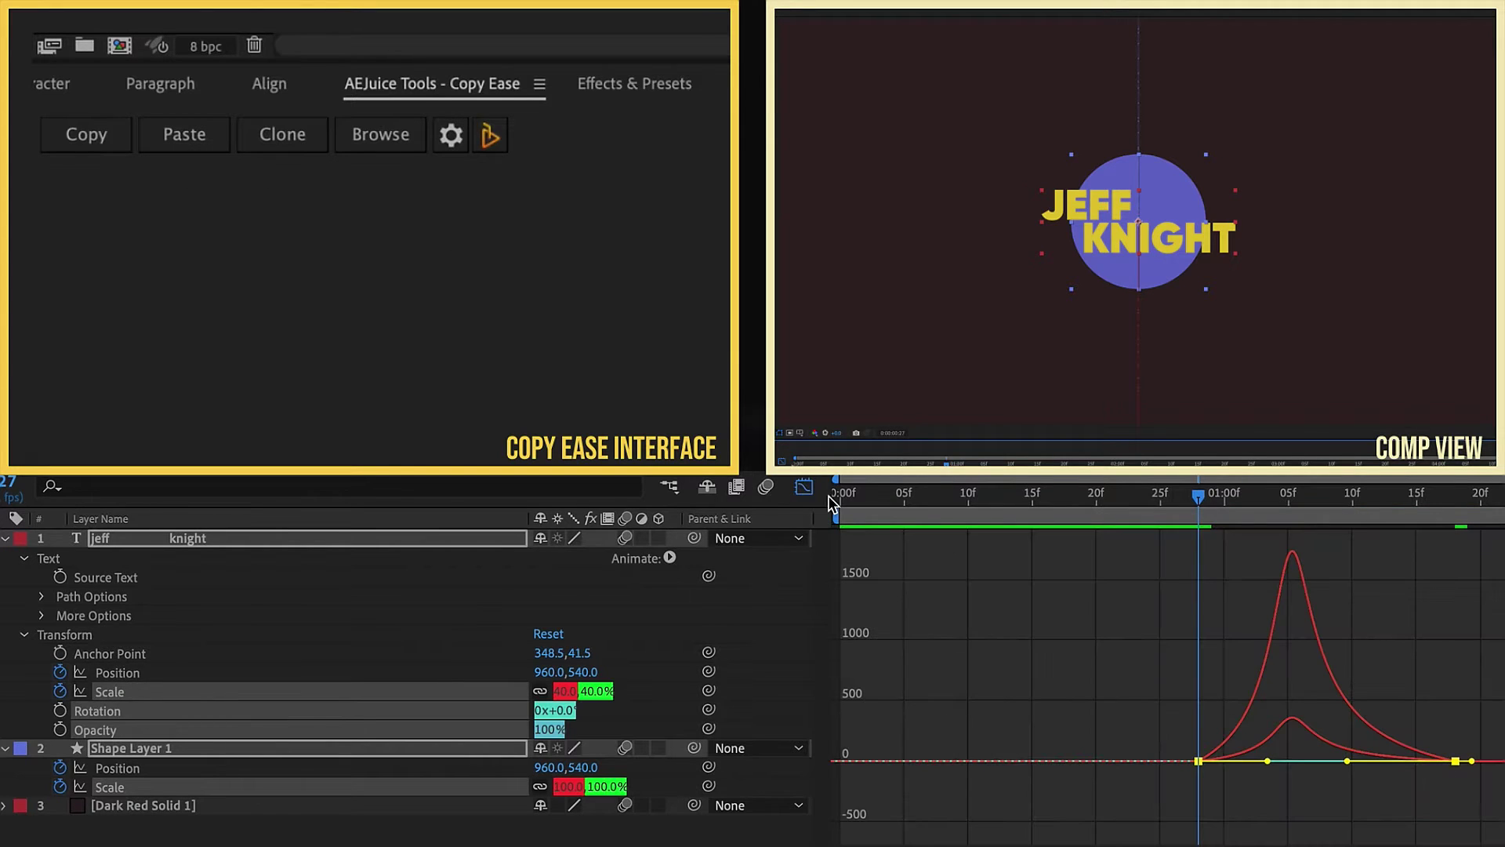
left_click(804, 489)
key("space")
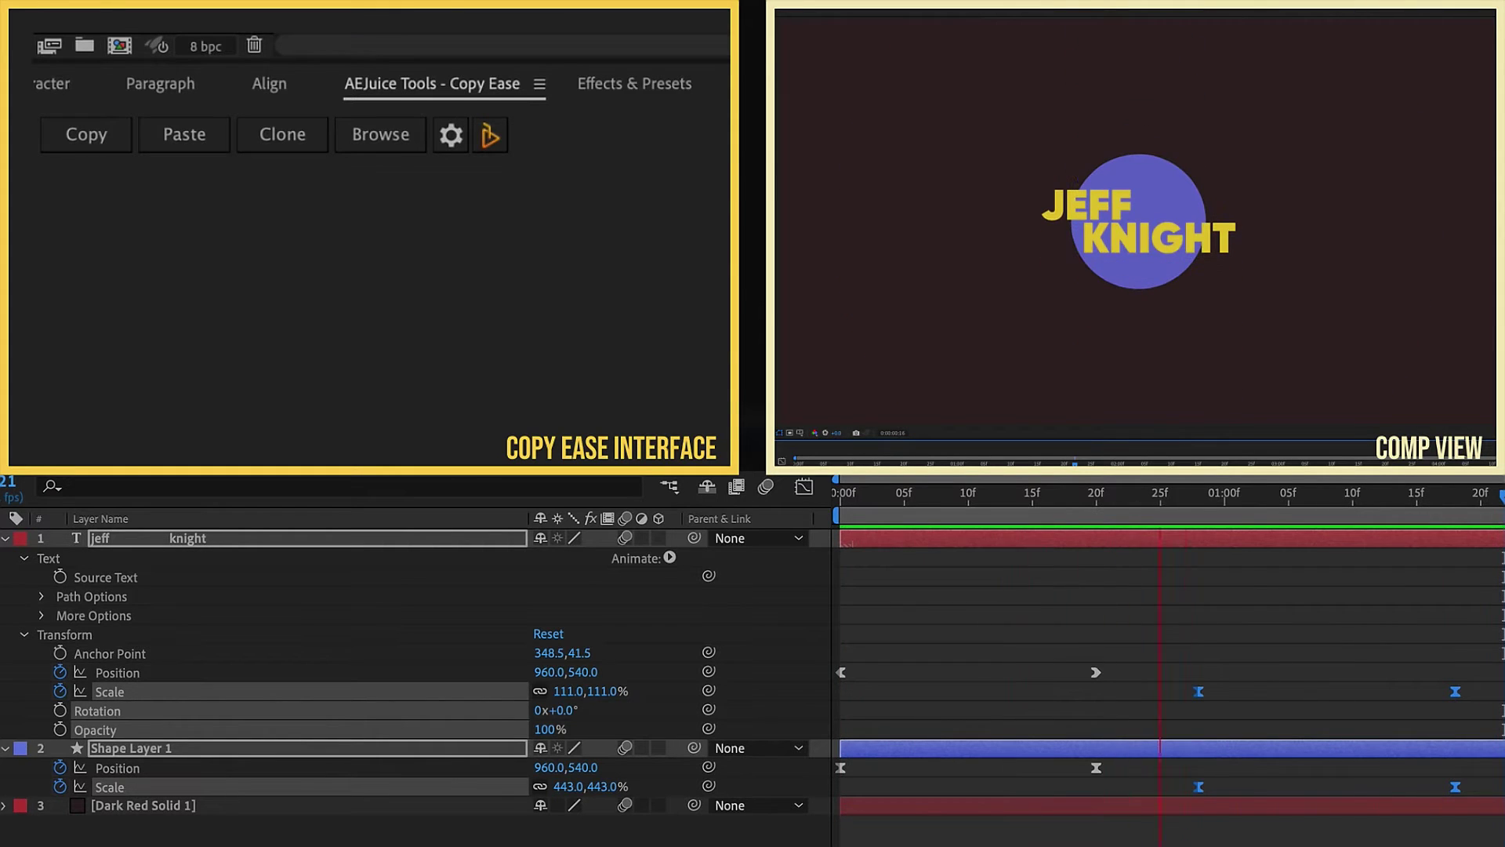
Select the outro keyframes at 02:05 and 02:24 and apply the Ease Out 02 preset to them
left_click(1108, 512)
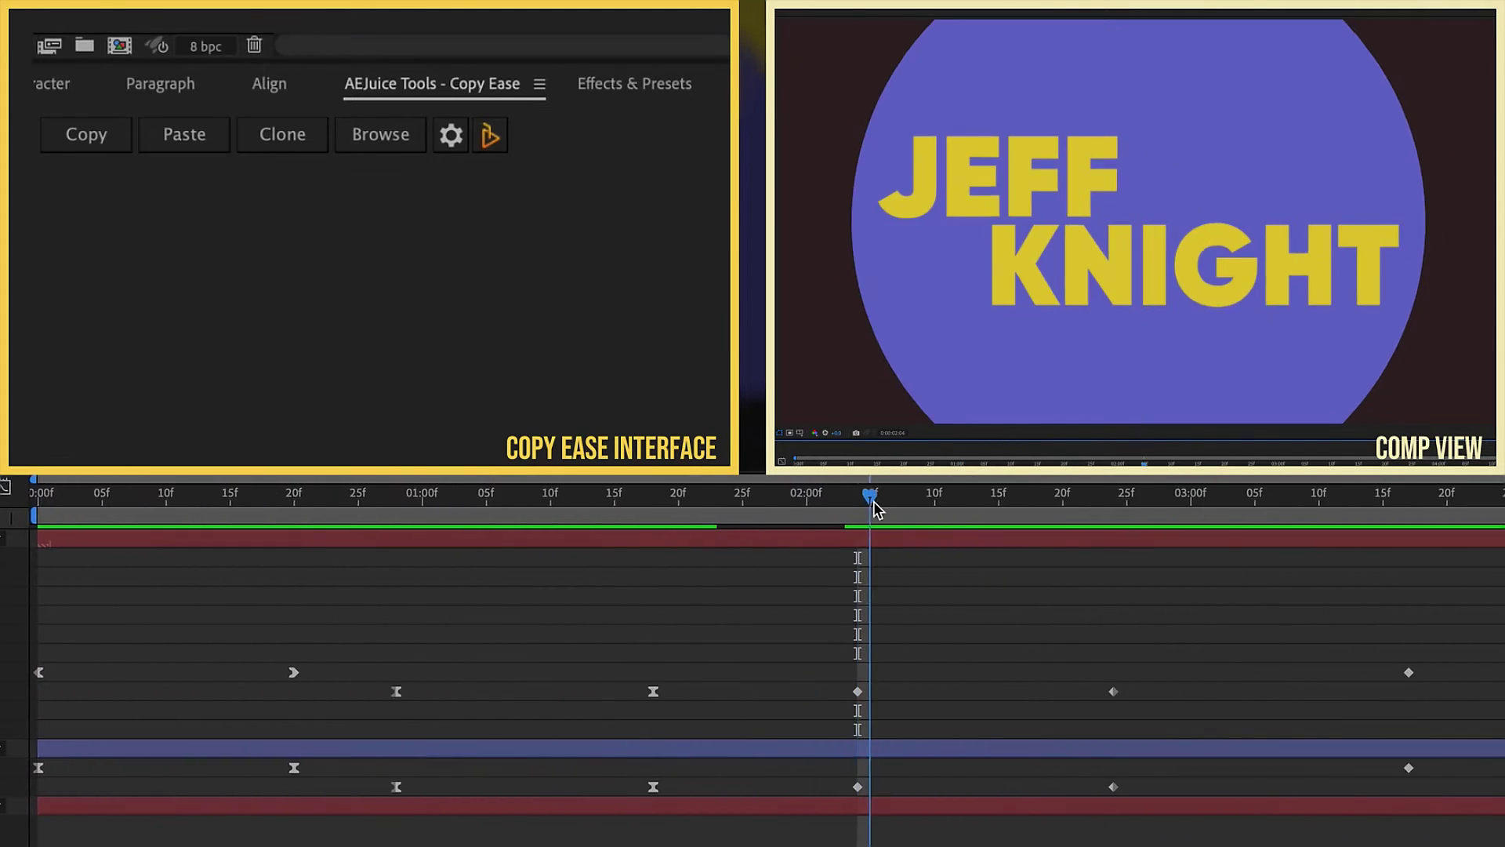
left_click_drag(1107, 512, 1356, 510)
left_click_drag(981, 511, 1112, 510)
left_click_drag(1160, 677, 792, 821)
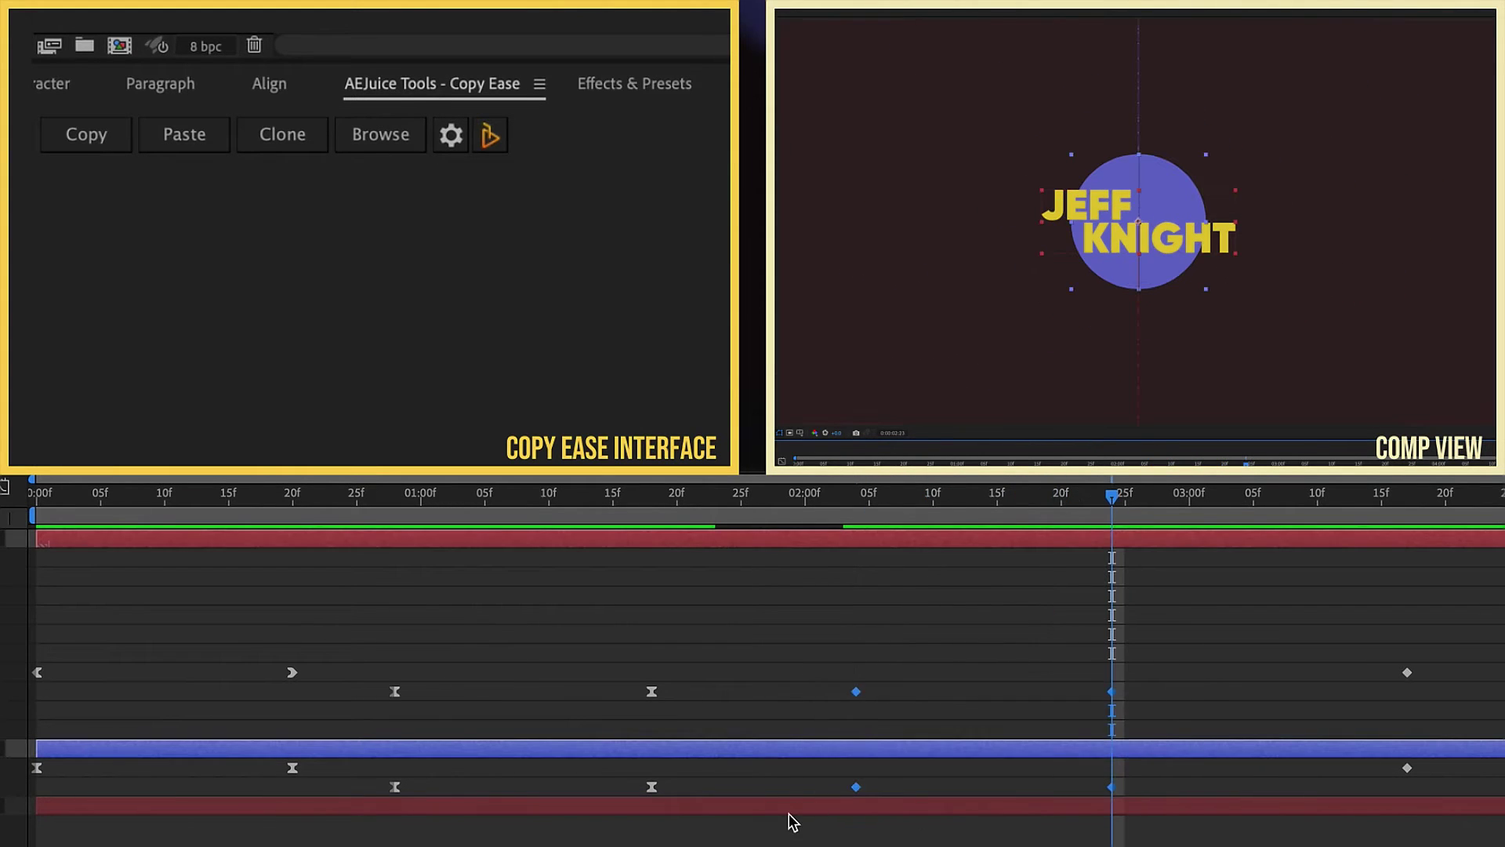
left_click(380, 134)
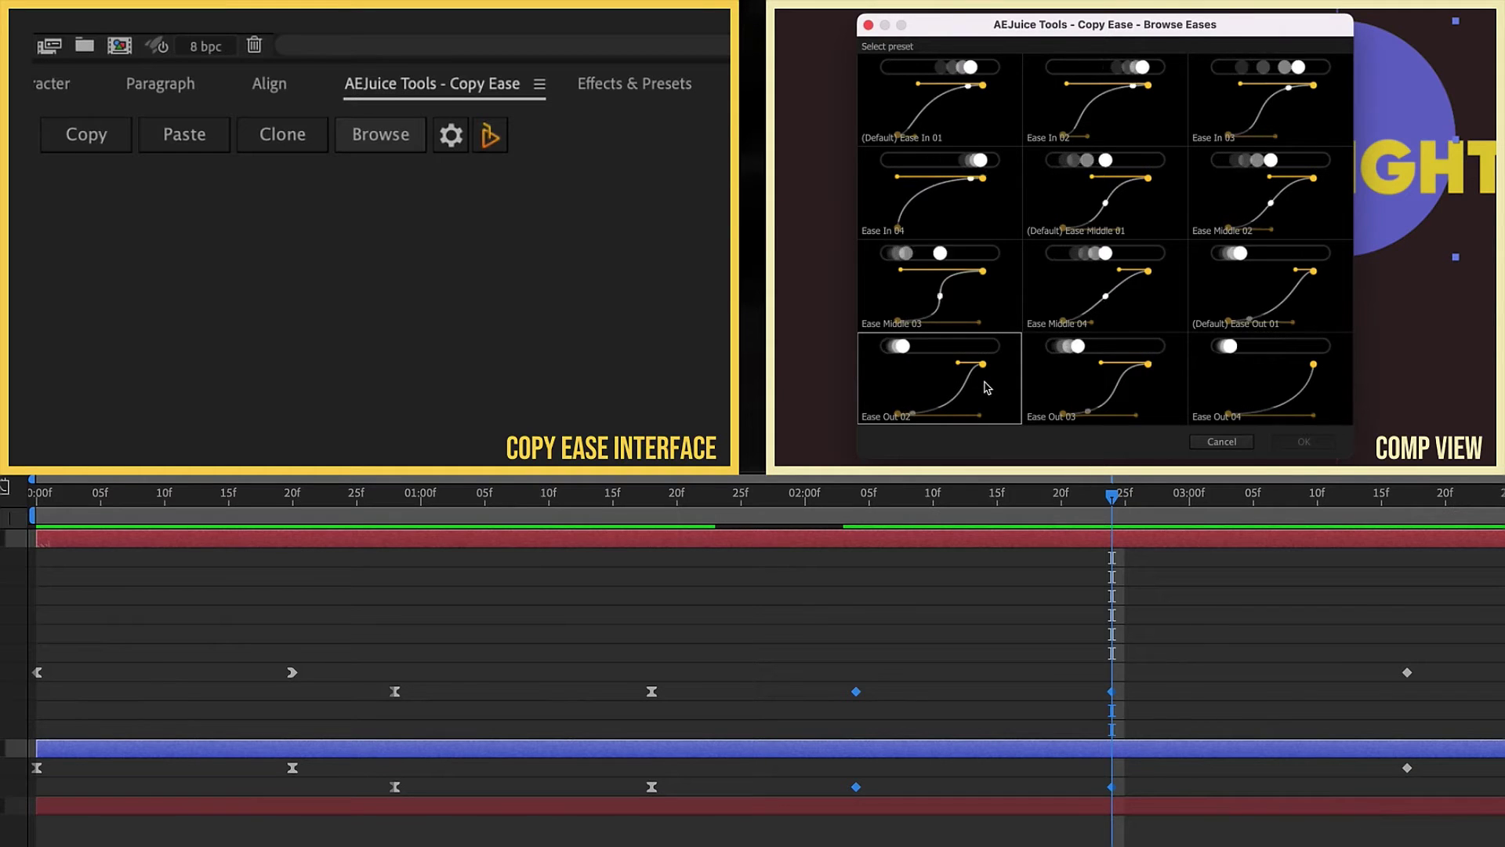
left_click(902, 396)
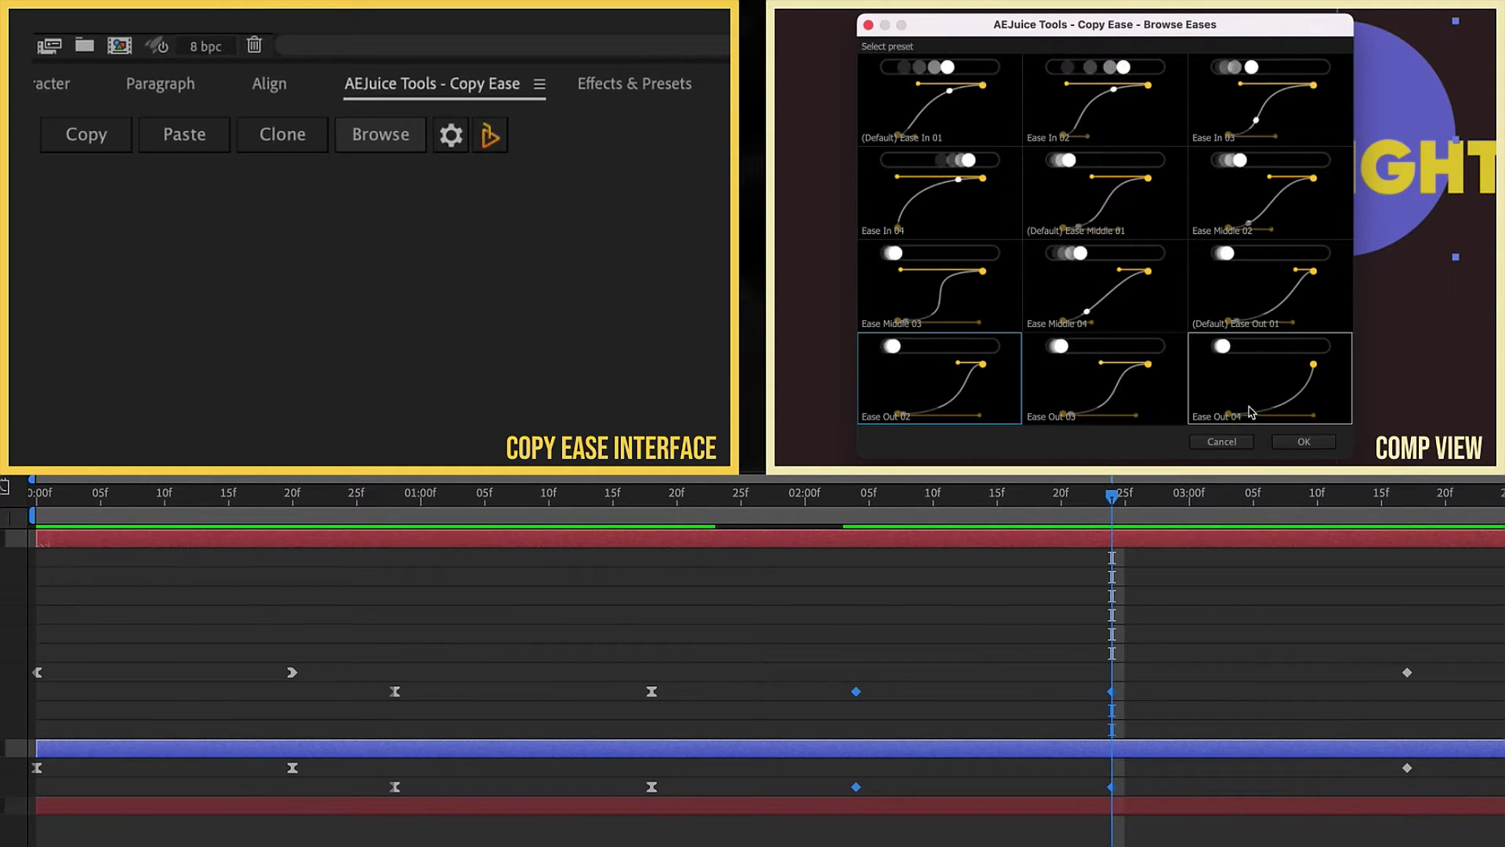
left_click(1302, 441)
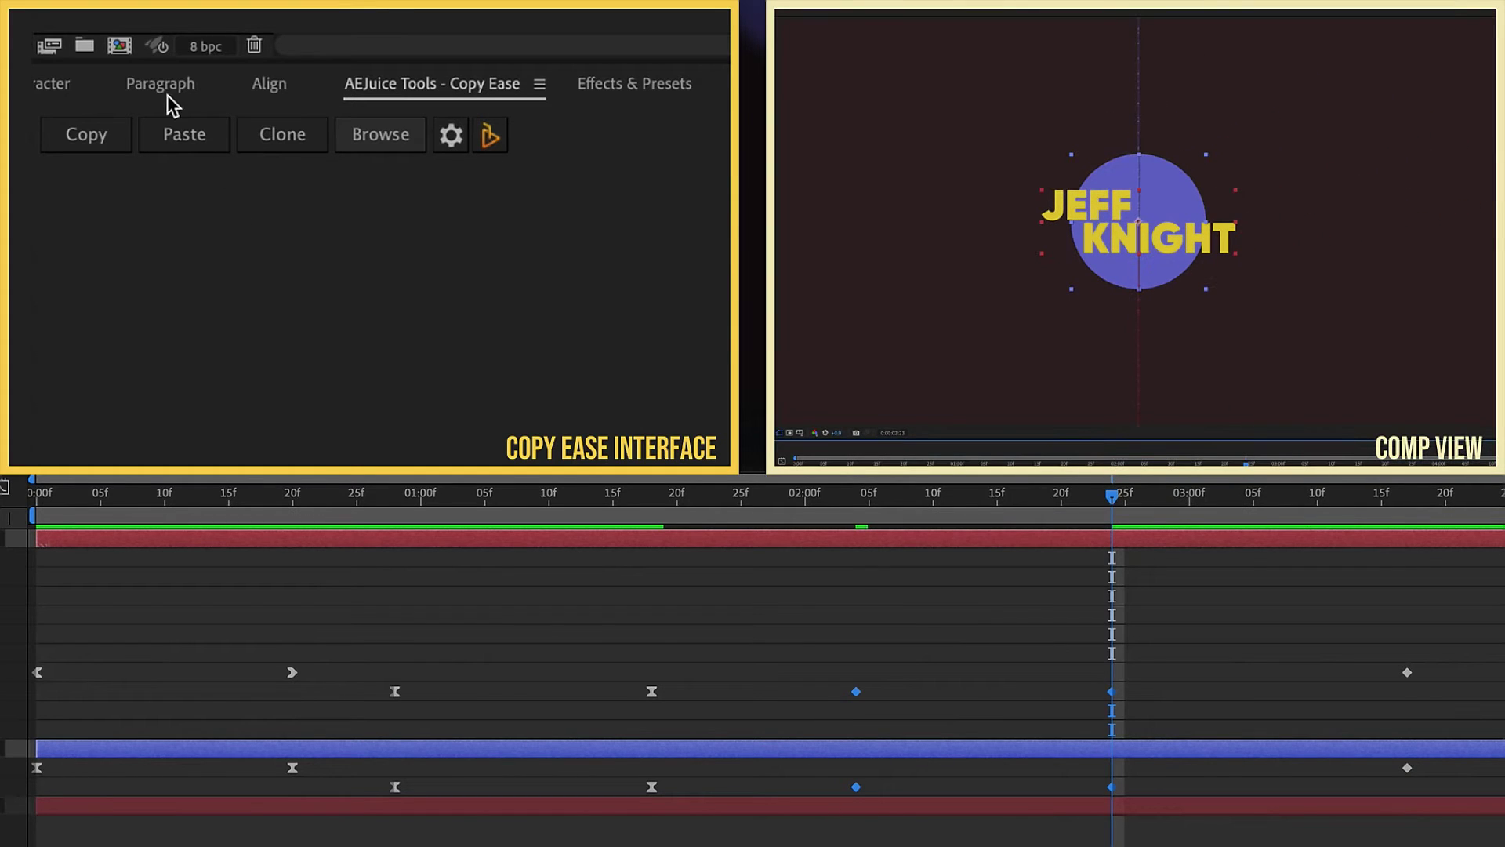
left_click(184, 137)
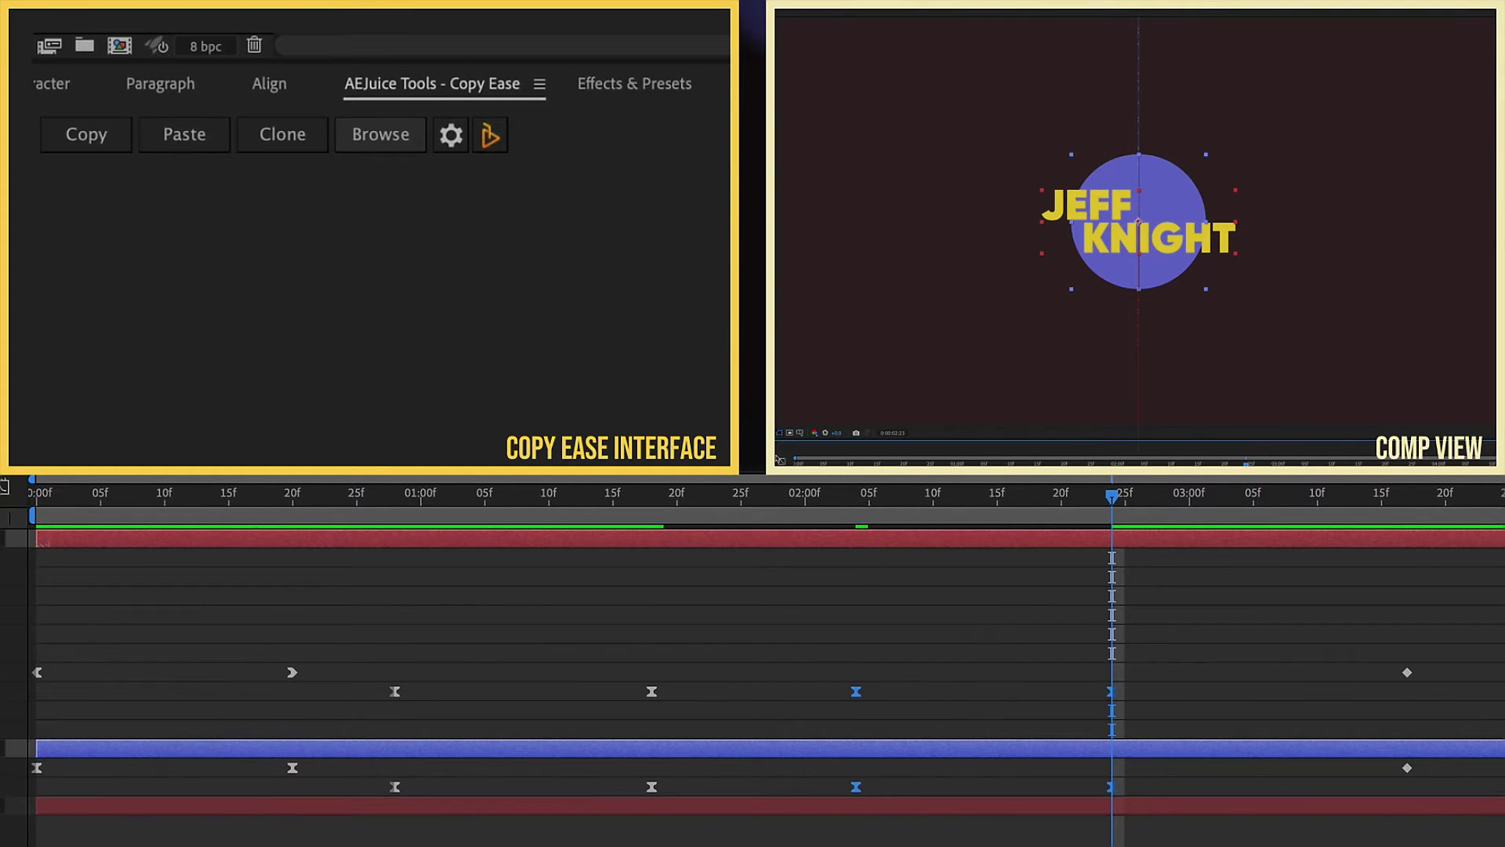
Check the new outro speed curves, extend the work area to about 03:15, and preview
left_click(5, 490)
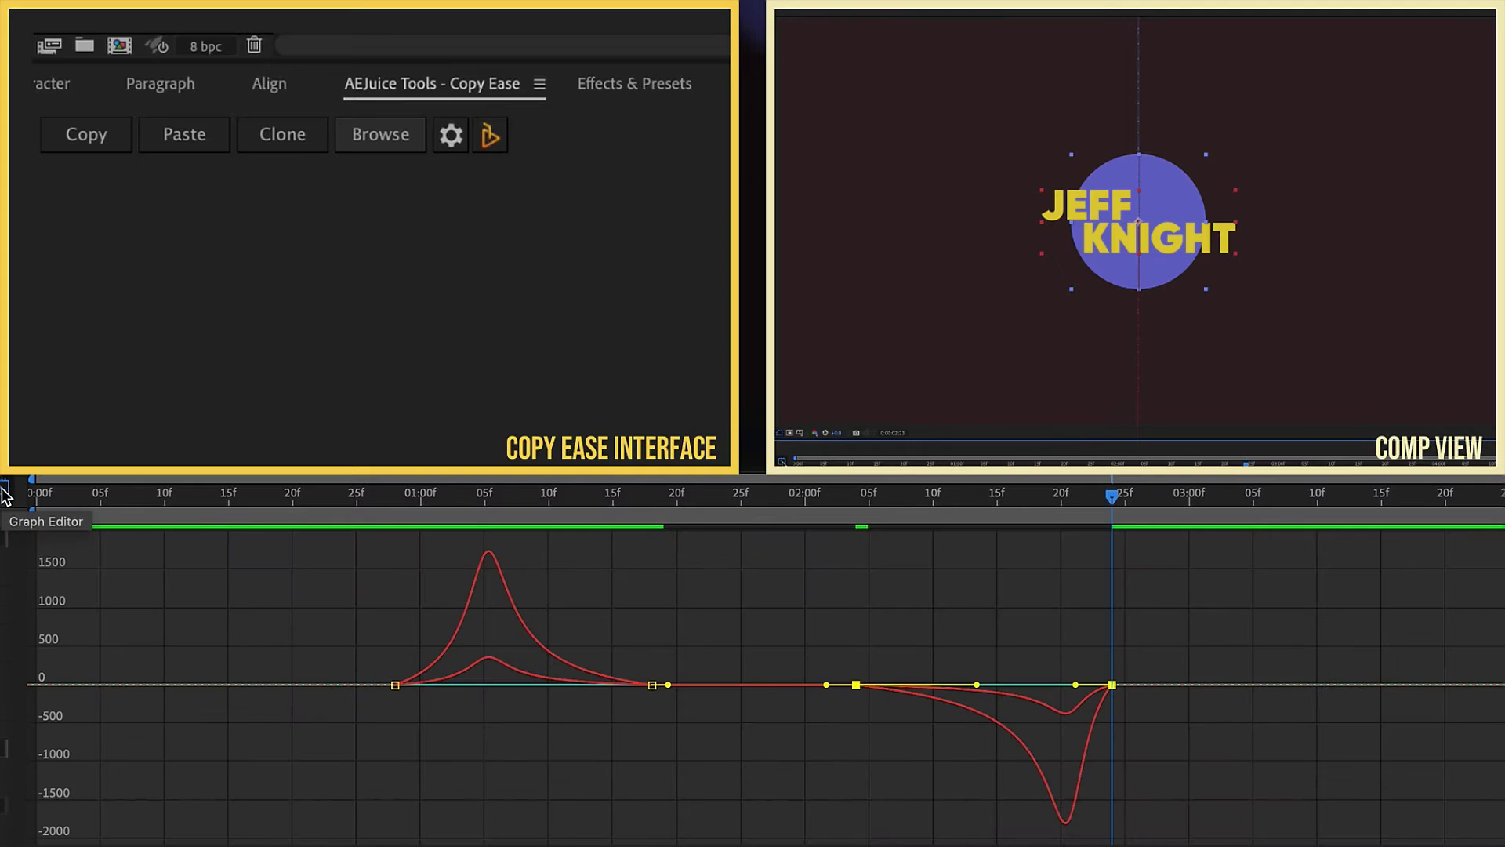
left_click(4, 494)
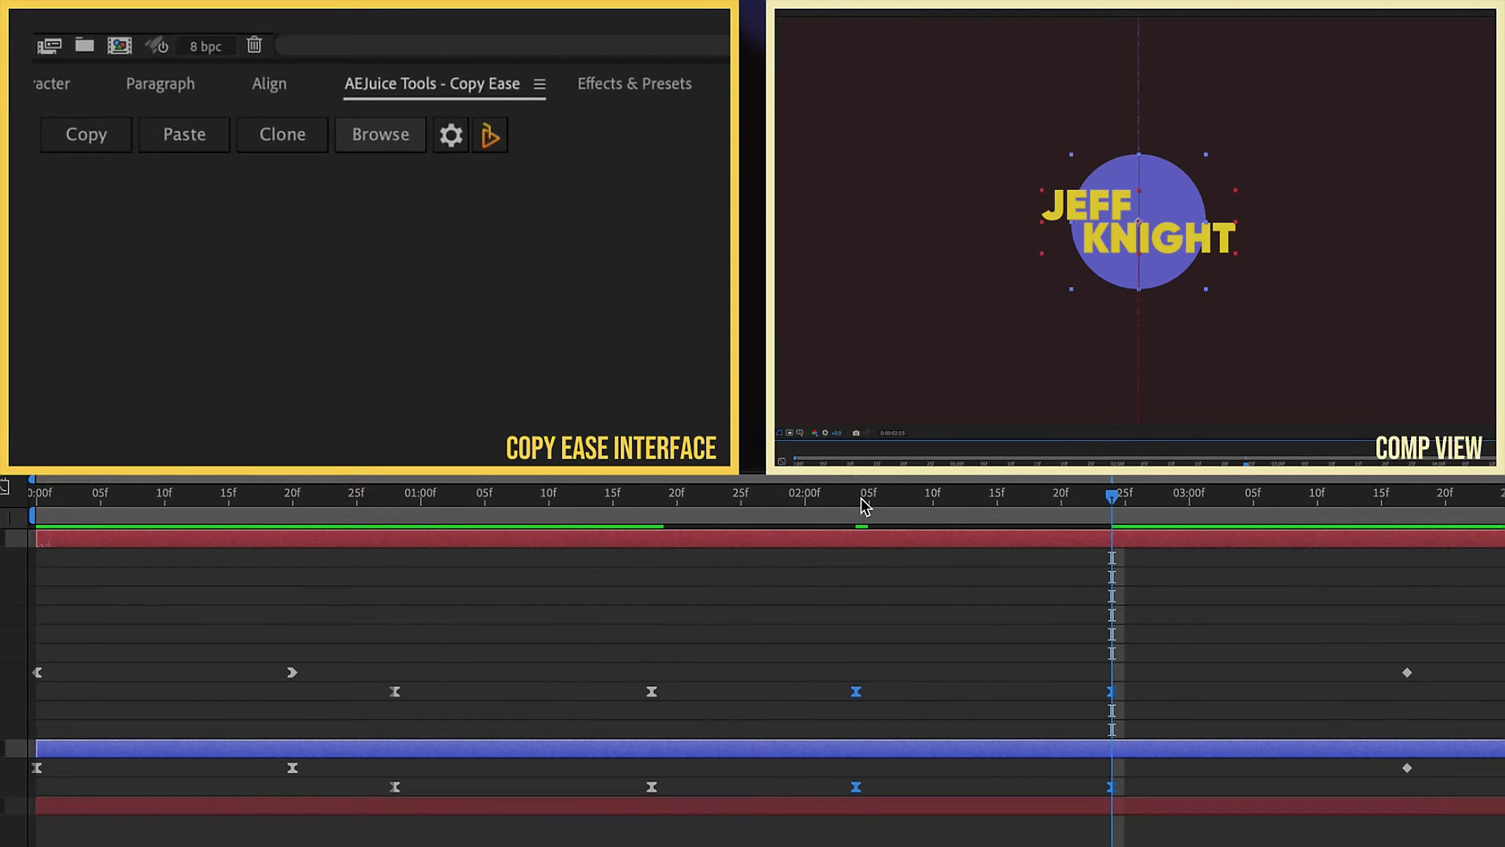
key("n")
key("space")
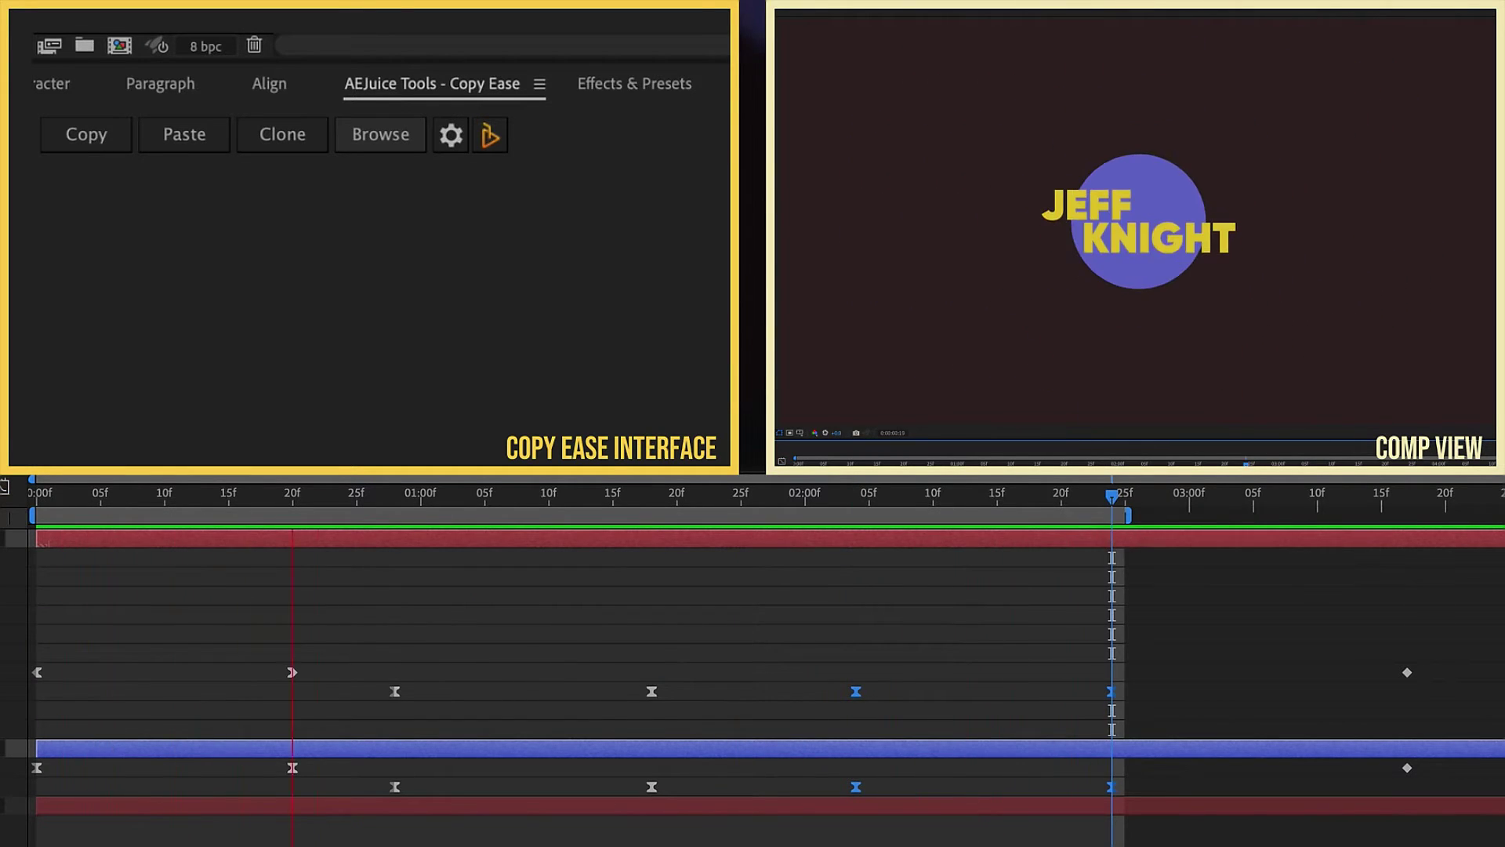
left_click_drag(1129, 515, 1389, 517)
key("space")
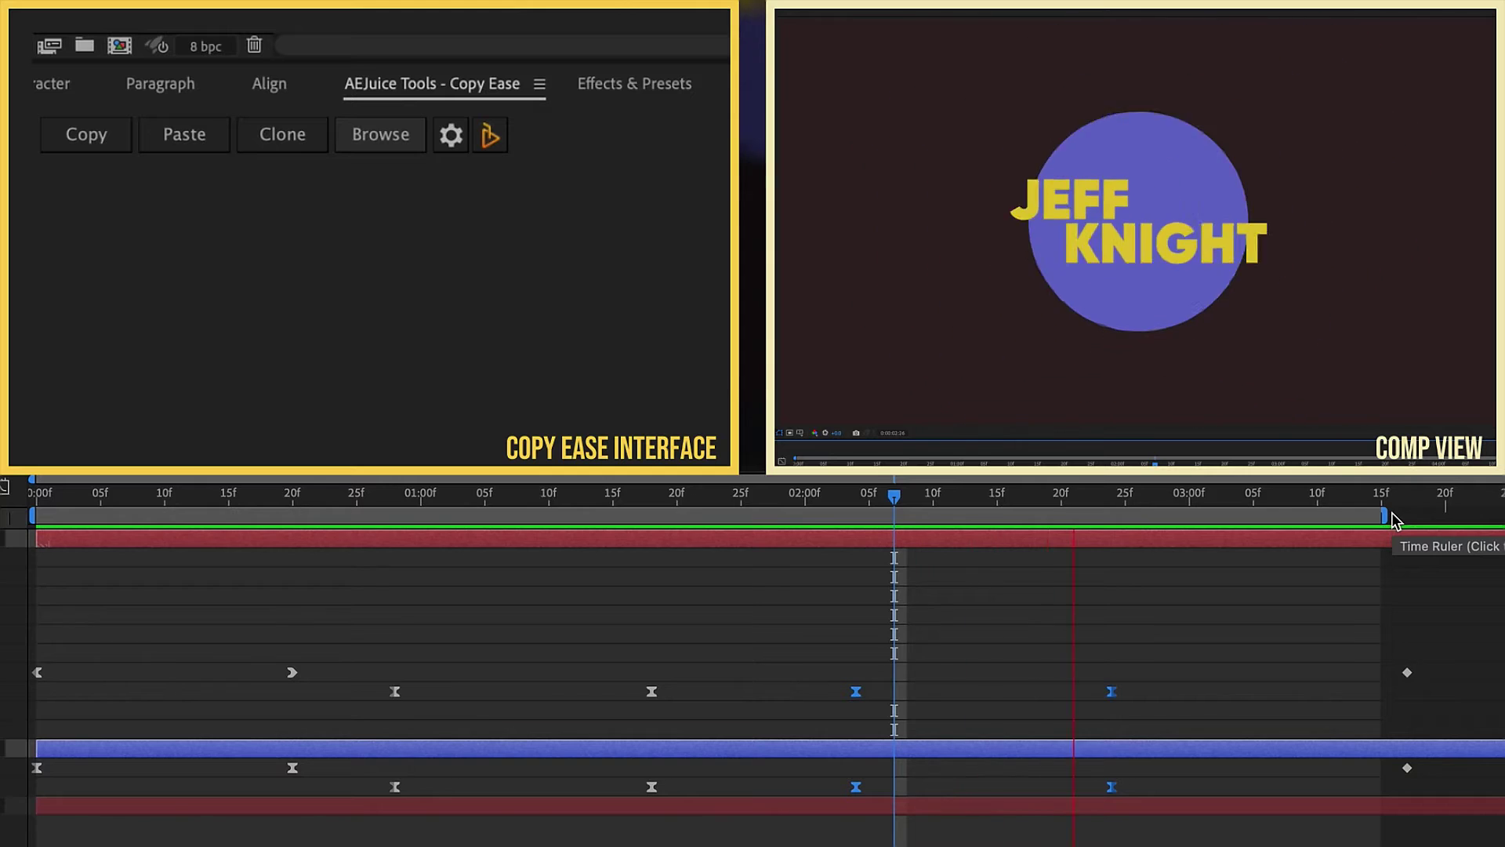
Select the title's exit Position keyframes near 03:17 and paste the Ease Out 04 preset onto them
key("space")
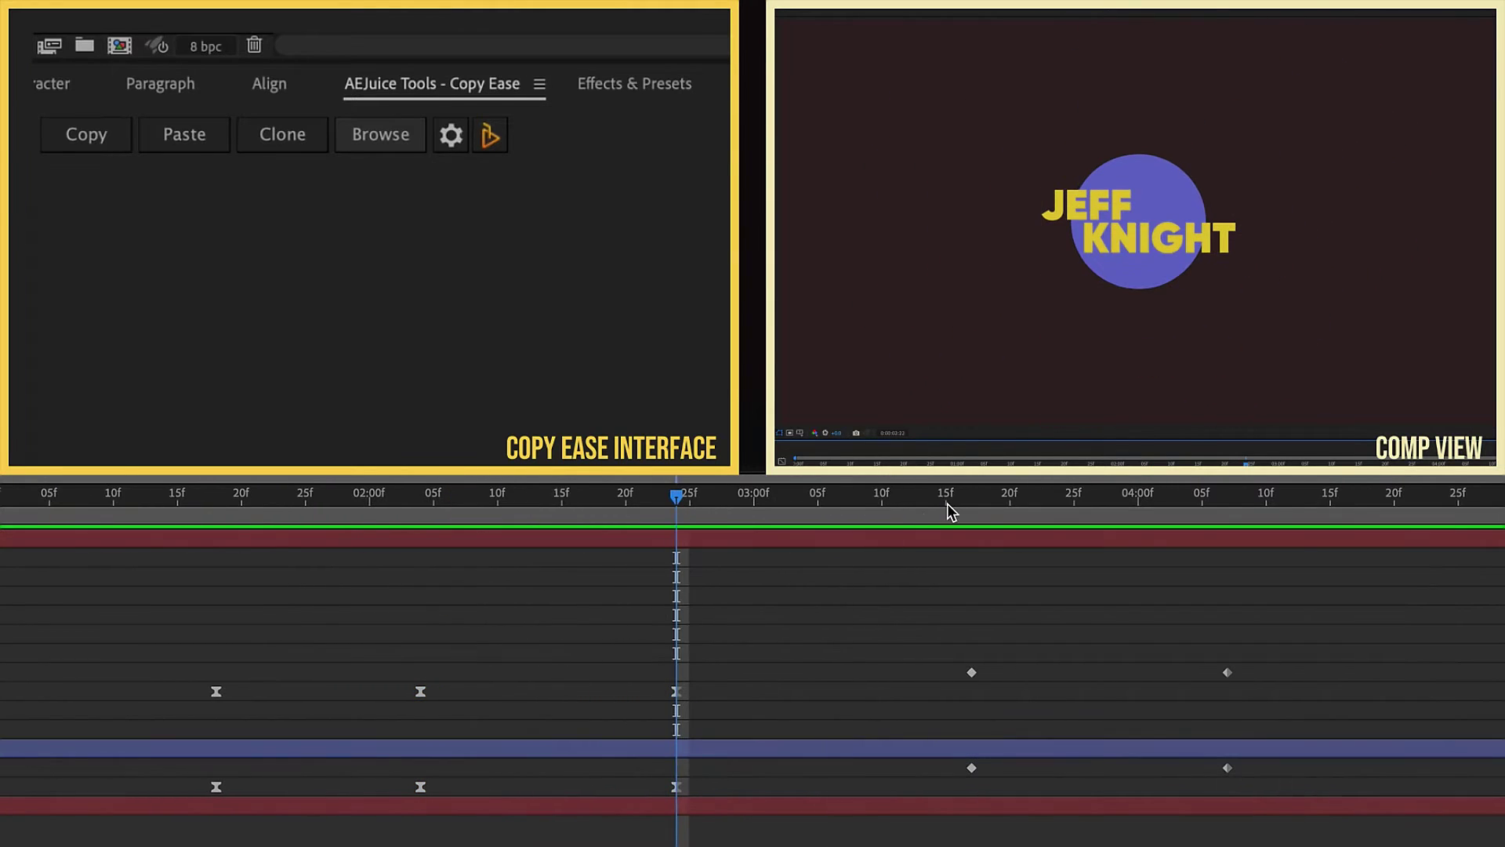
mouse_move(958, 501)
left_mouse_down()
mouse_move(1175, 511)
mouse_move(963, 505)
left_mouse_up()
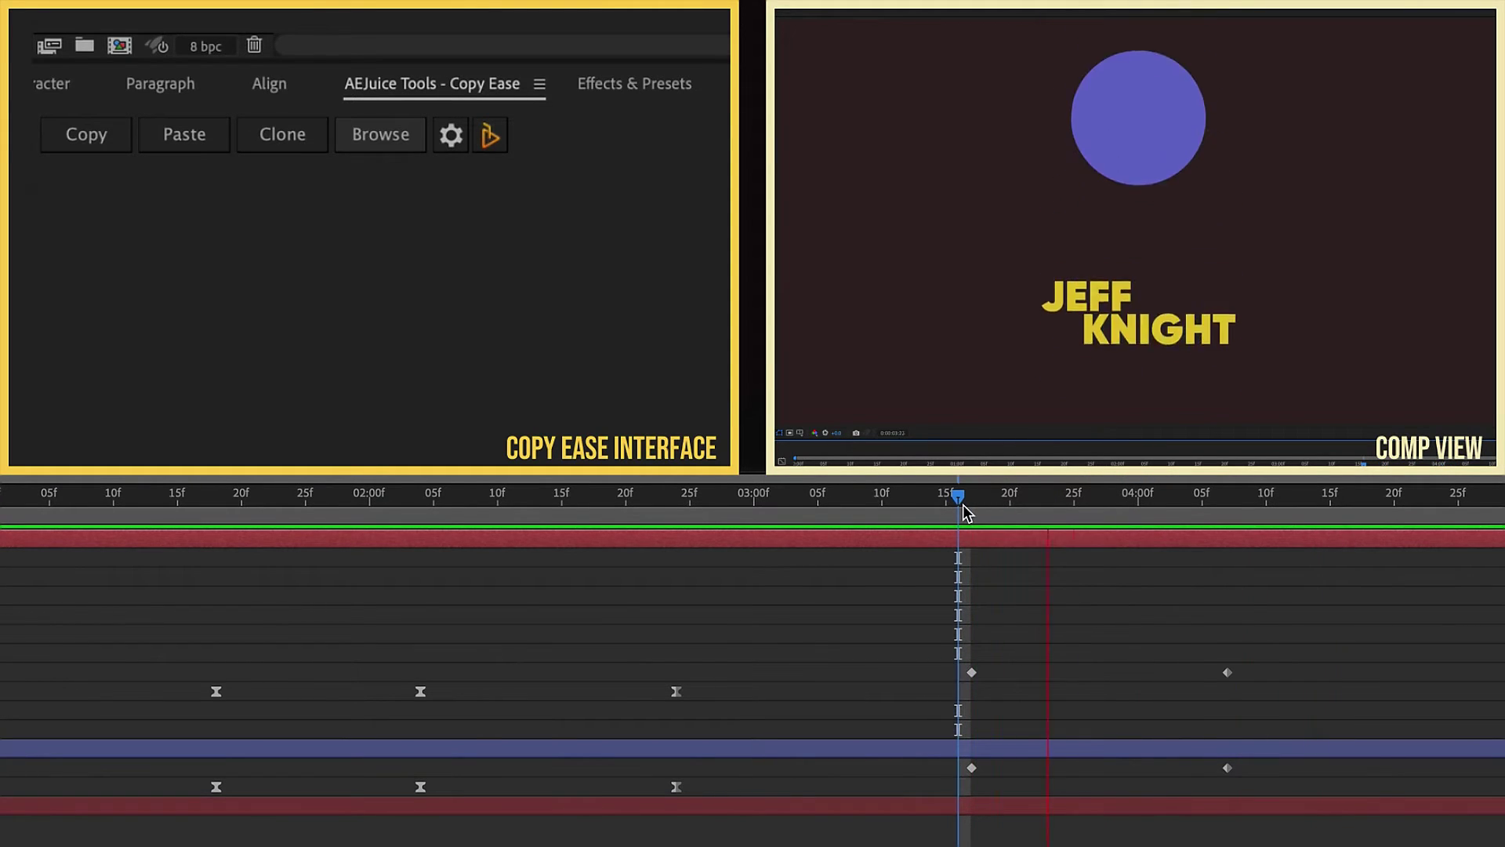
left_click(977, 507)
left_click_drag(1261, 639, 945, 710)
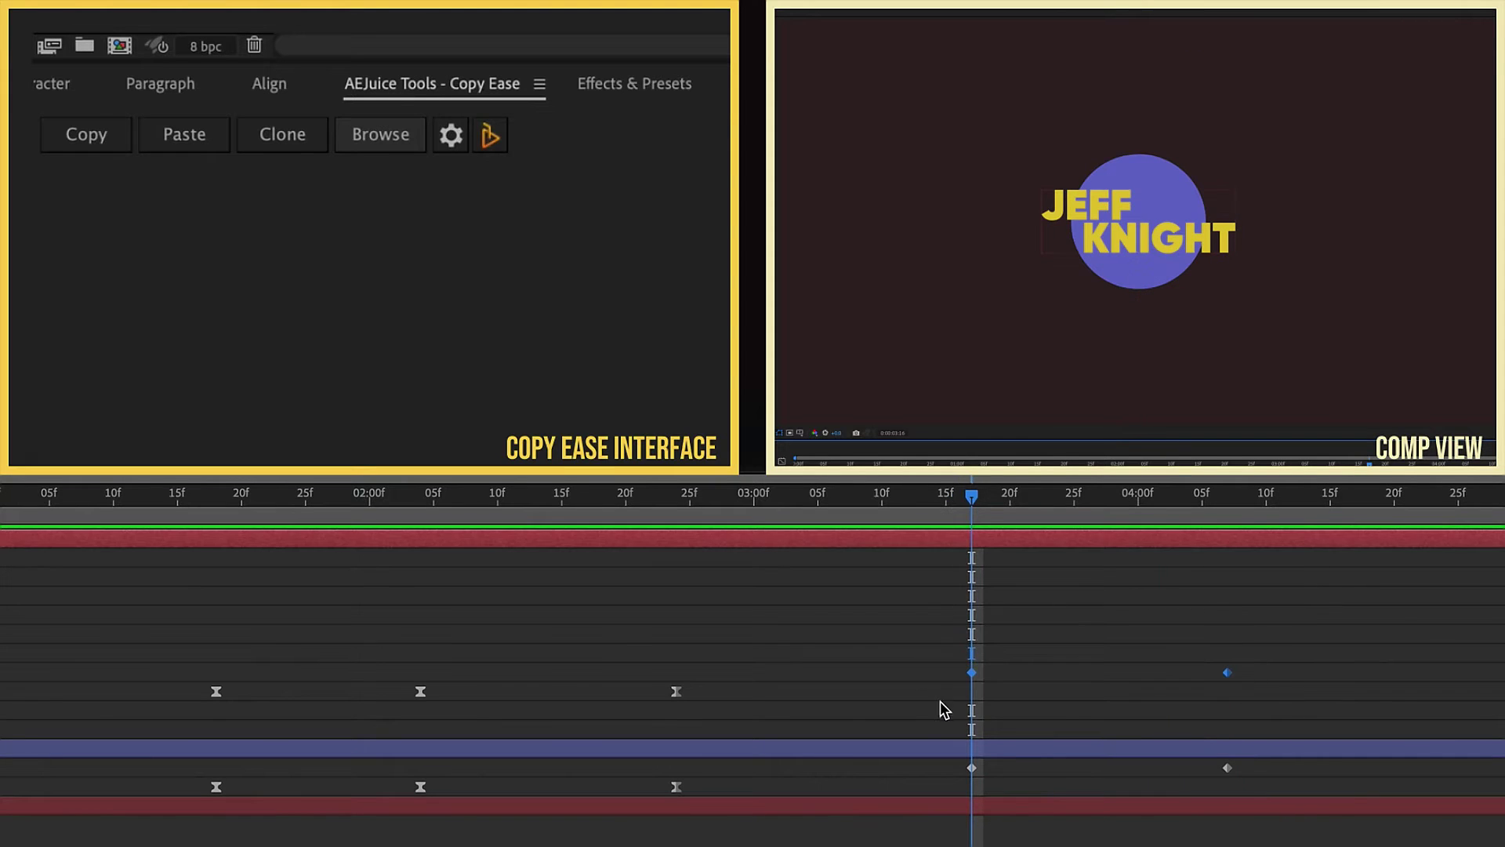
left_click(384, 137)
left_click(1295, 405)
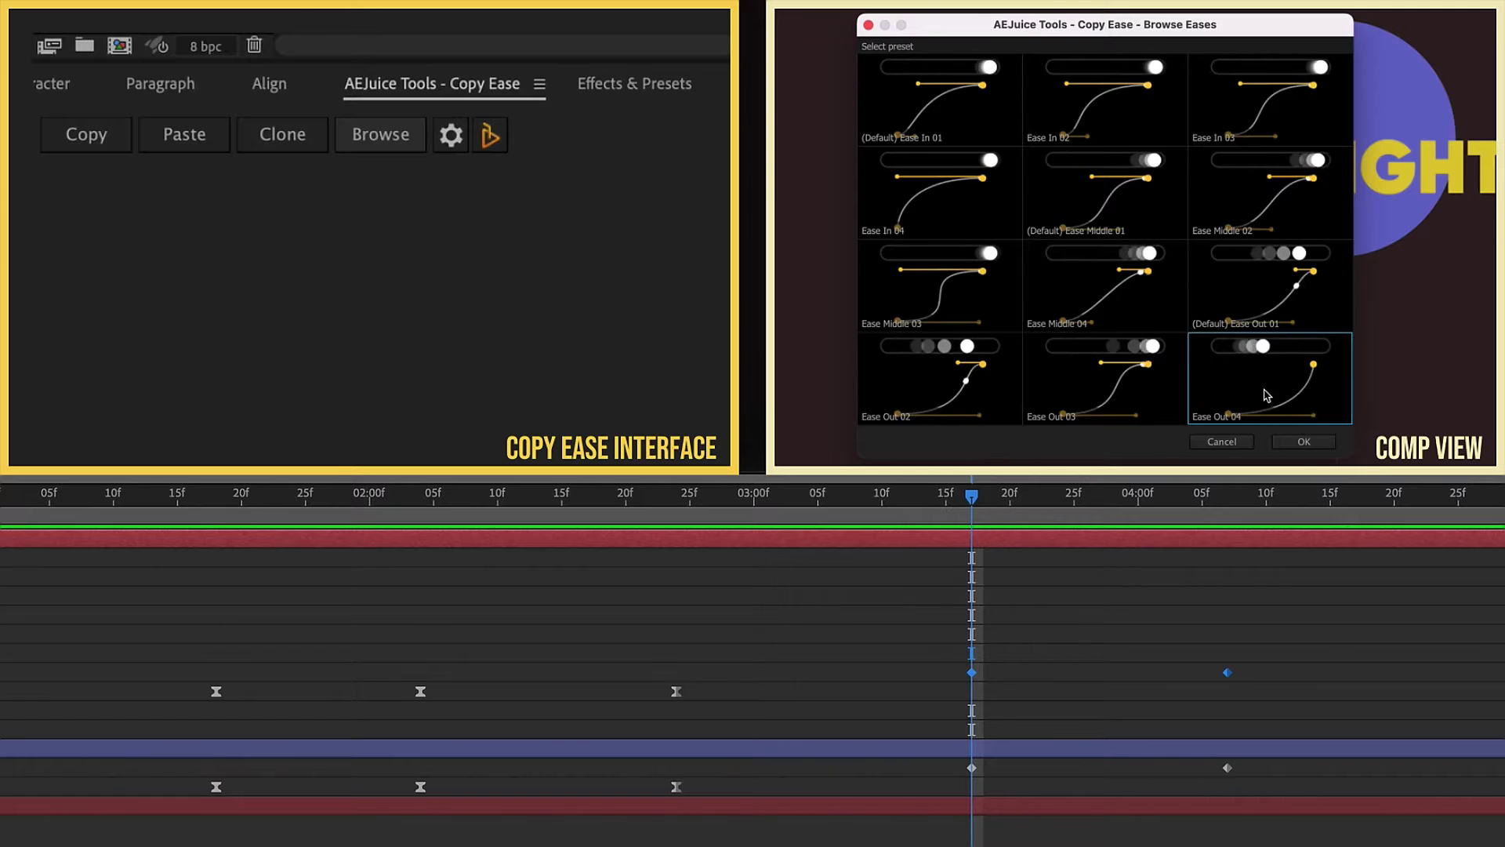
left_click(1301, 440)
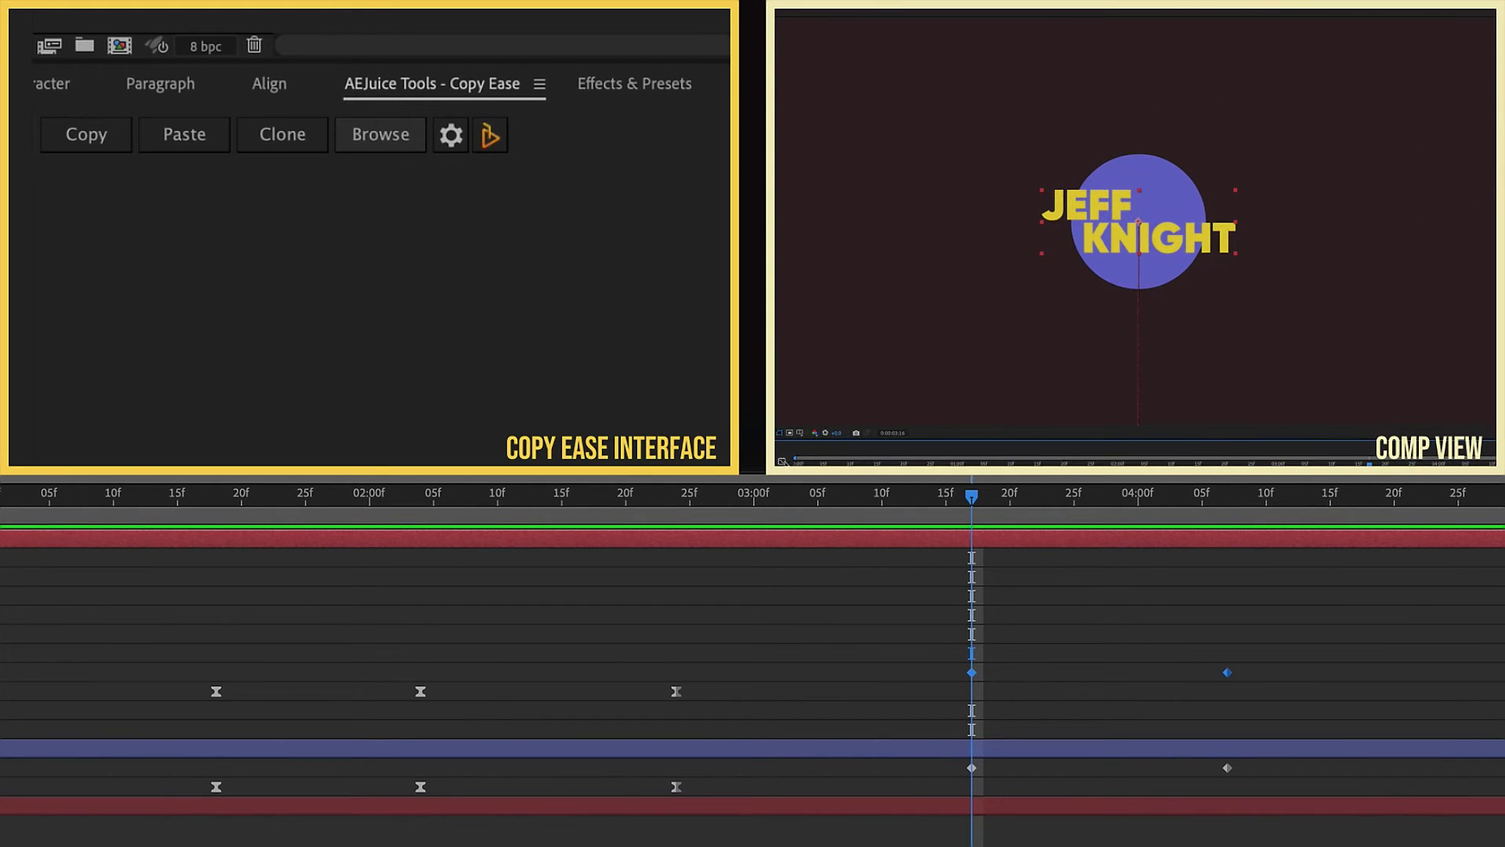
key("shift+F3")
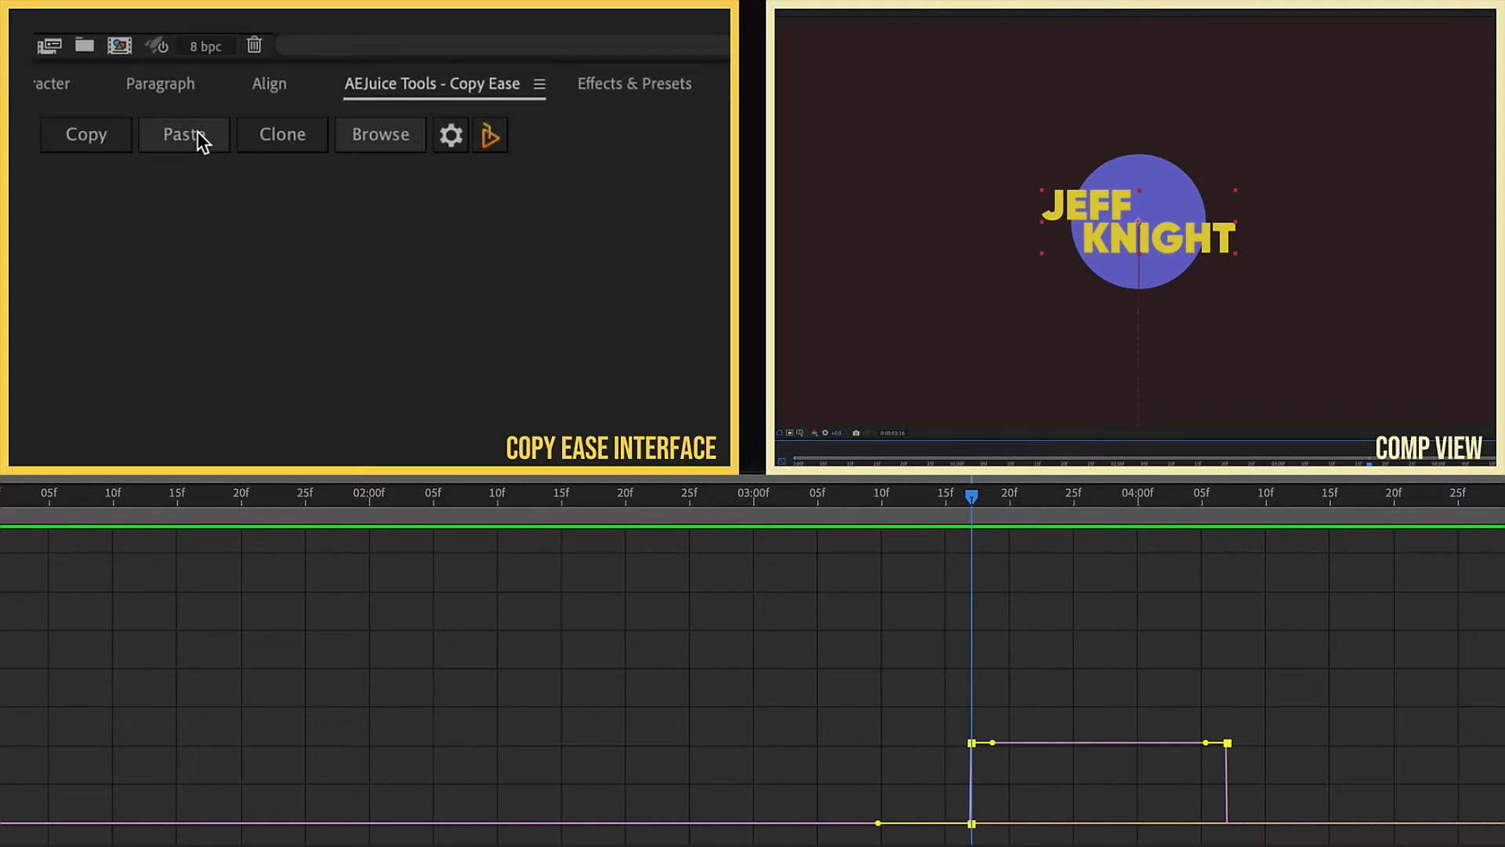
left_click(192, 134)
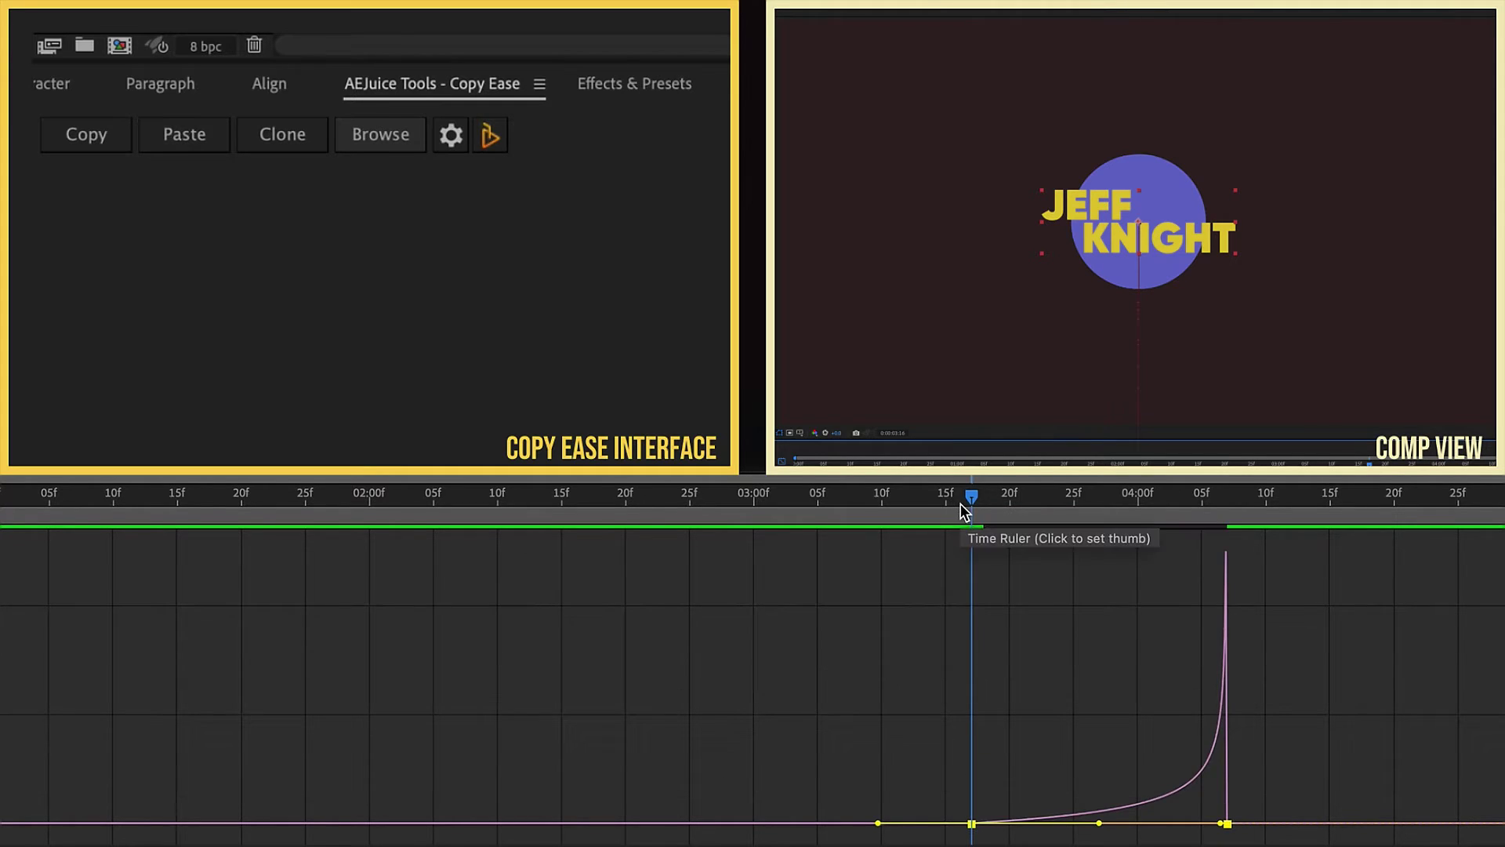
left_click(969, 500)
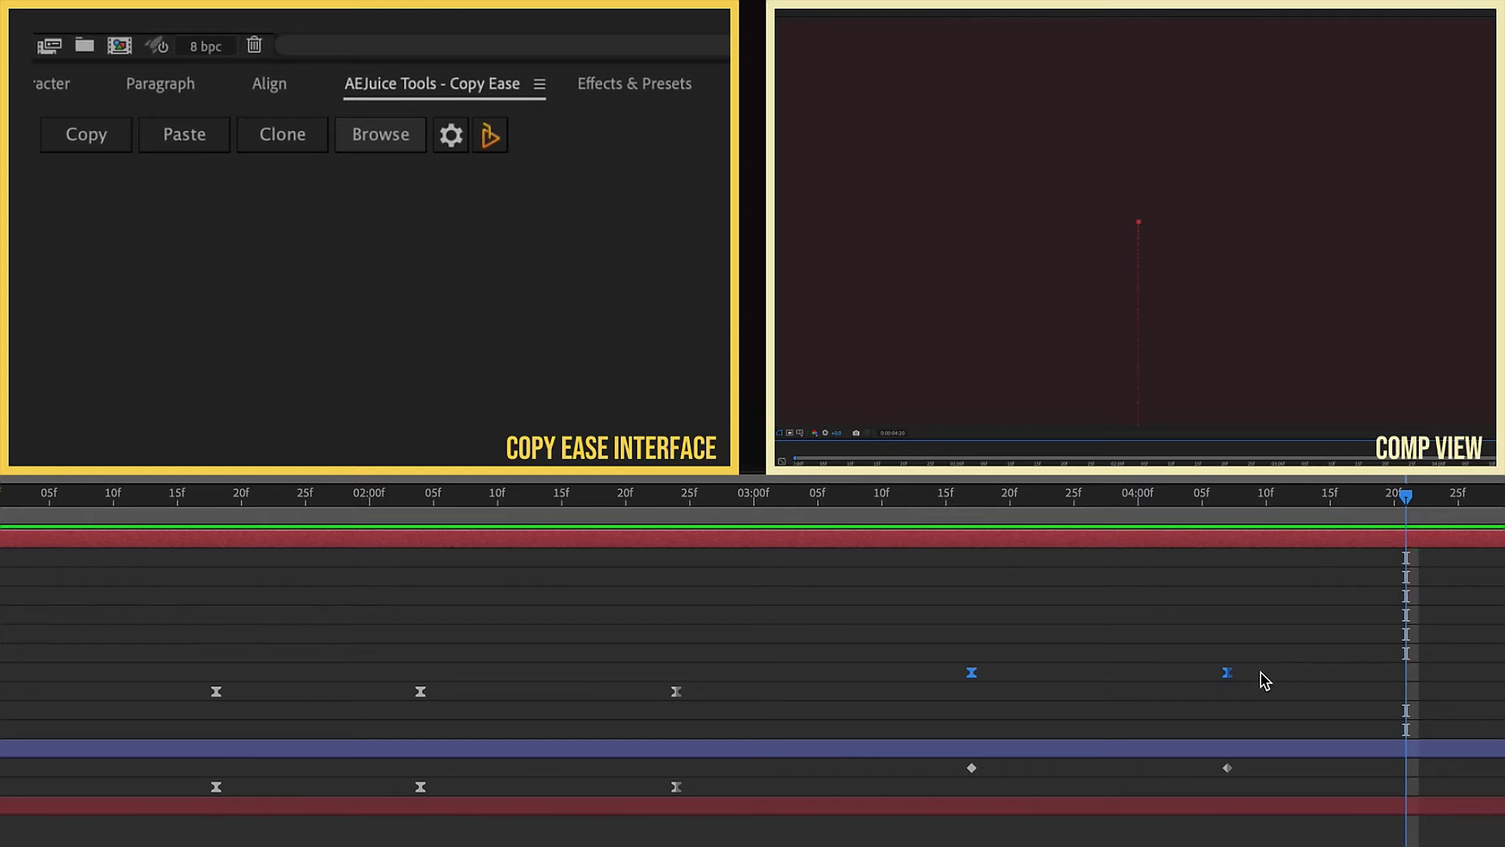
Copy the title's exit ease and paste it onto the circle's final Position keyframes, reviewing from 03:17
left_click(97, 148)
left_click_drag(1260, 763, 898, 787)
left_click_drag(972, 513, 1100, 513)
left_click(185, 139)
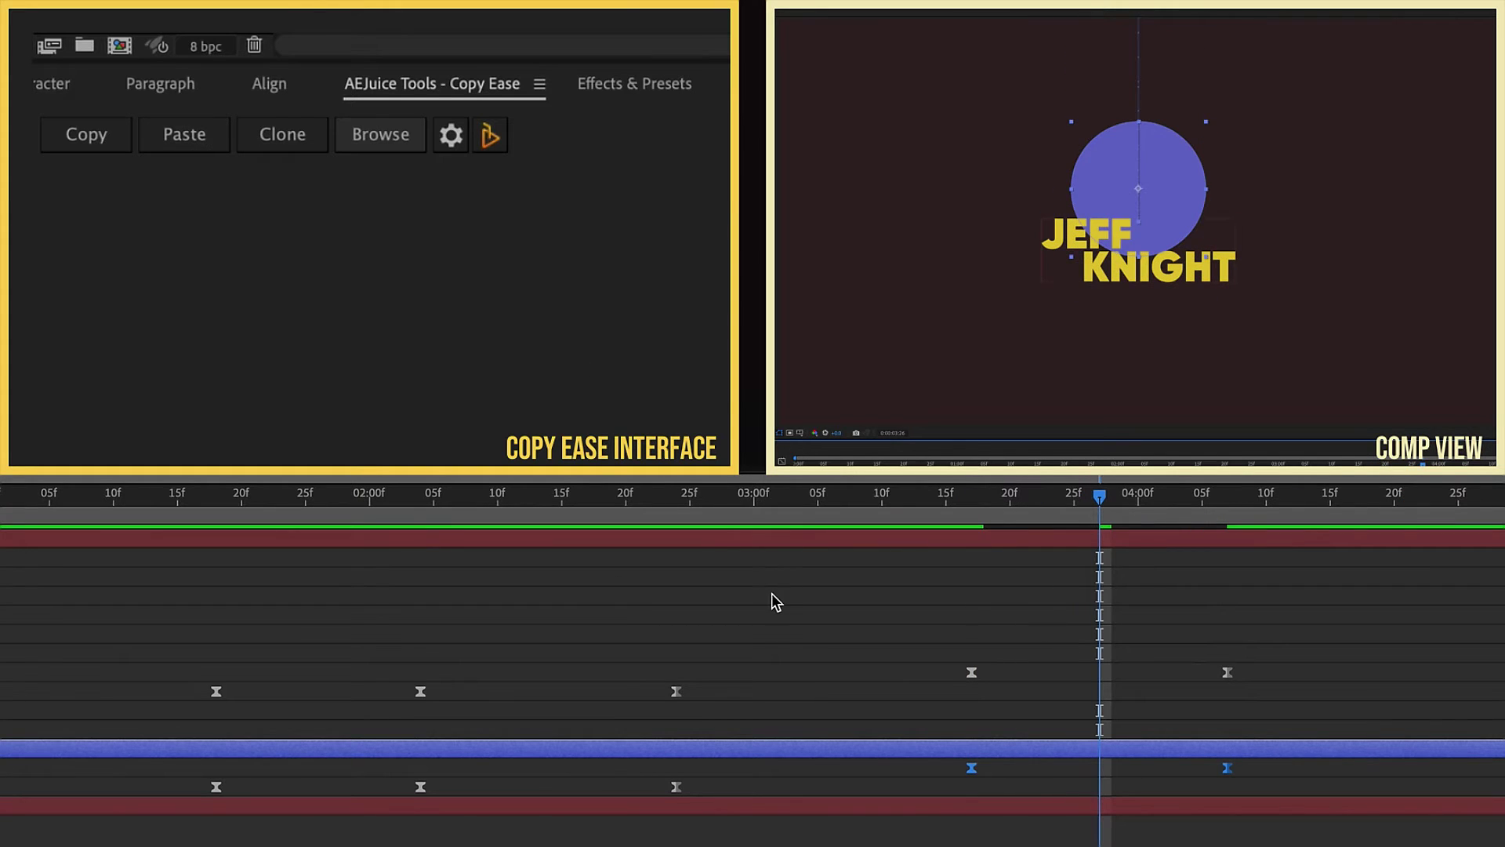
left_click(974, 498)
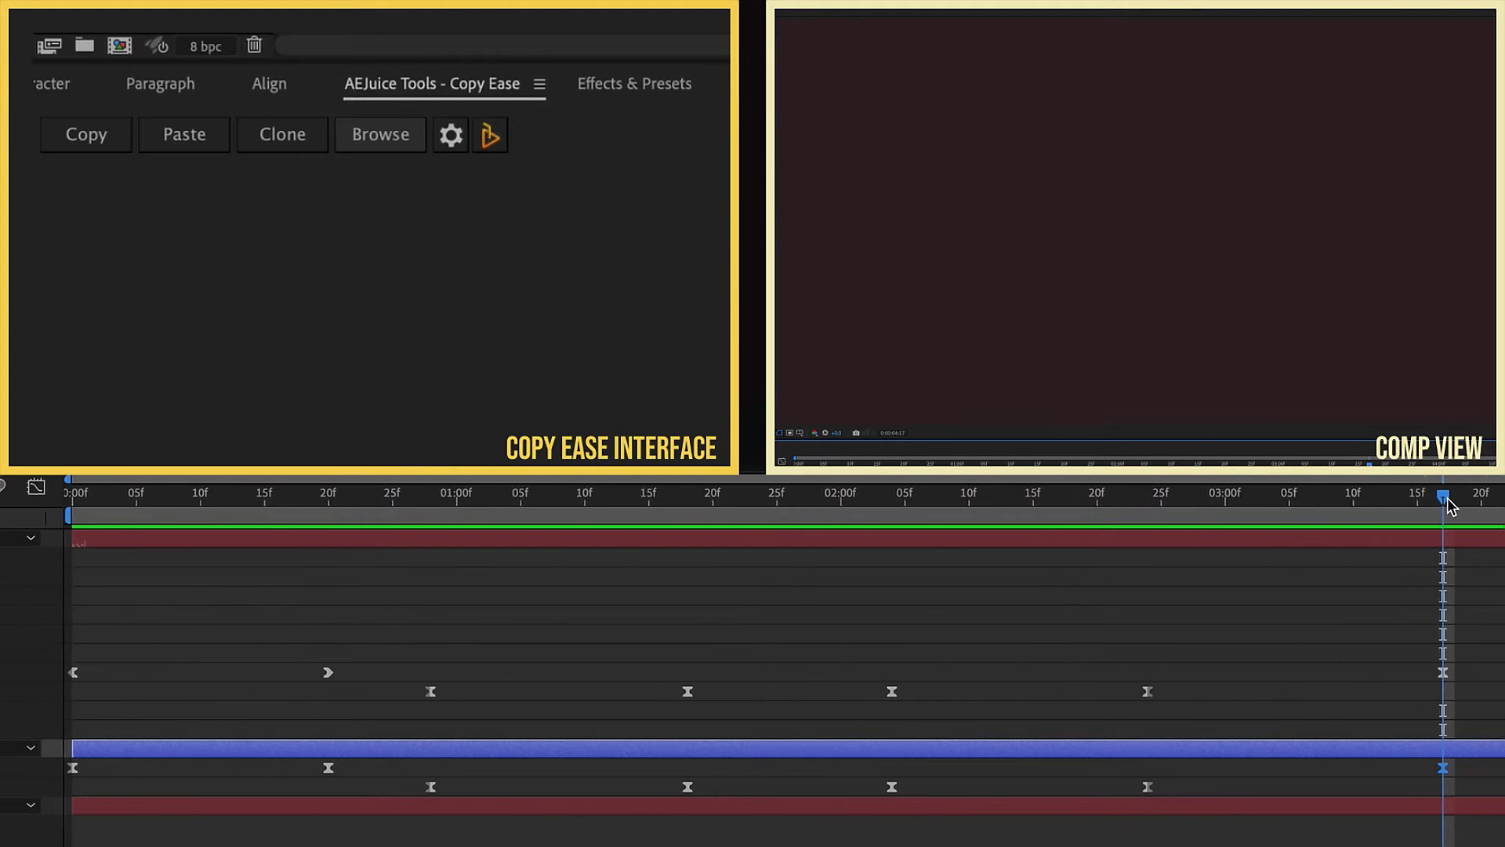
Stop playback, select both layers' Scale keyframes, and step back one frame to 27f
key("space")
left_click_drag(1082, 639, 819, 679)
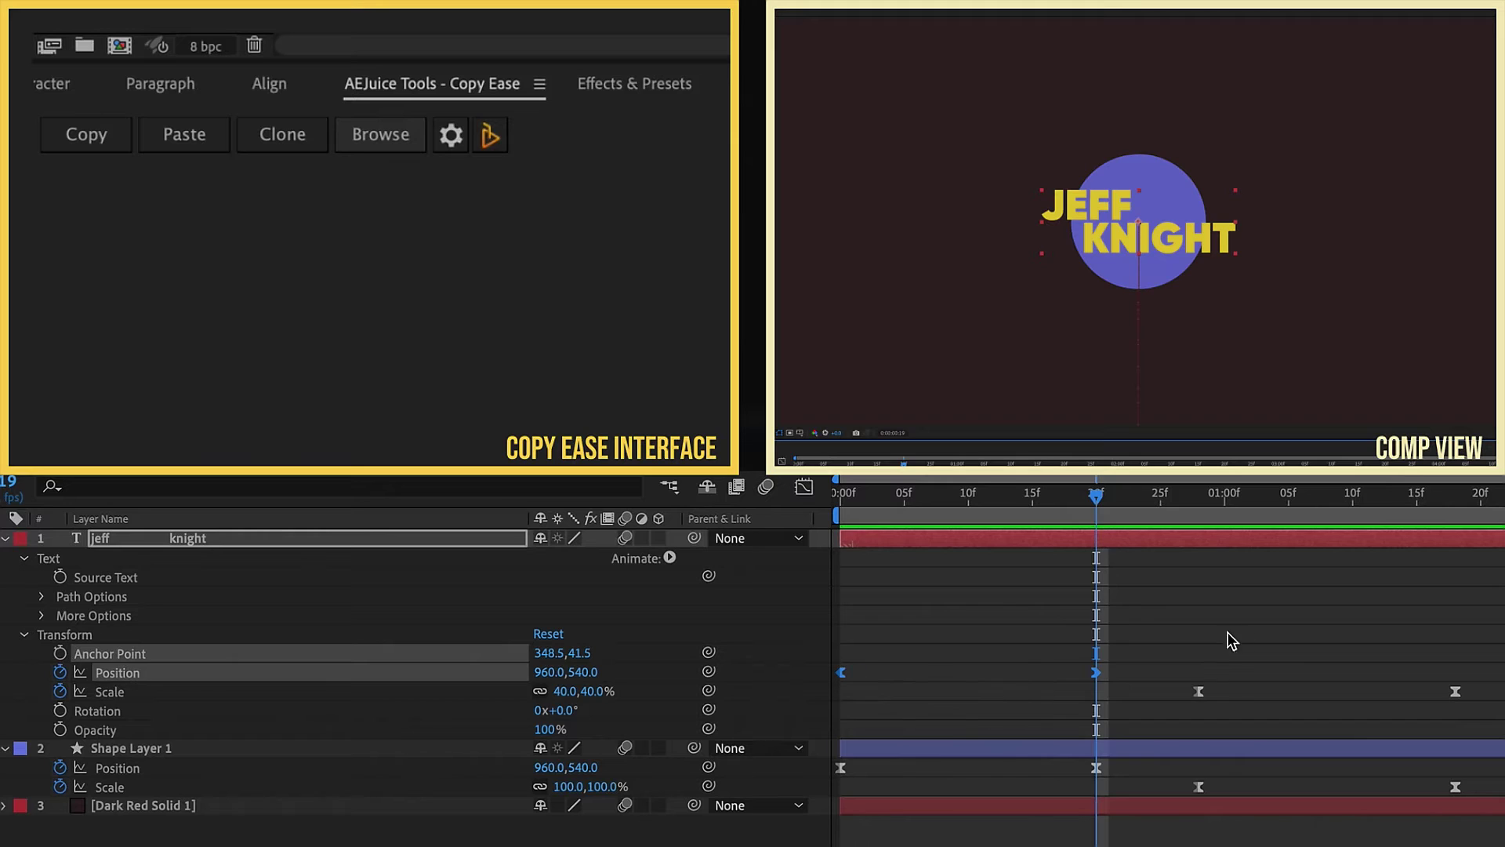
left_click_drag(1180, 681, 1468, 715)
left_click(1188, 511)
key("Page_Up")
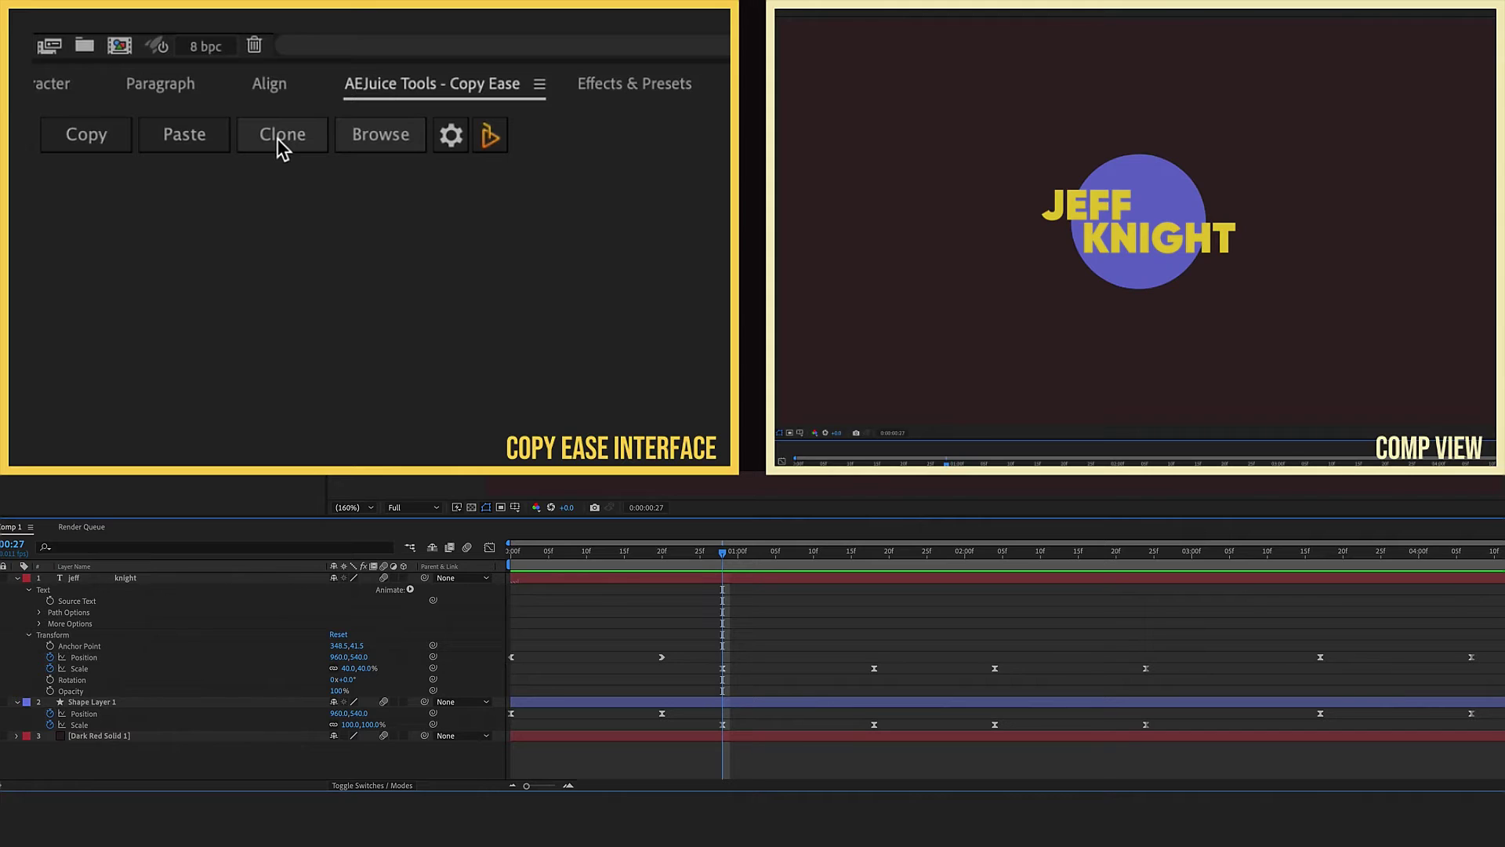
Move to 03:16 and delete the old ending Position keyframes on both layers
left_click(1333, 556)
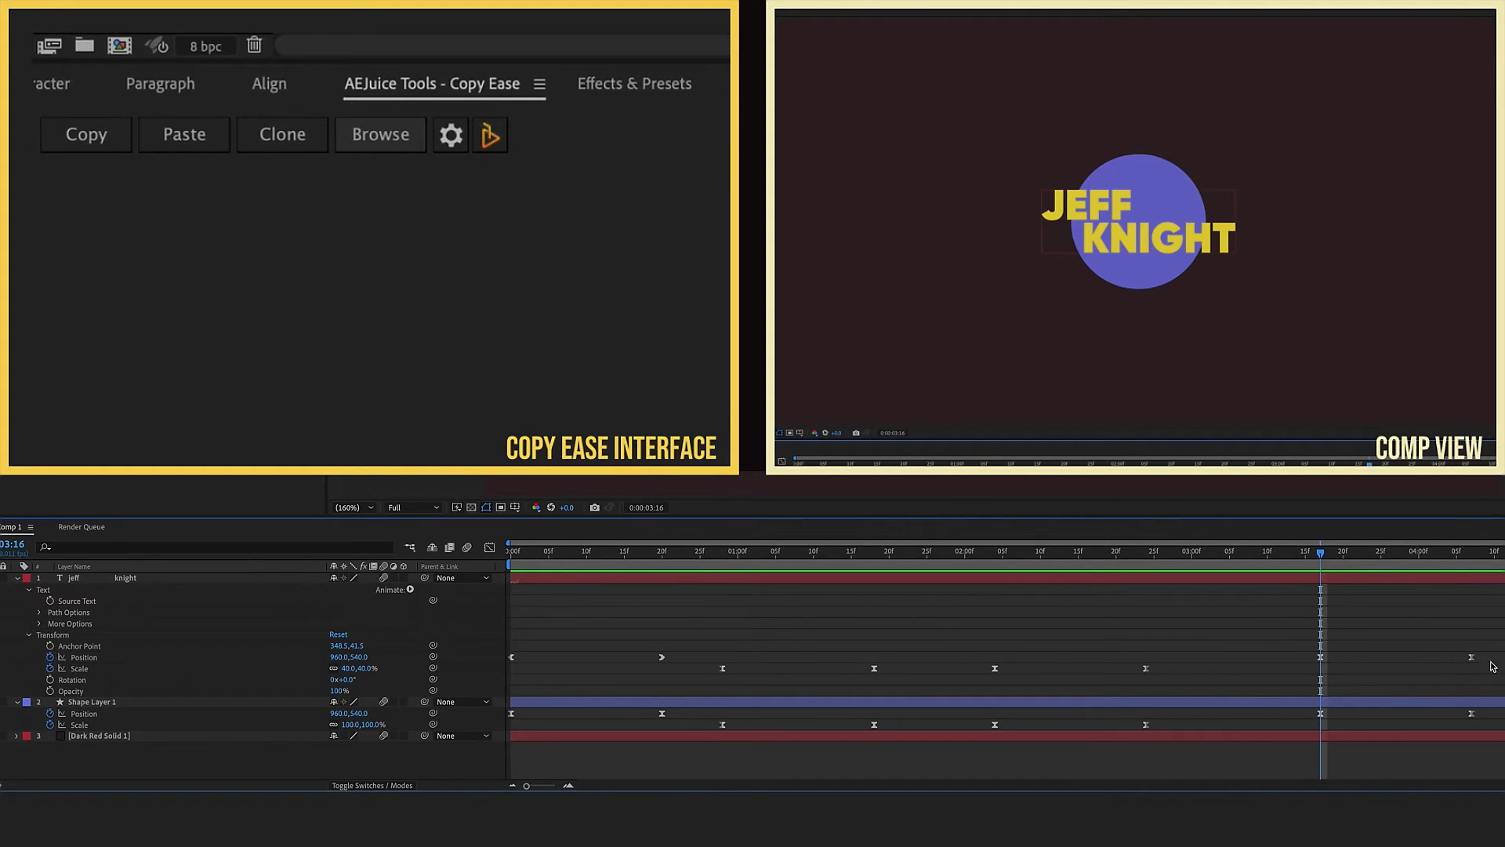
left_click_drag(1497, 653, 1233, 767)
key("Delete")
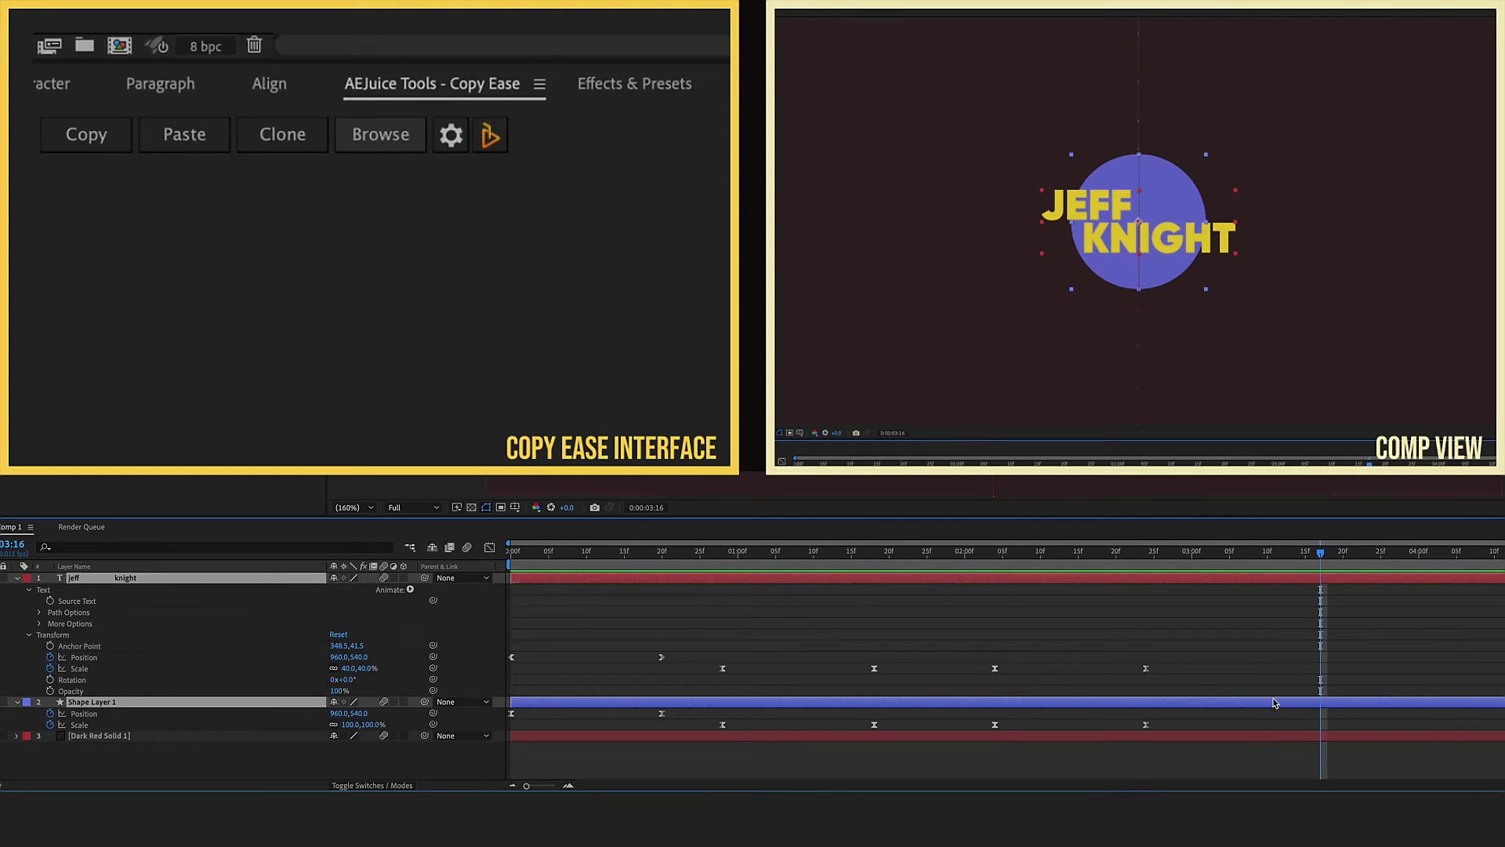
Clone the title's 20f Position keyframe to 03:16, then select the circle's 20f keyframe
left_click(688, 644)
left_click_drag(681, 641, 655, 675)
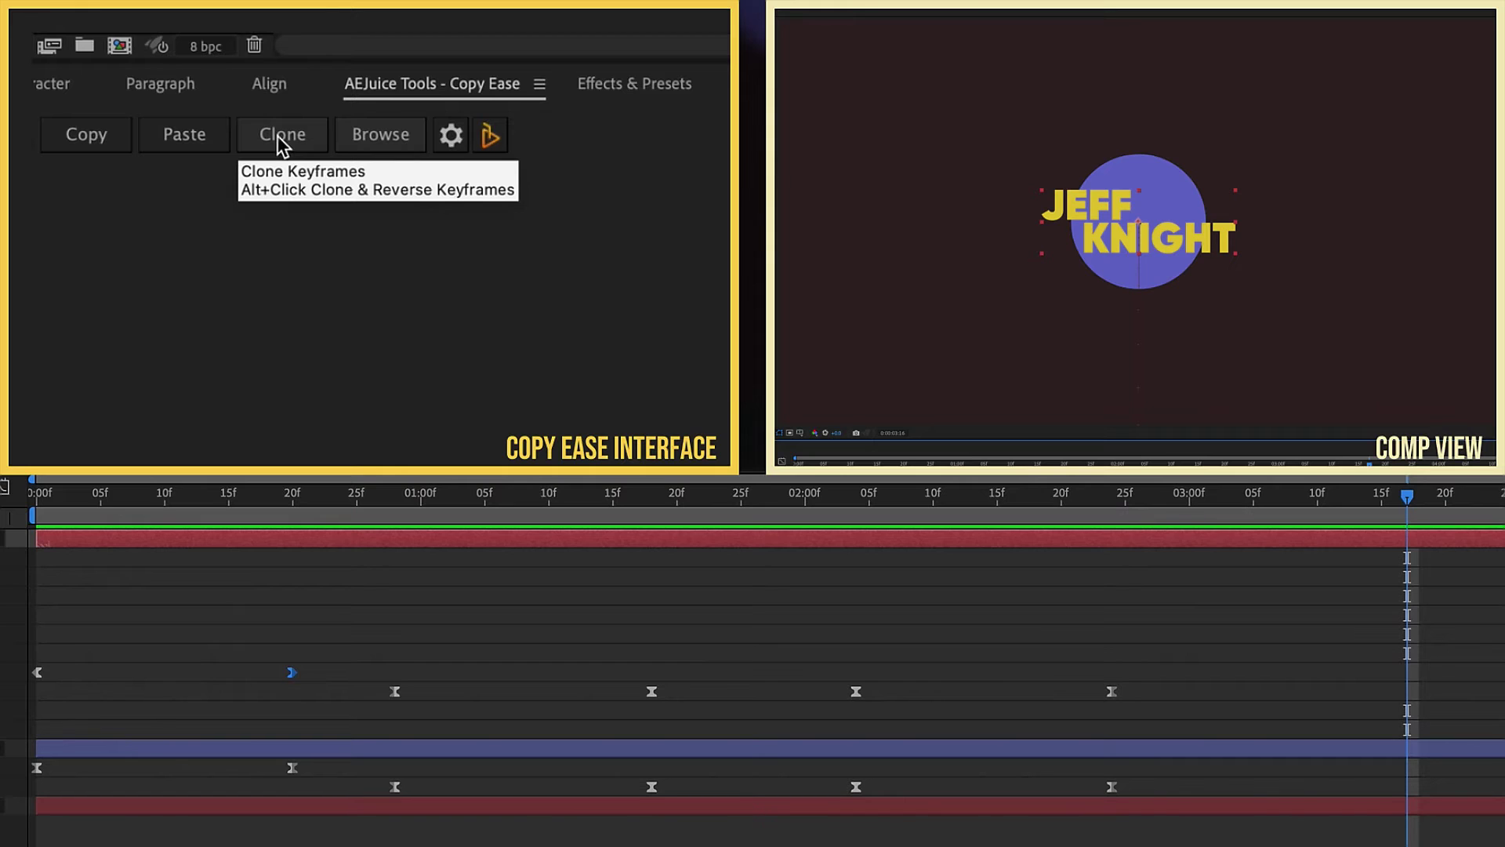
left_click(278, 135)
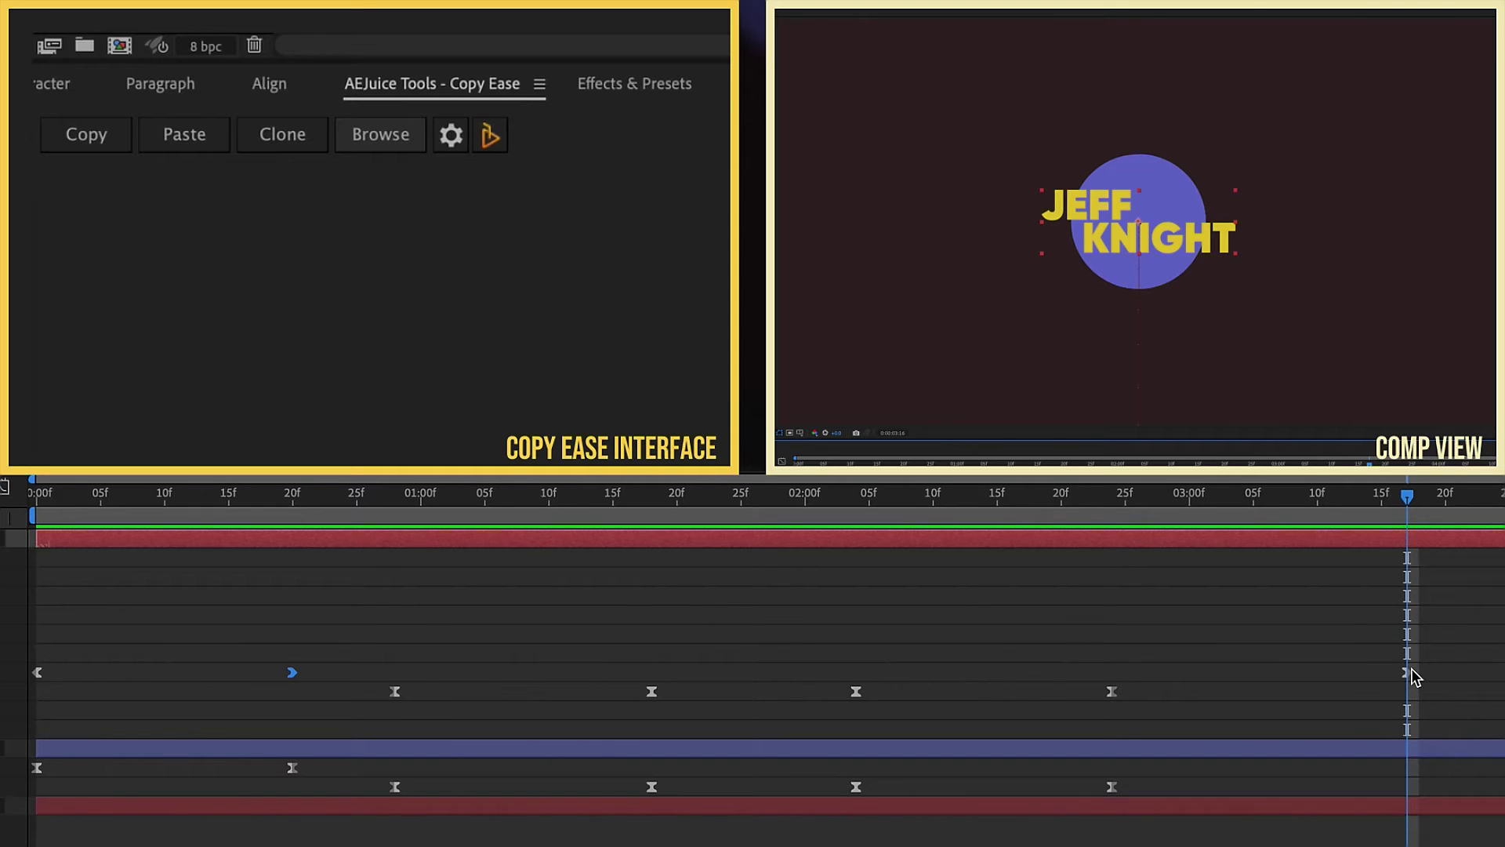
left_click(1427, 748)
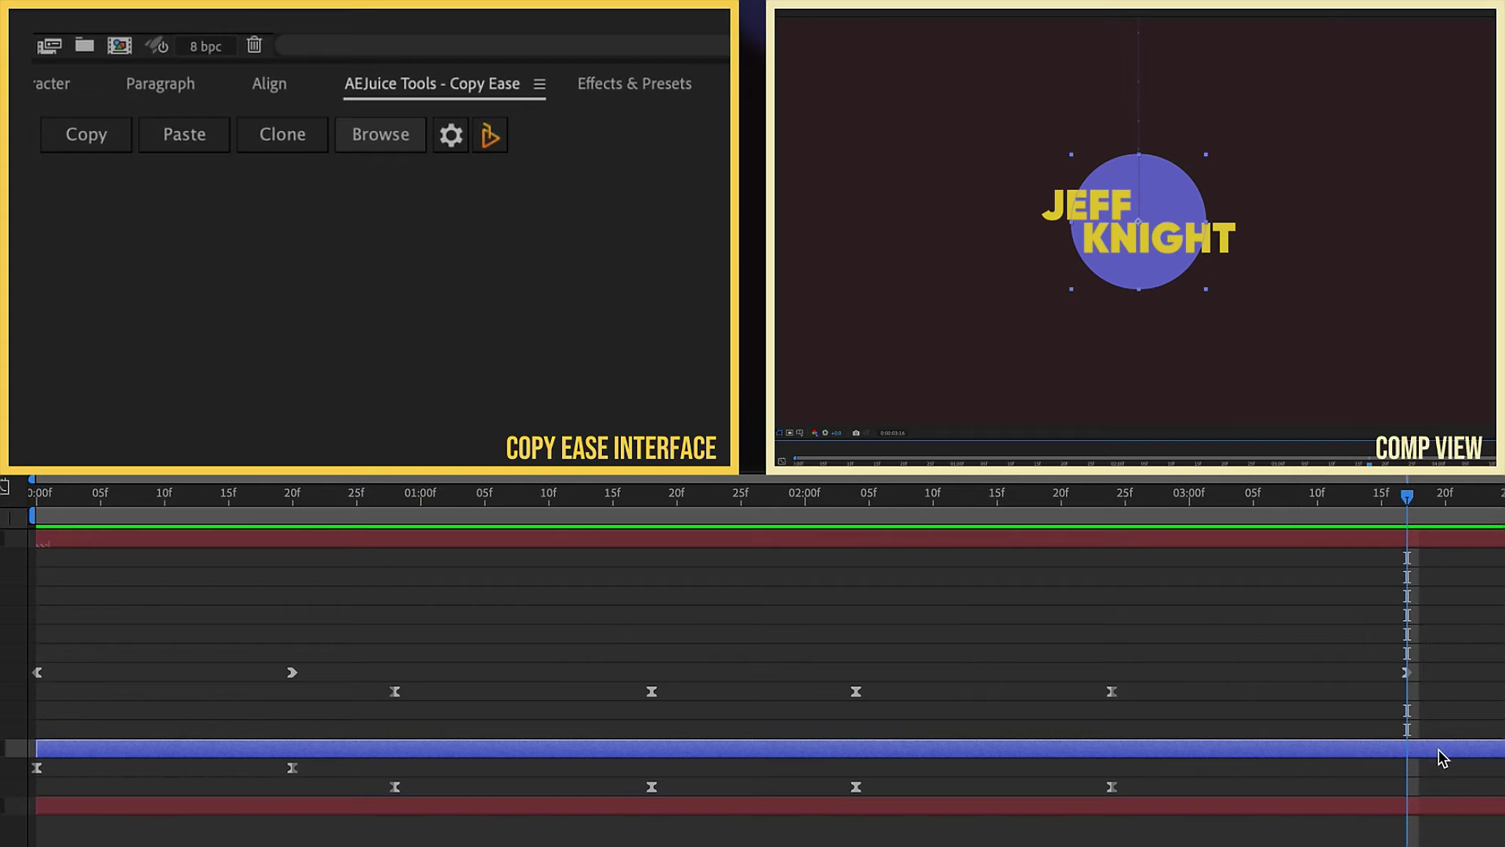
left_click_drag(315, 760, 259, 779)
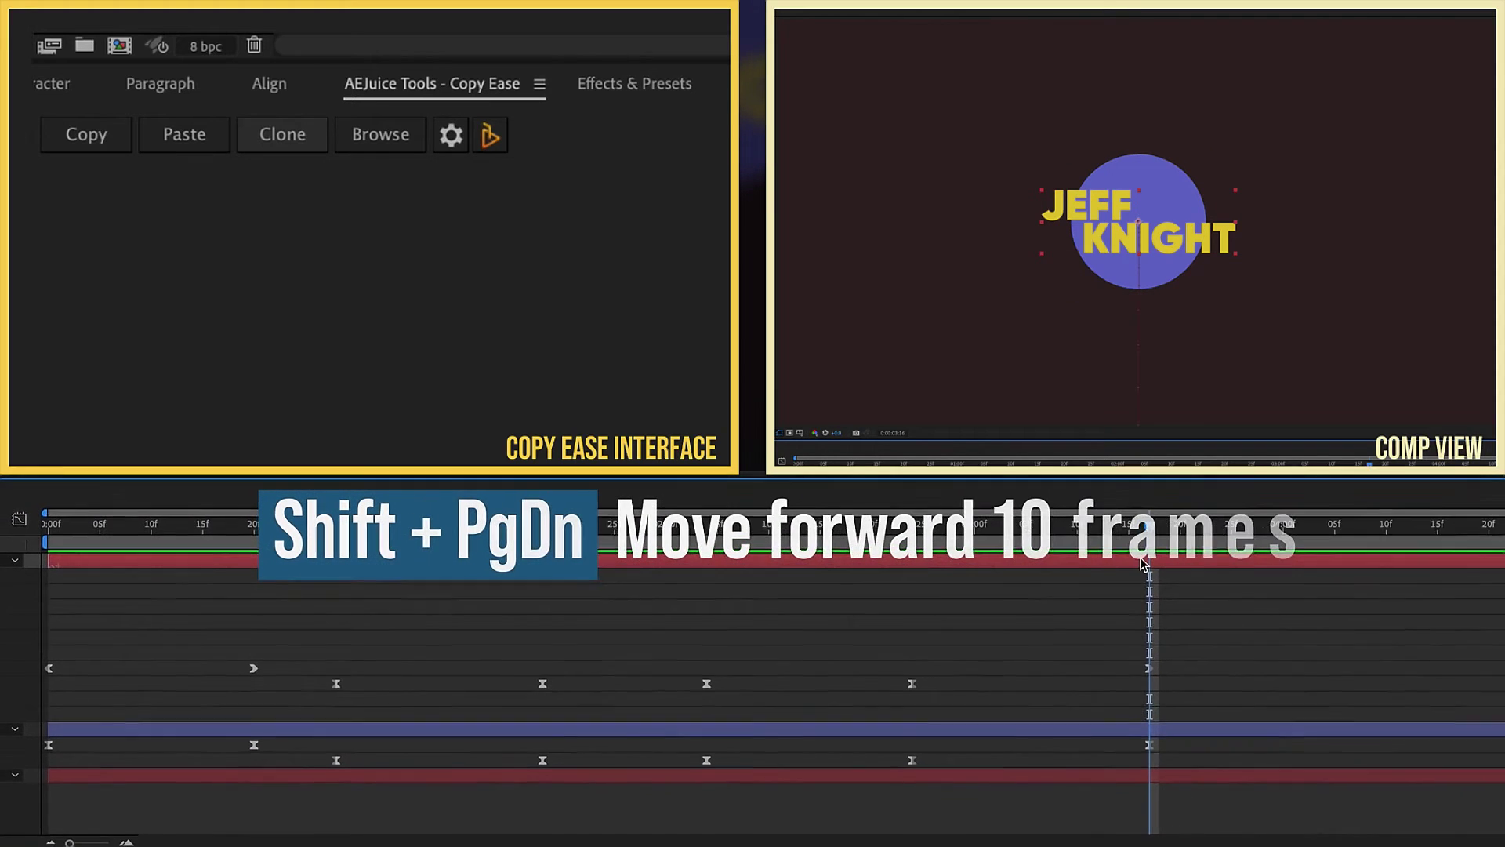
Clone the title's and circle's first Position keyframes to 04:06, ten frames later
key("shift+Page_Down")
key("shift+Page_Down")
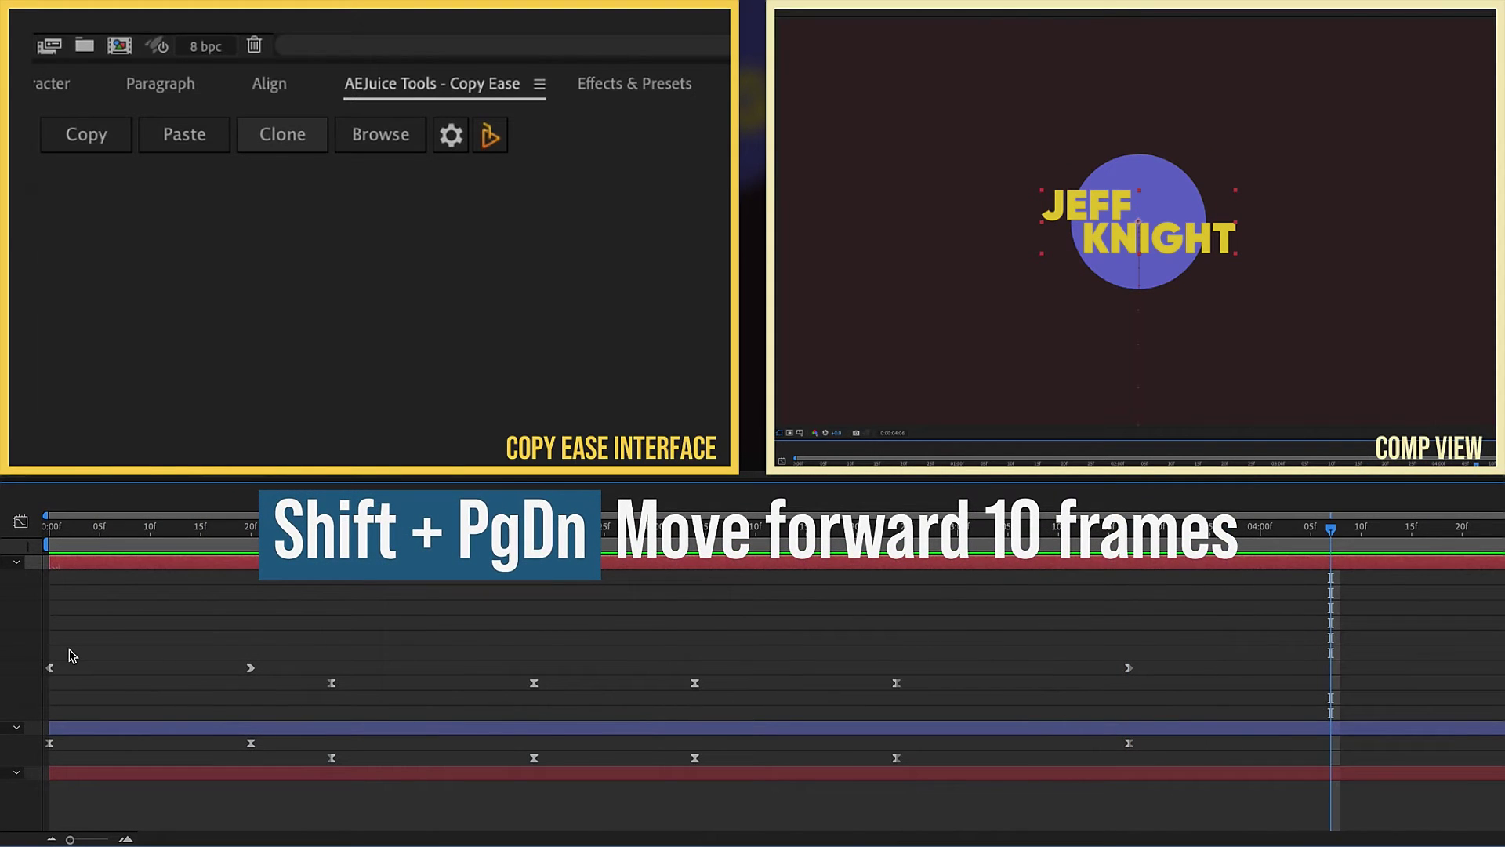
left_click_drag(69, 651, 36, 674)
left_click(282, 151)
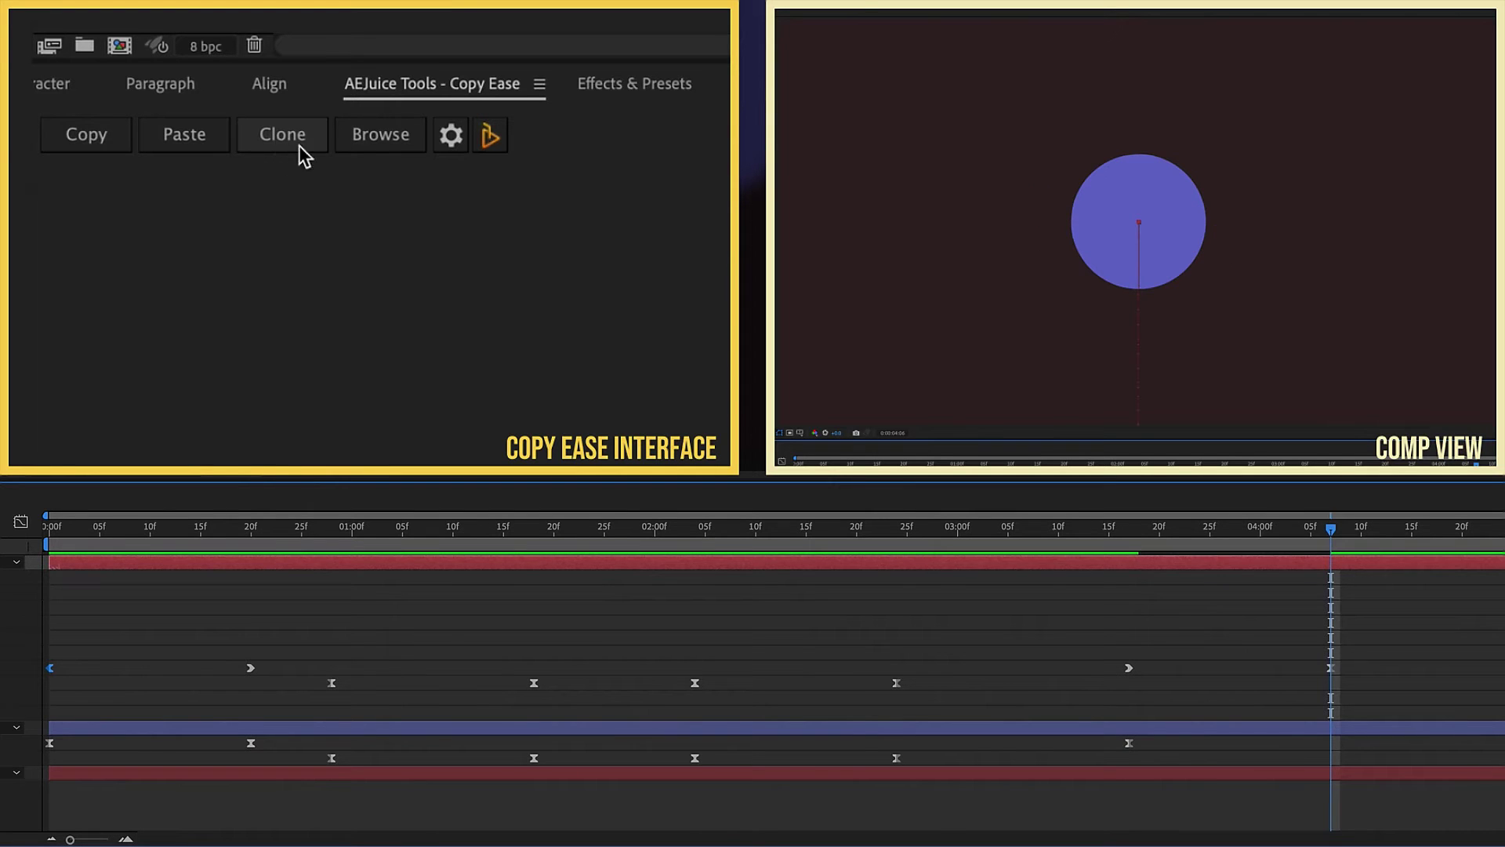
left_click(50, 742)
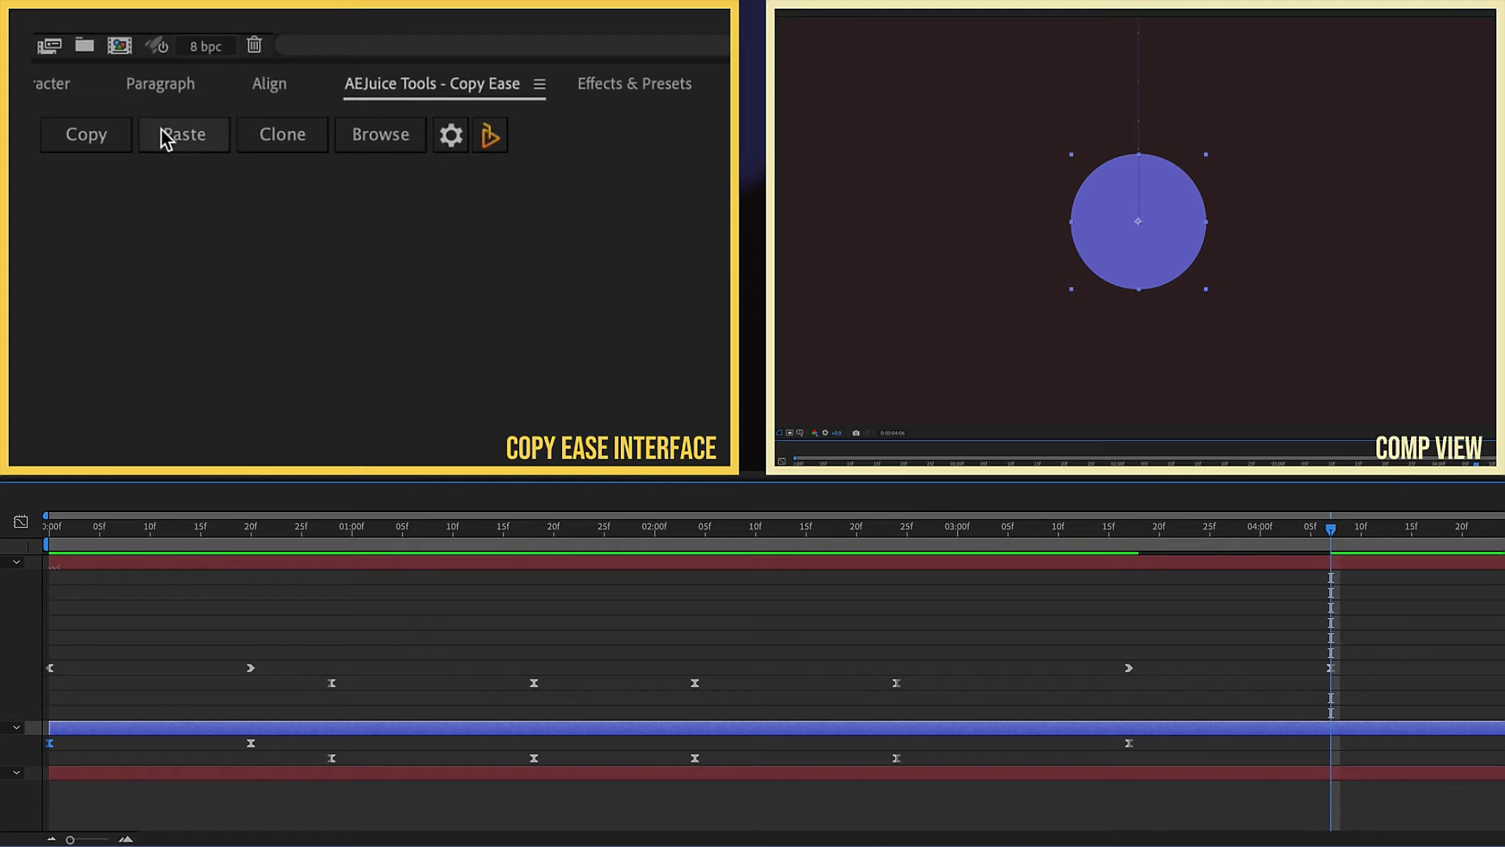
left_click(280, 139)
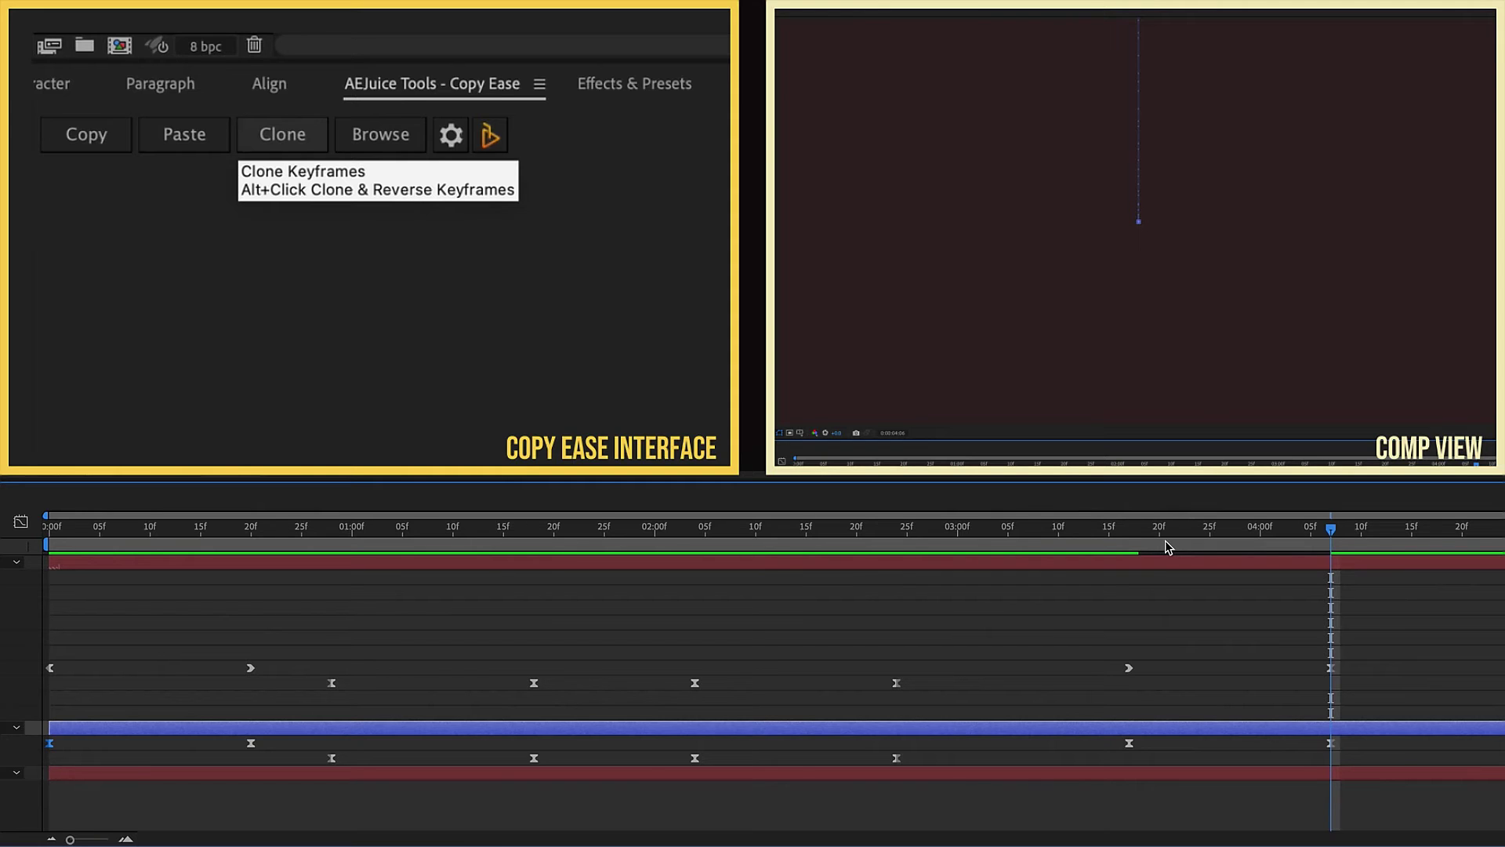
Paste the intro's copied ease onto the title and circle exit keyframes via Copy Ease
key("j")
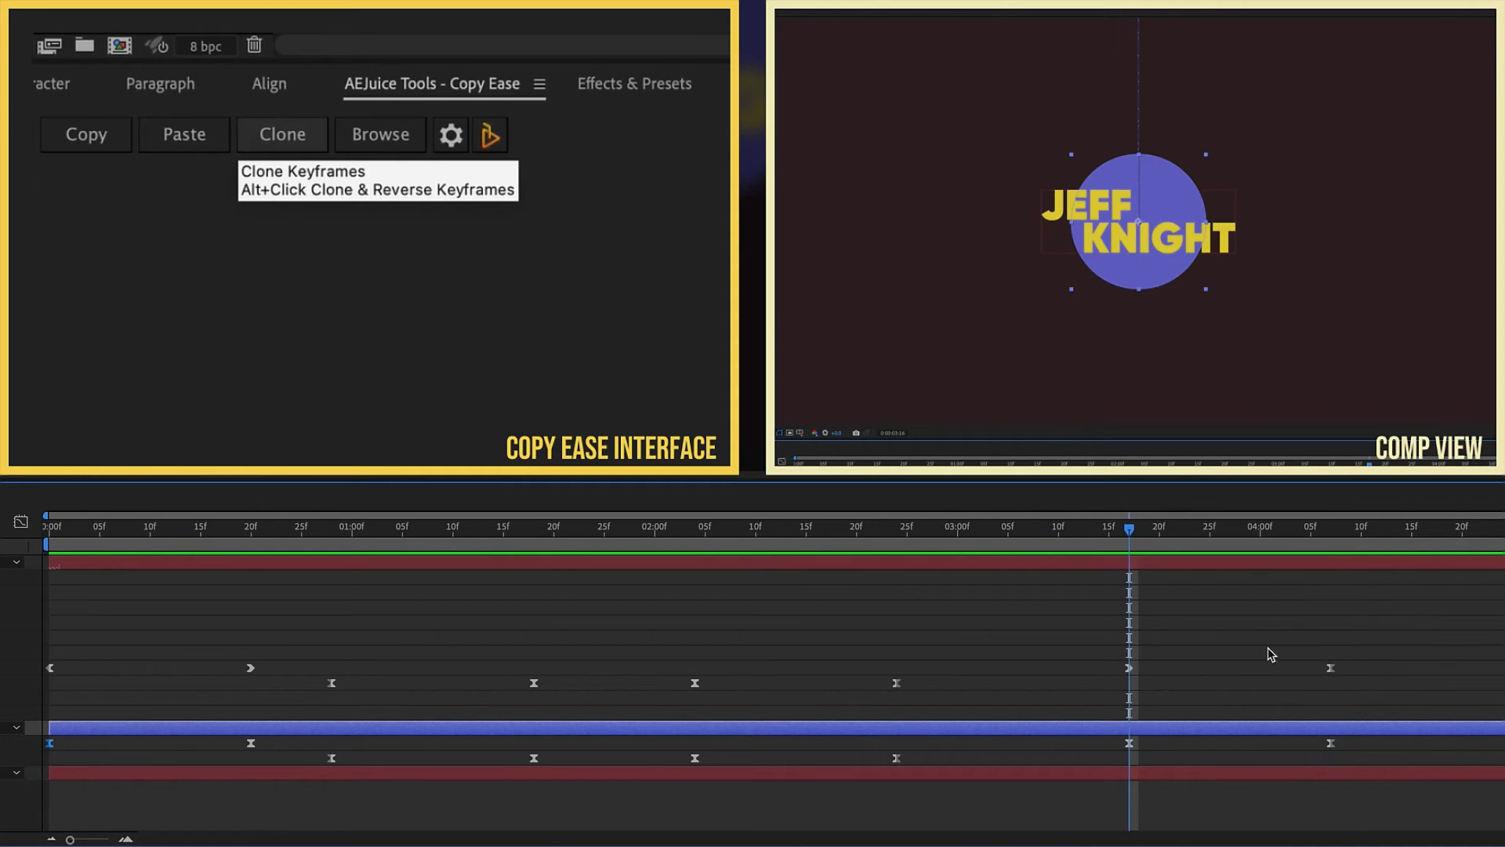
left_click_drag(1391, 651, 1106, 774)
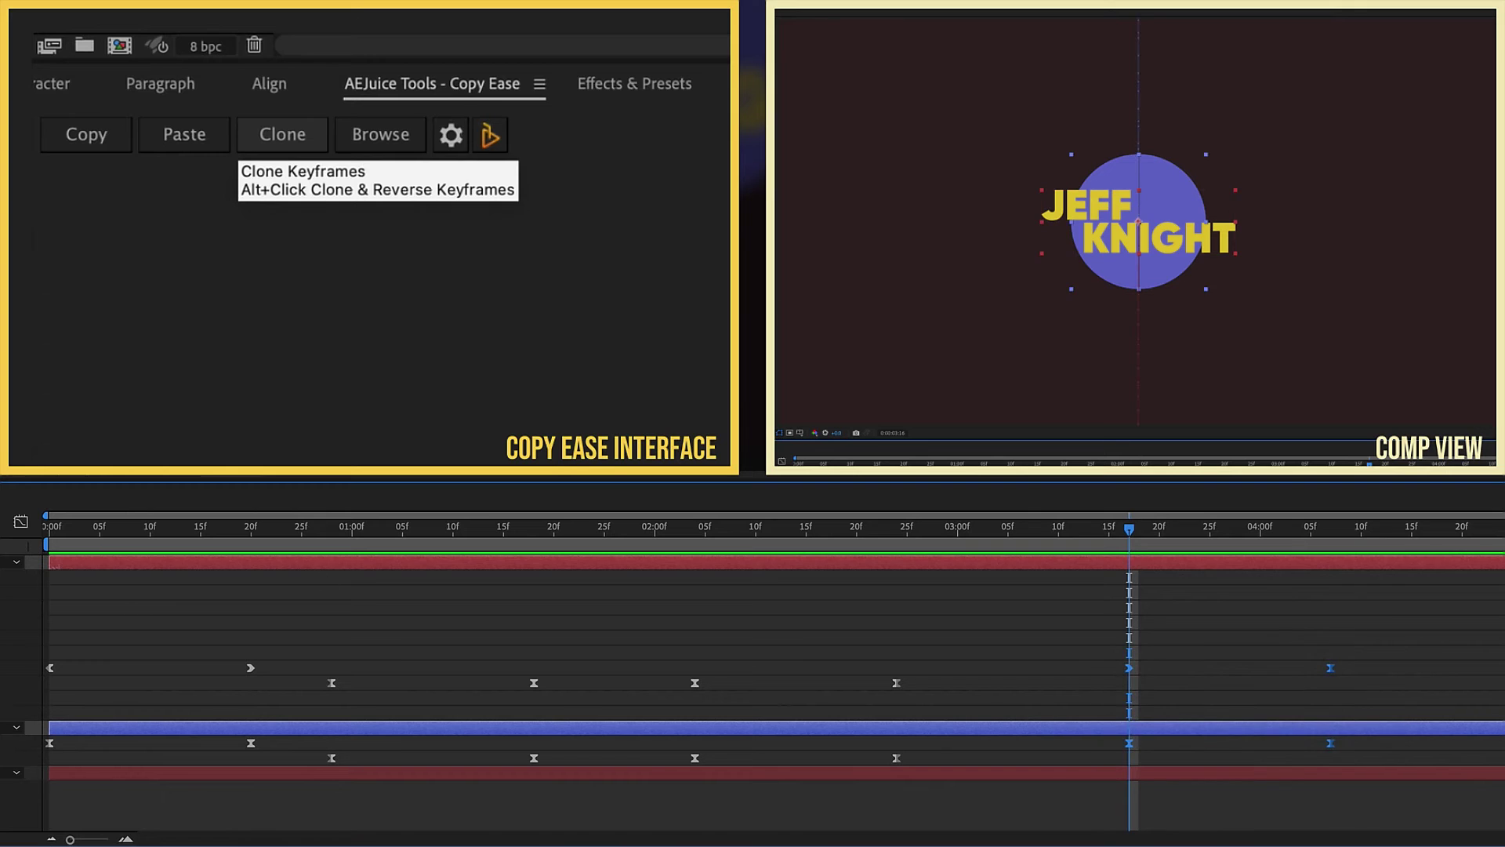
left_click(21, 523)
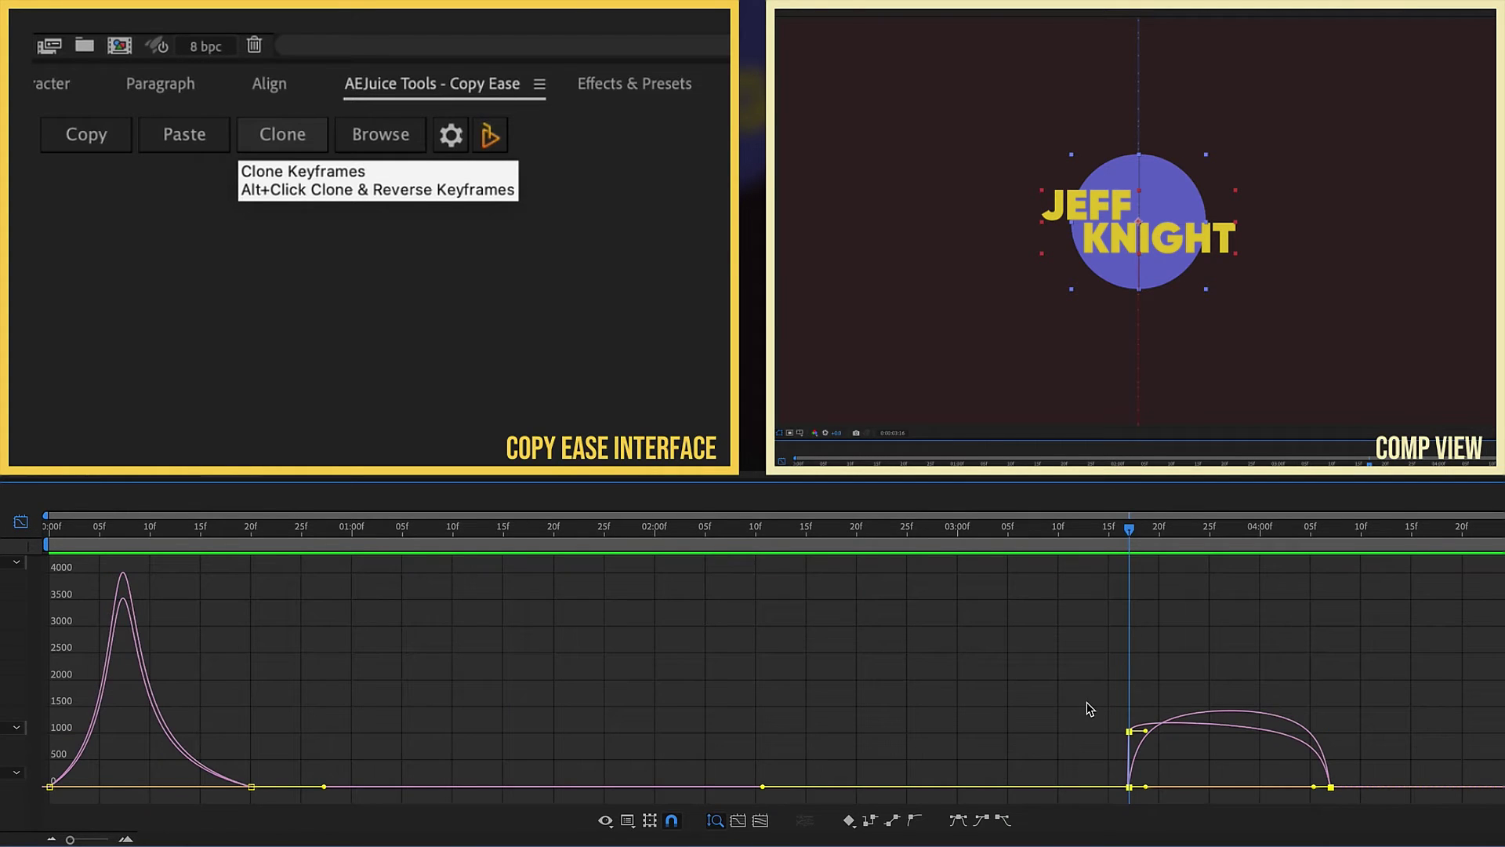
key("shift+F3")
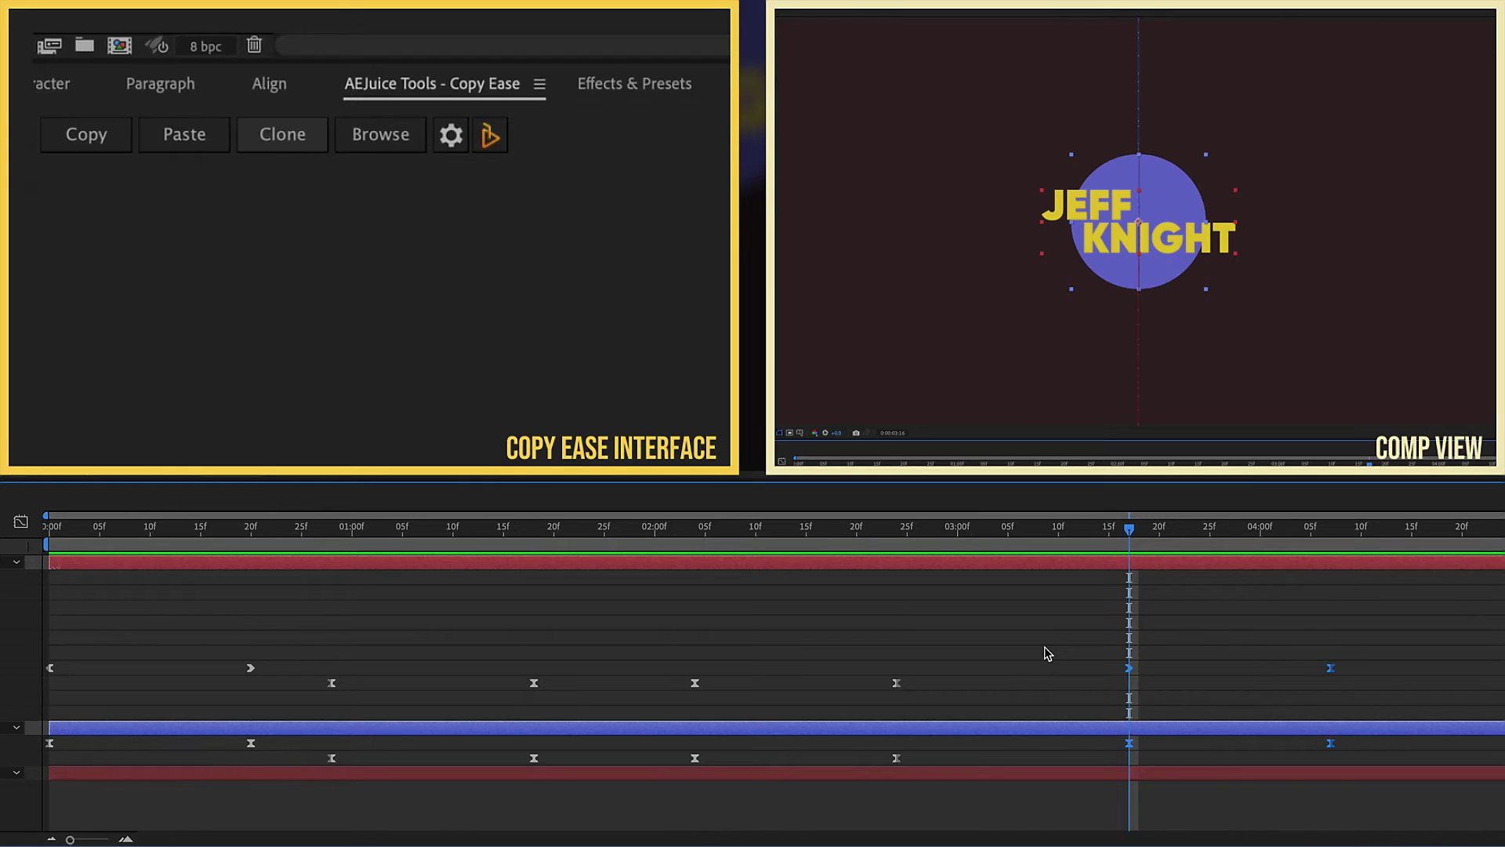
left_click(382, 146)
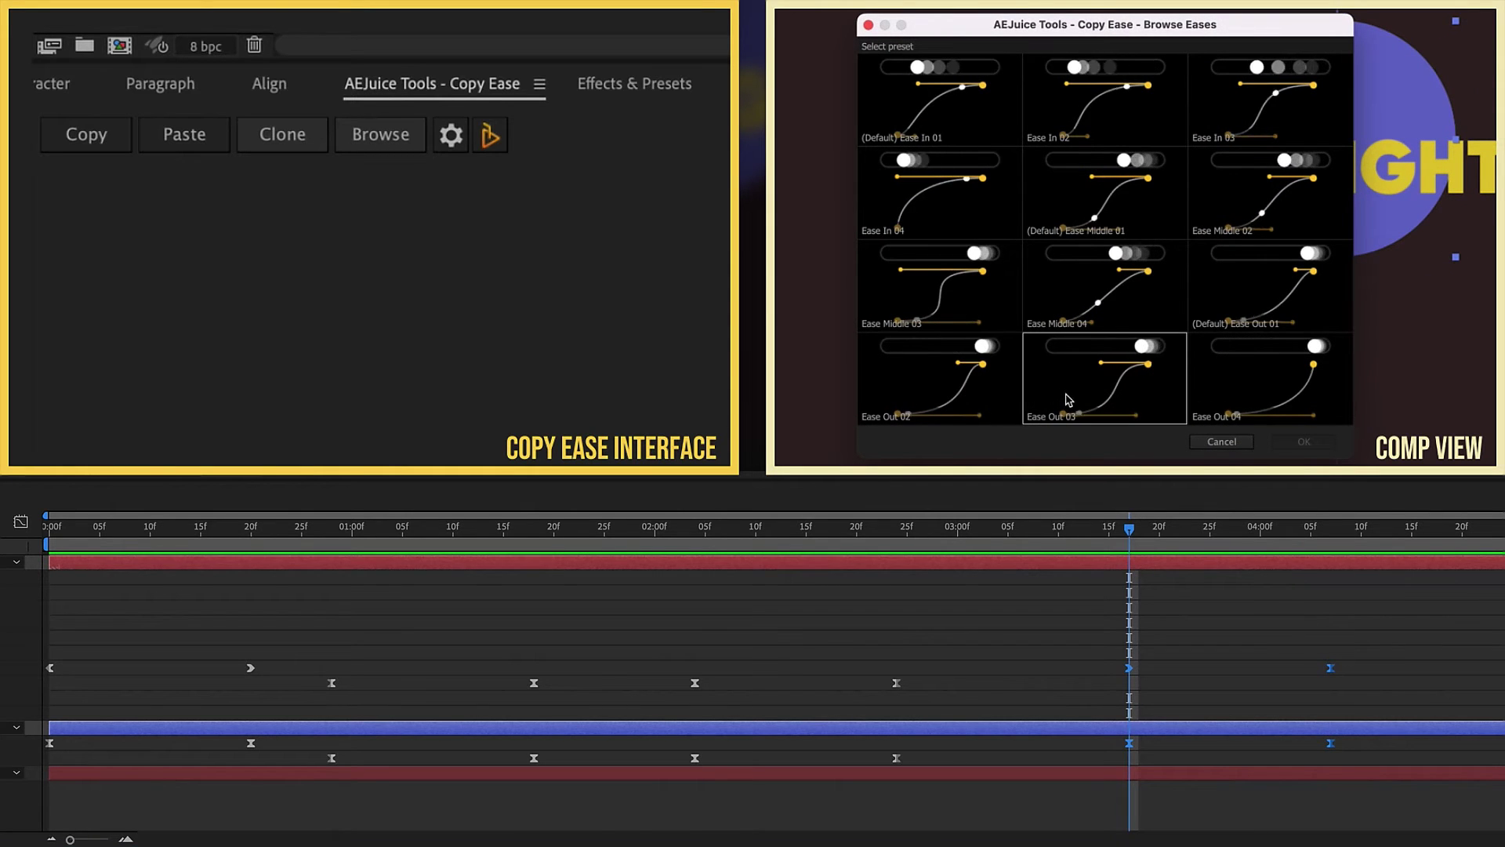
double_click(1099, 399)
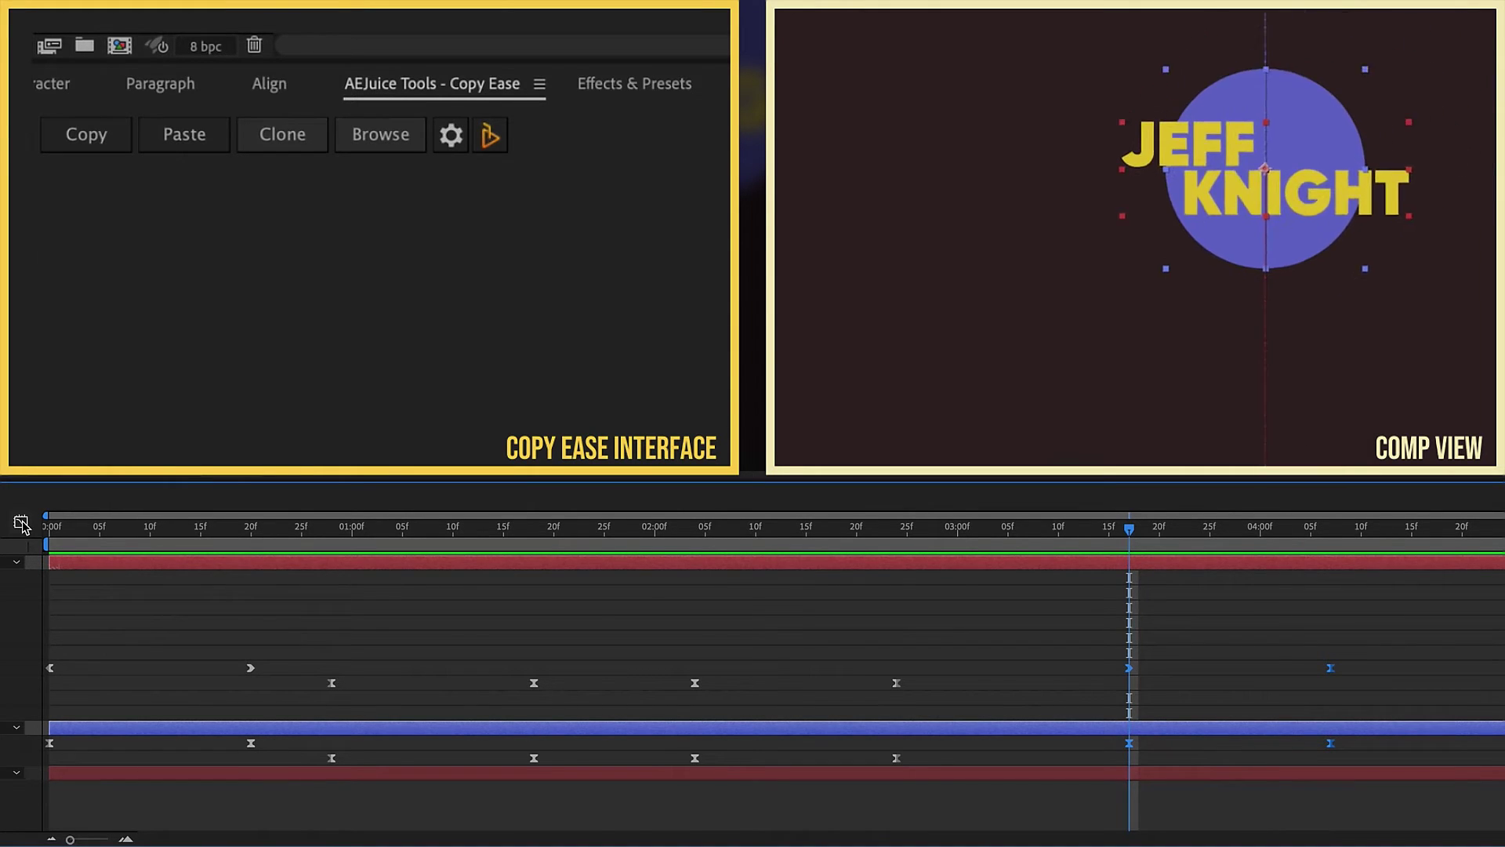
left_click(22, 522)
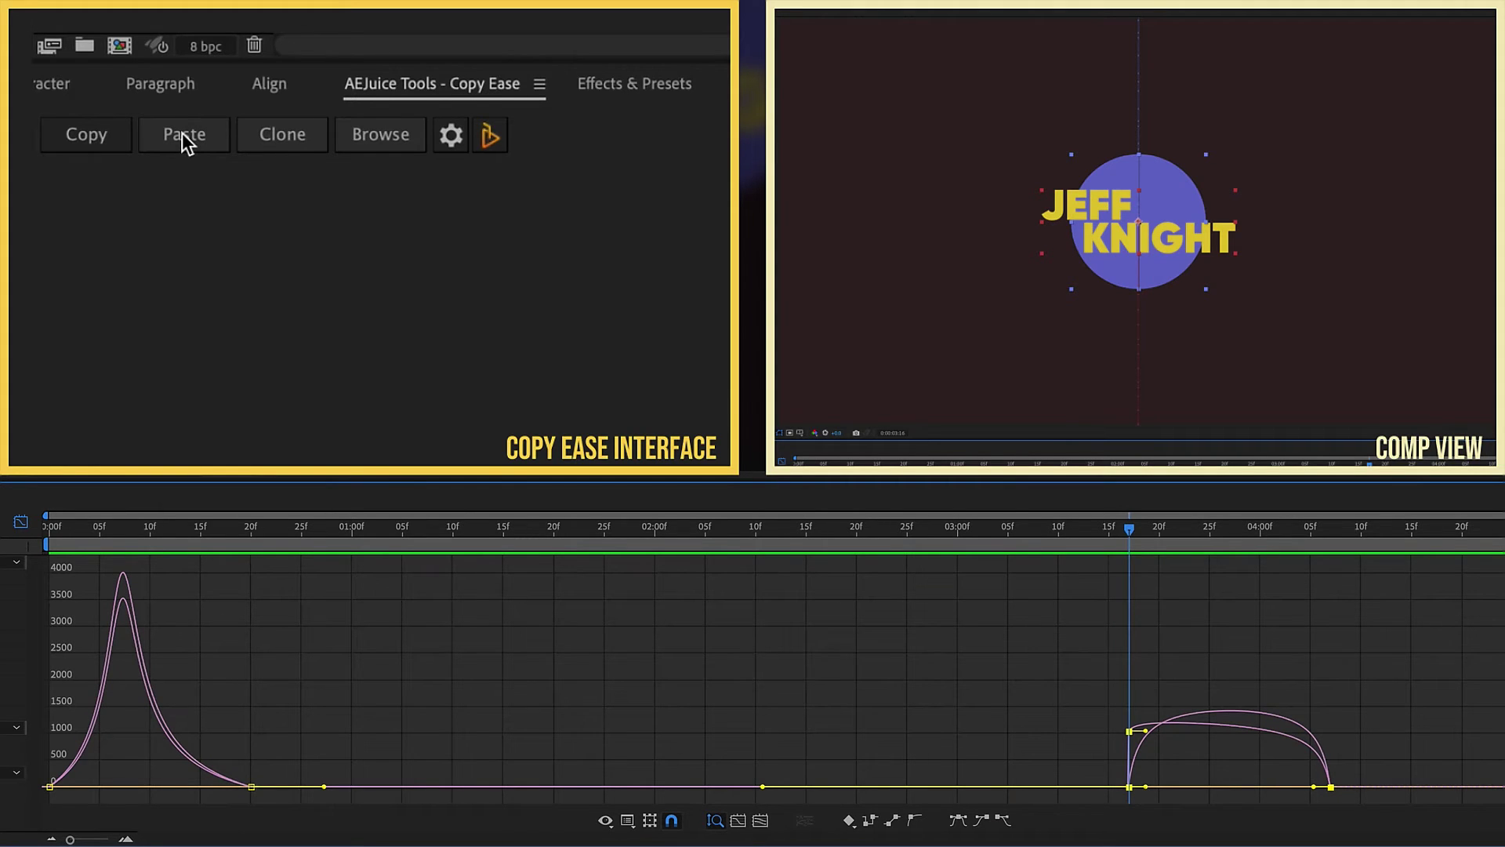
left_click(185, 135)
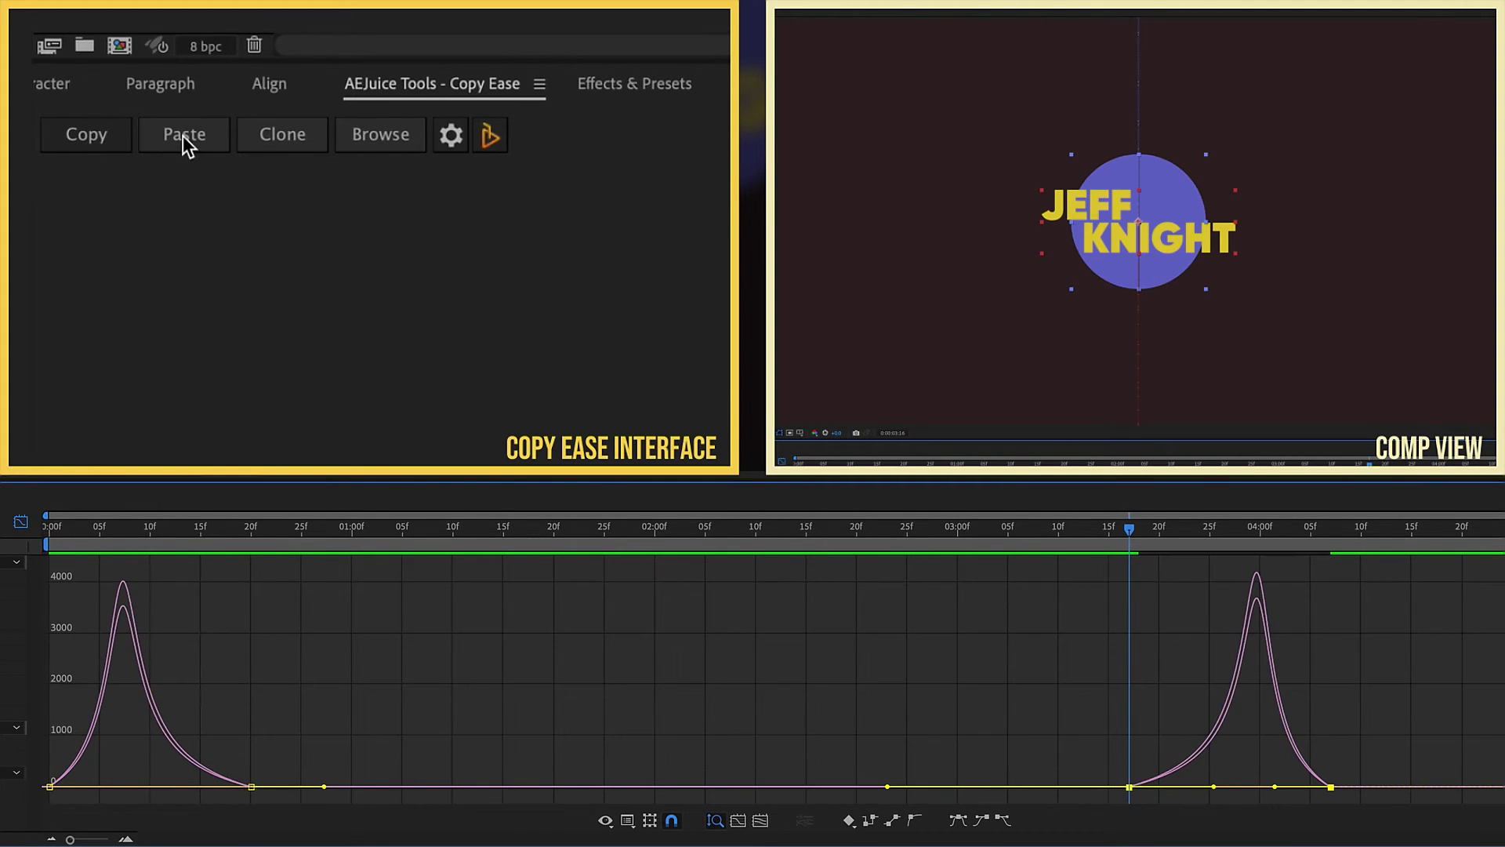
left_click(21, 522)
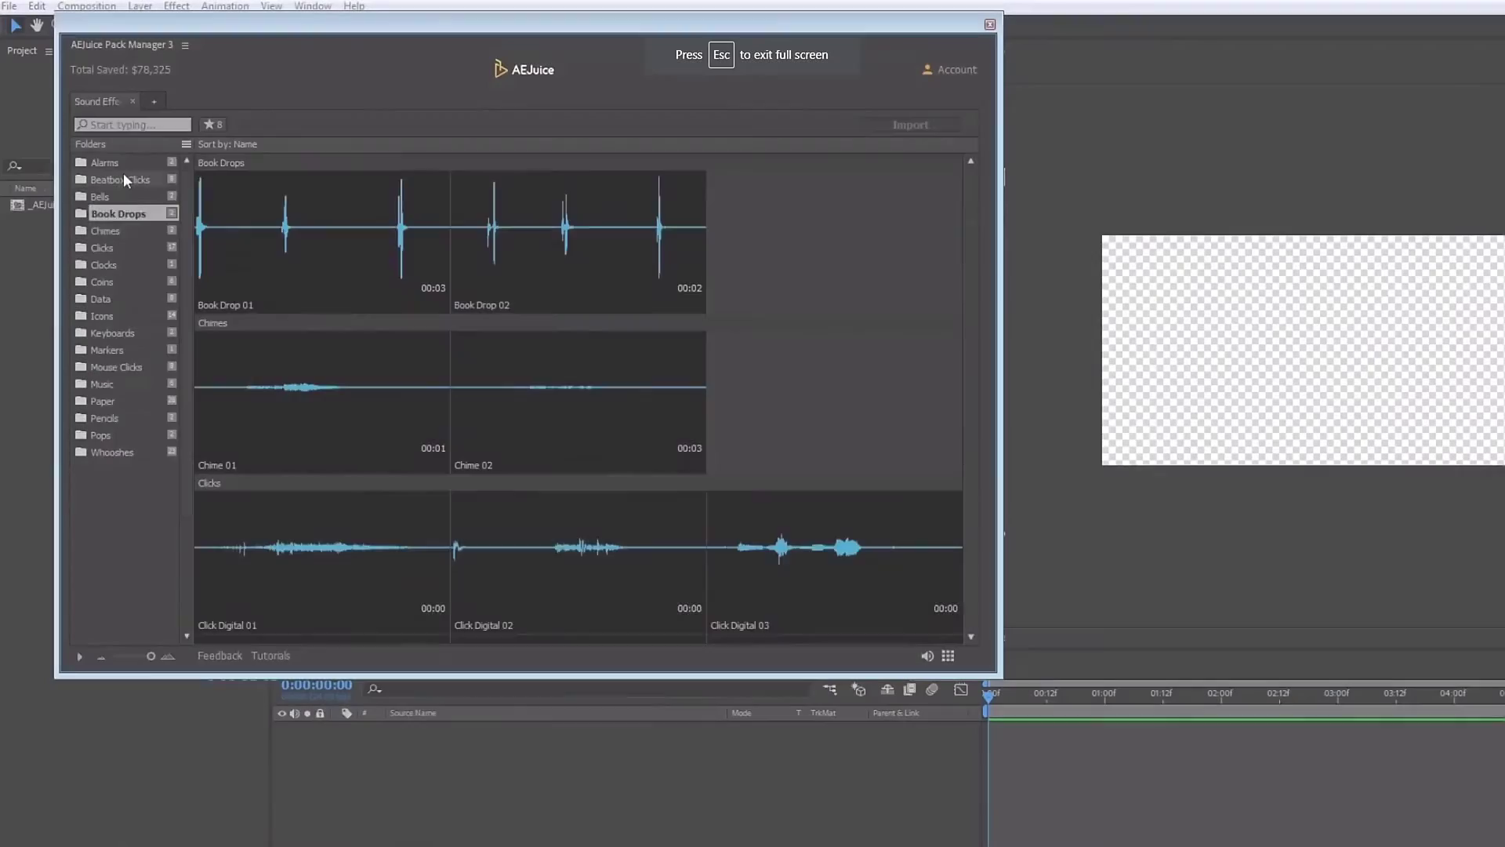
Scroll through the AEJuice Pack Manager's Sound Effects library
scroll(124, 173, "down", 10)
Scroll further through the sound effect folders
scroll(115, 172, "down", 8)
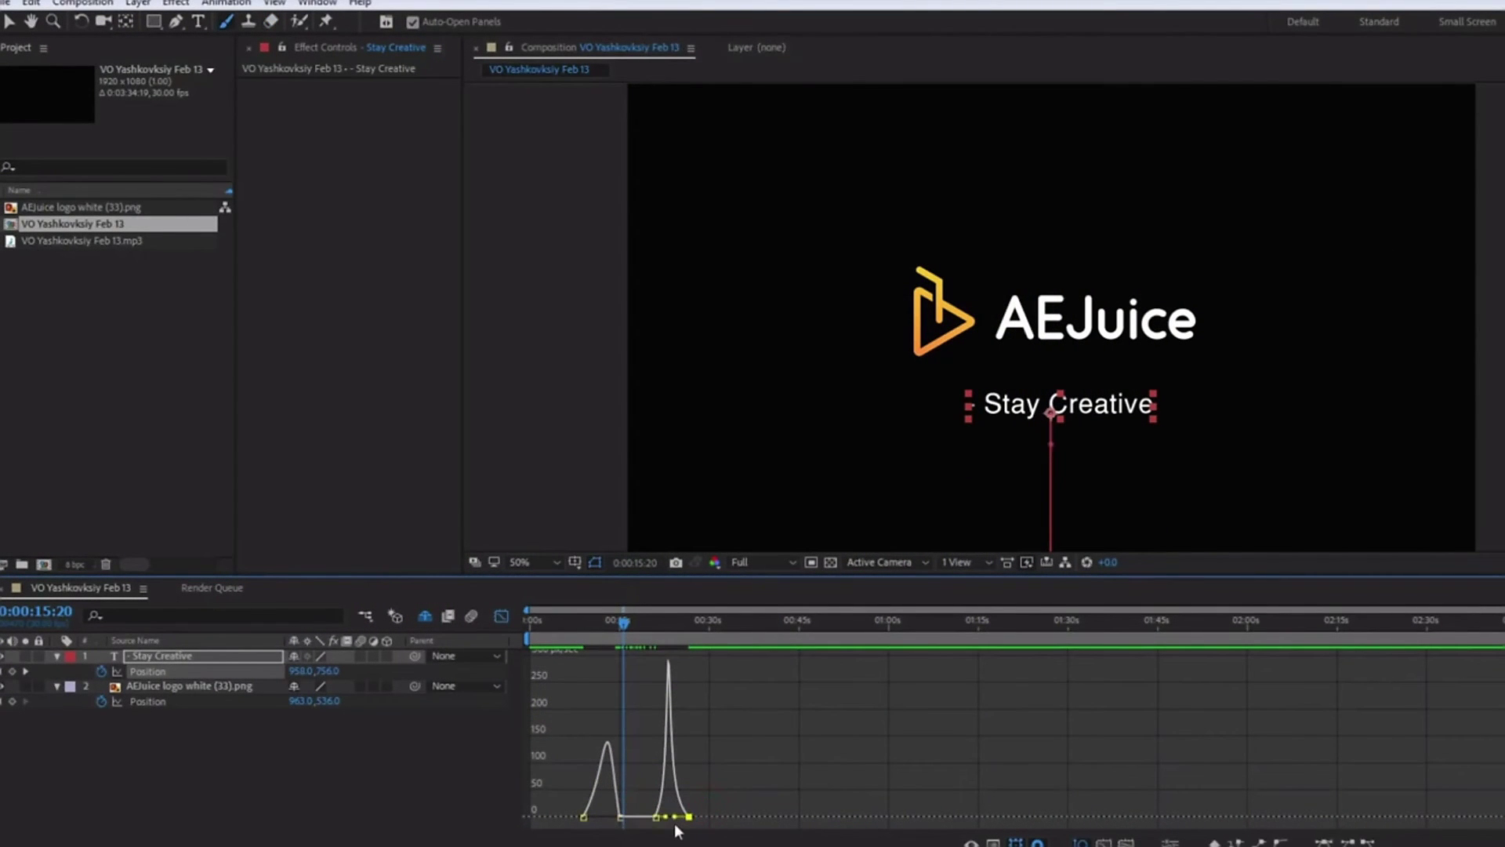
Shift the five Black Solid layers by 10 frames and align their start and out points with AEJuice Tools
left_click(328, 4)
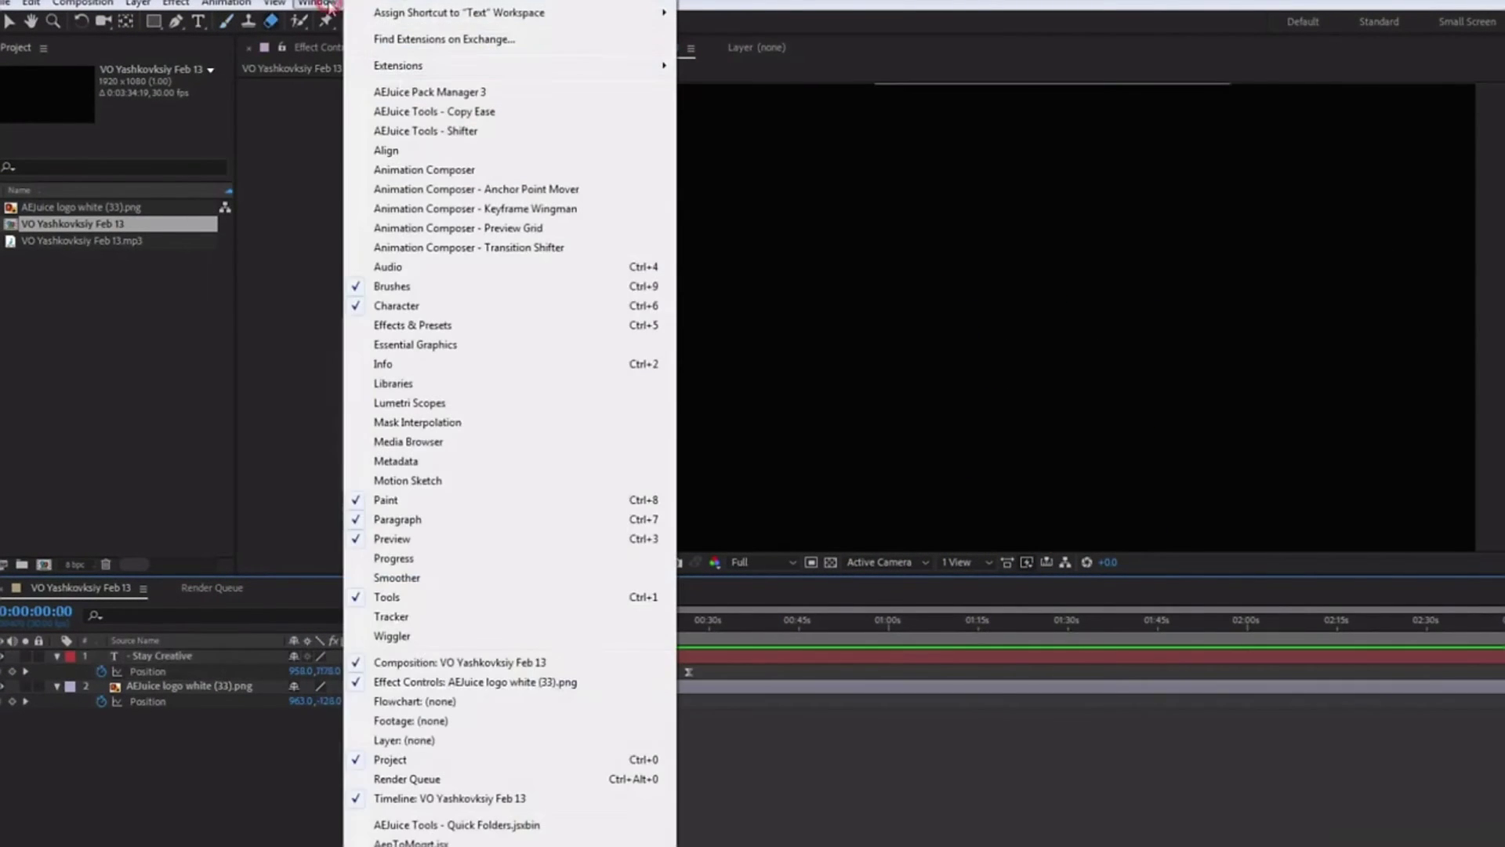
left_click(462, 112)
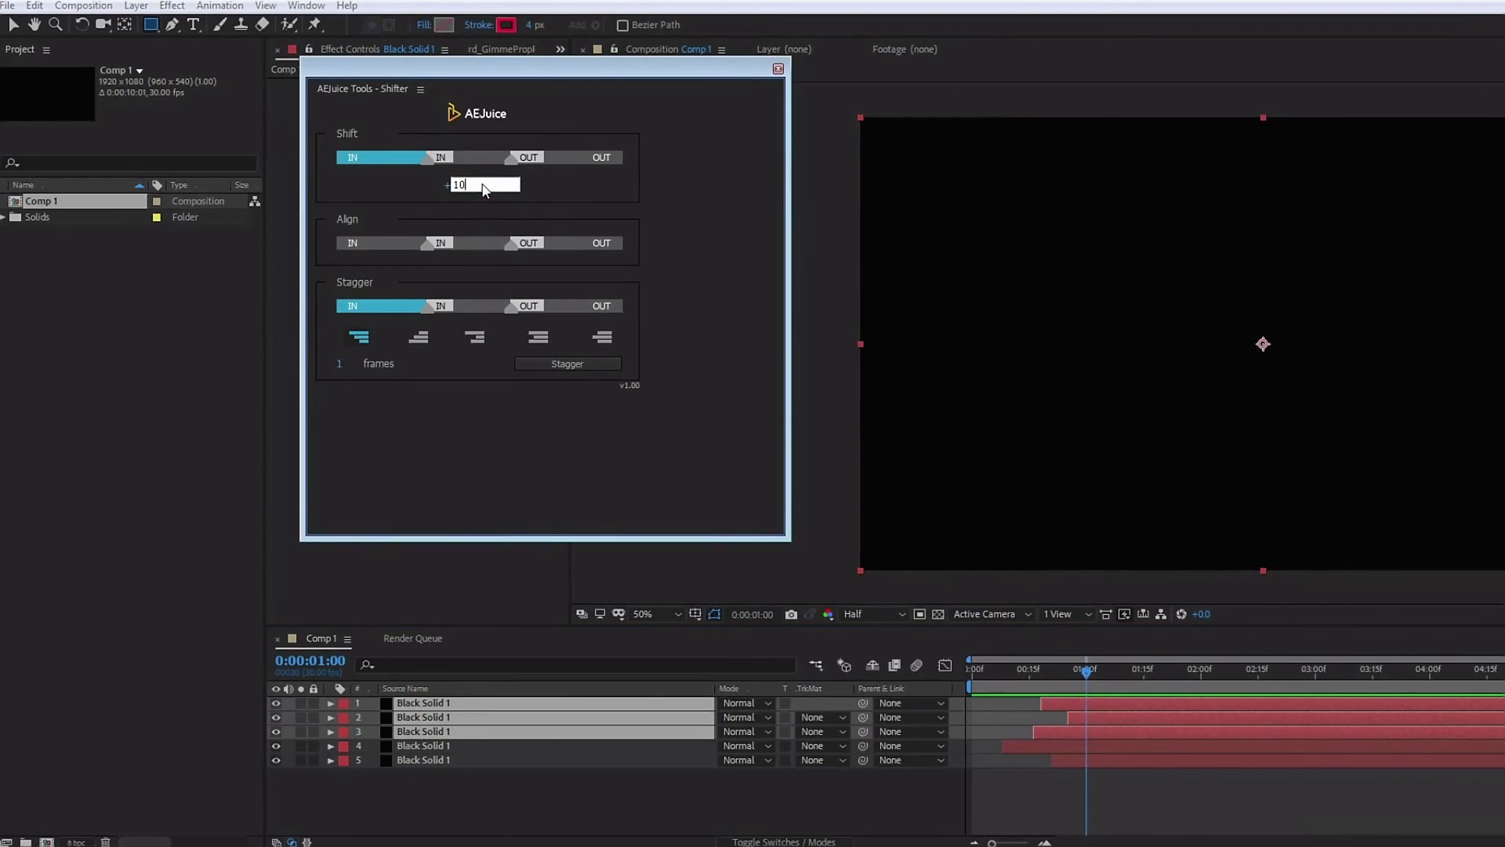
key("Return")
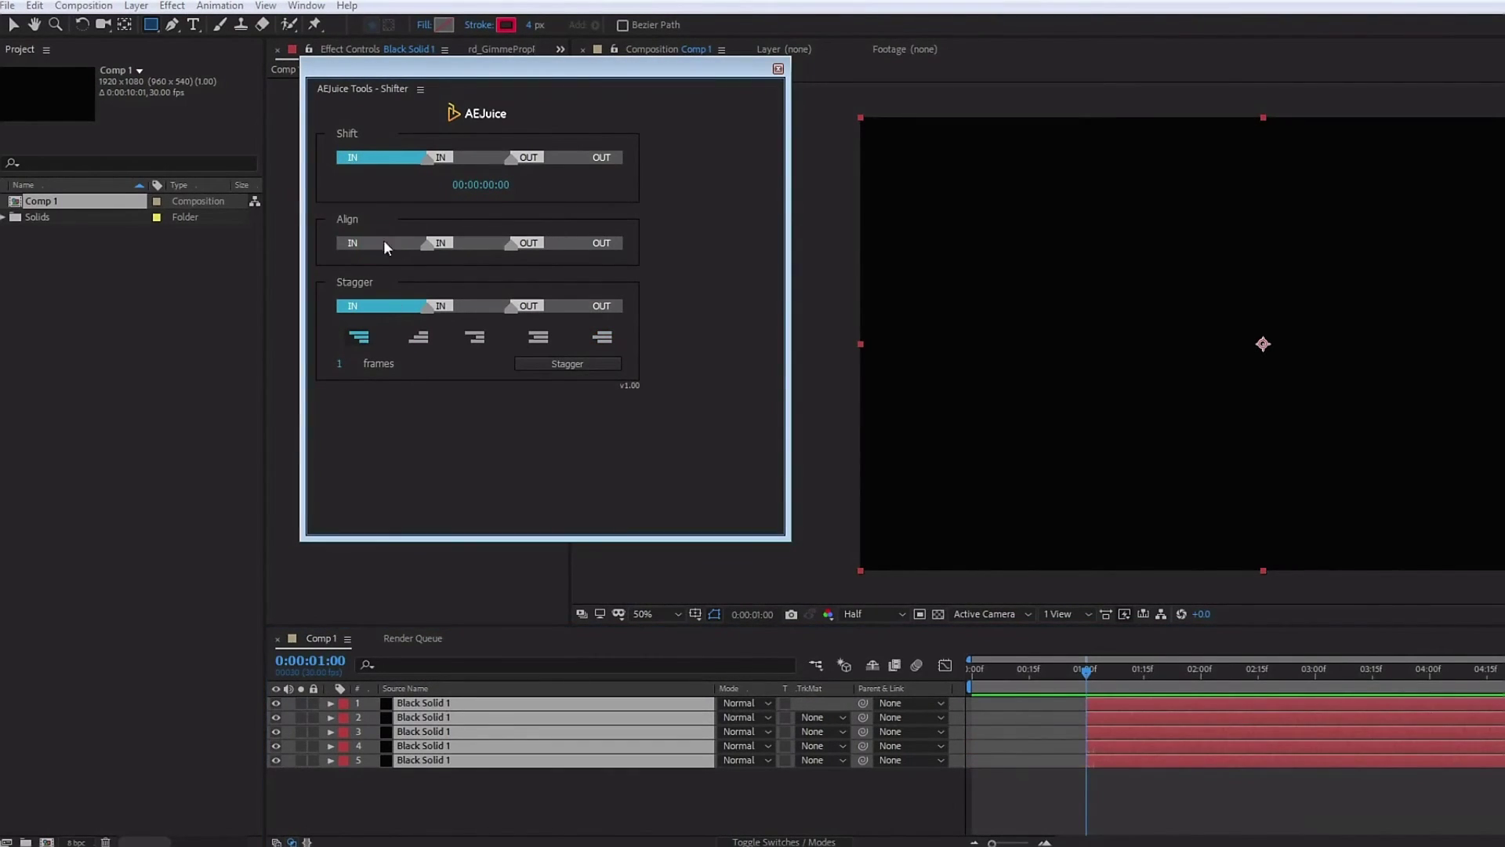
left_click(594, 245)
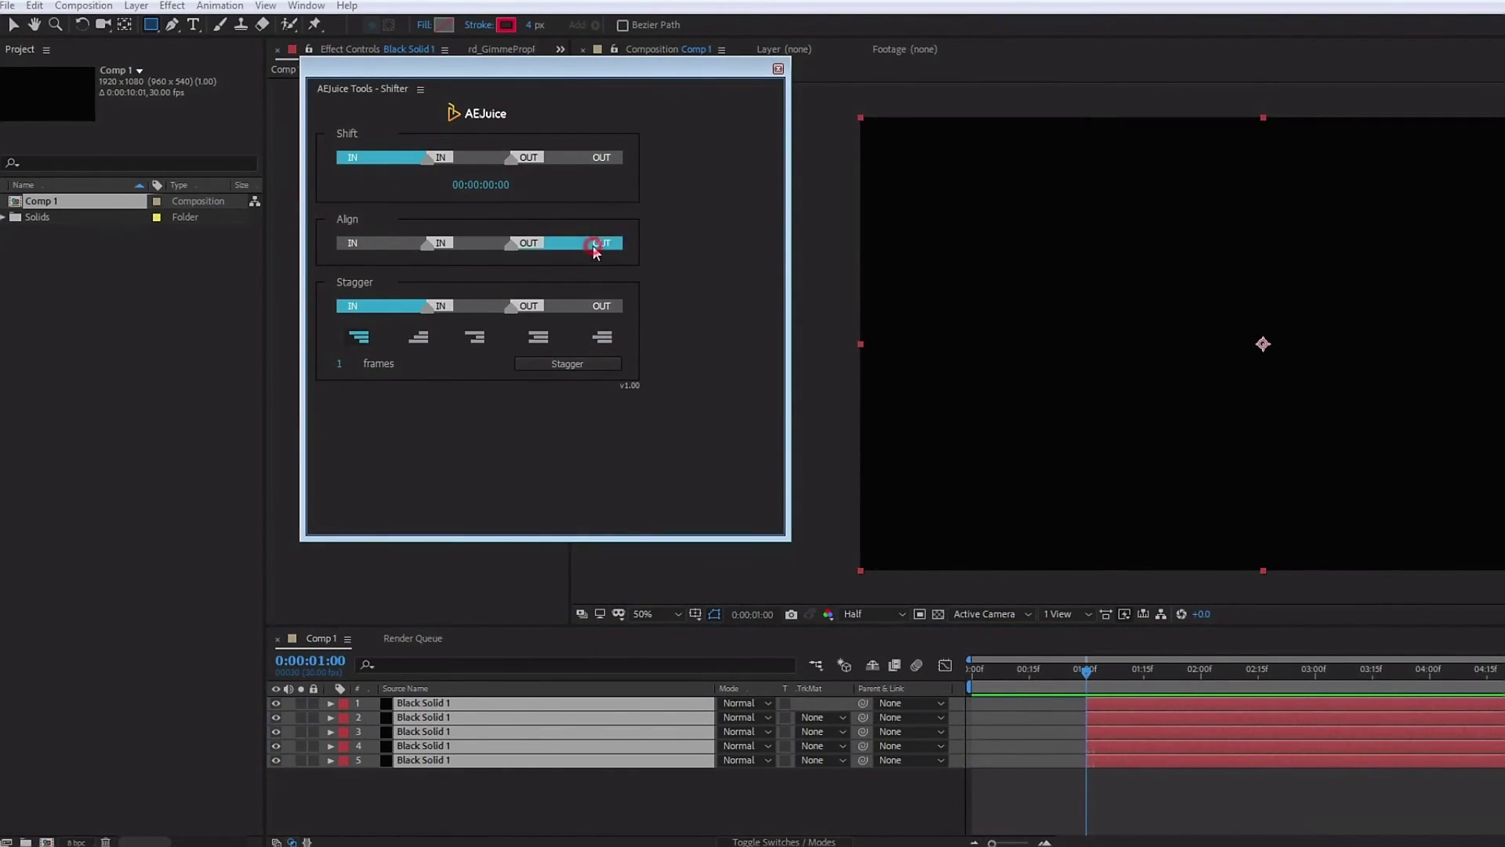
left_click(380, 241)
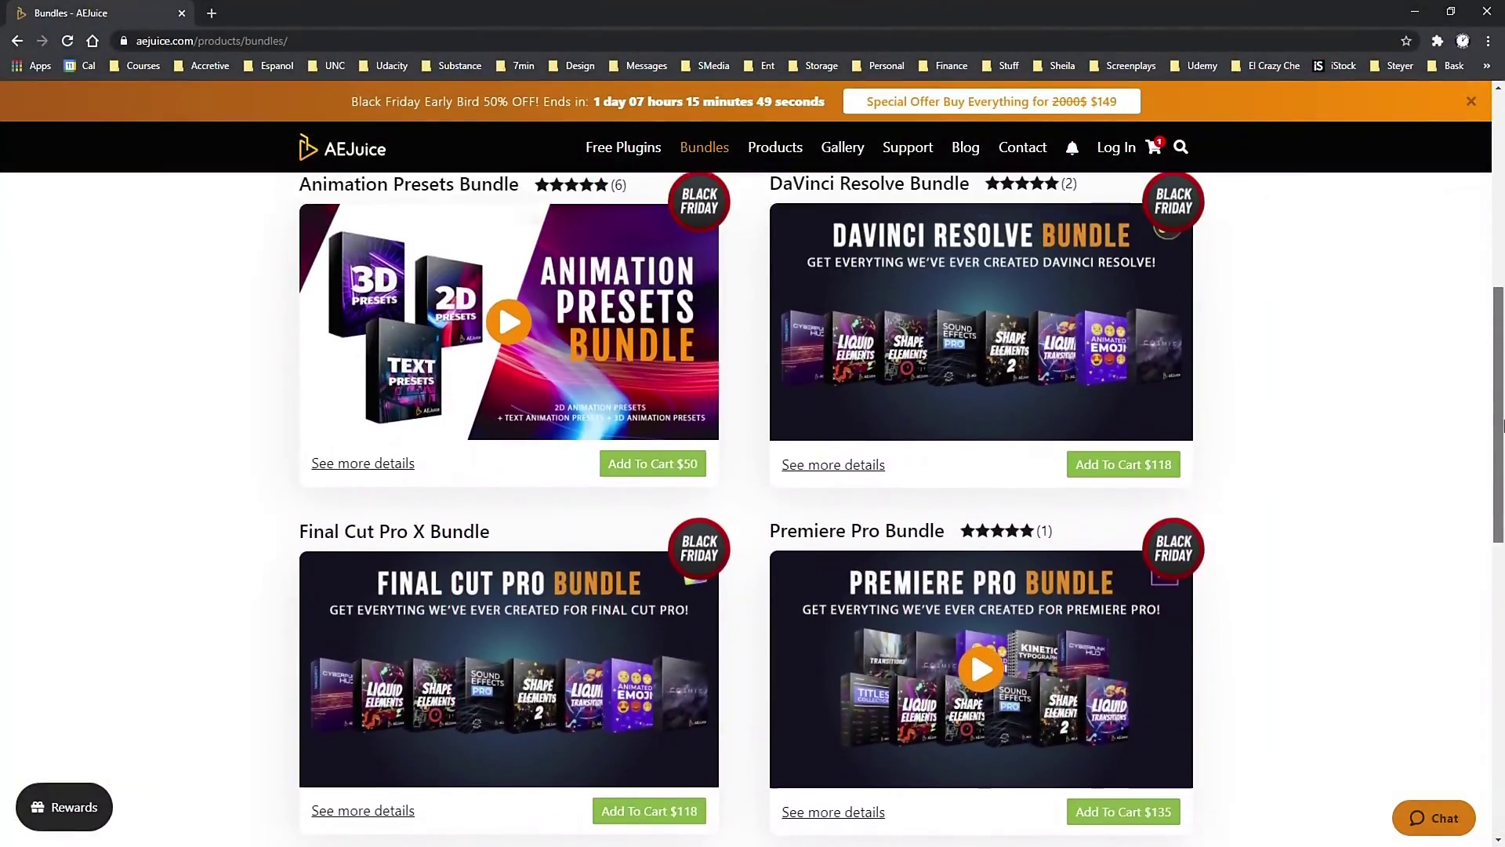
left_click_drag(1503, 426, 1503, 284)
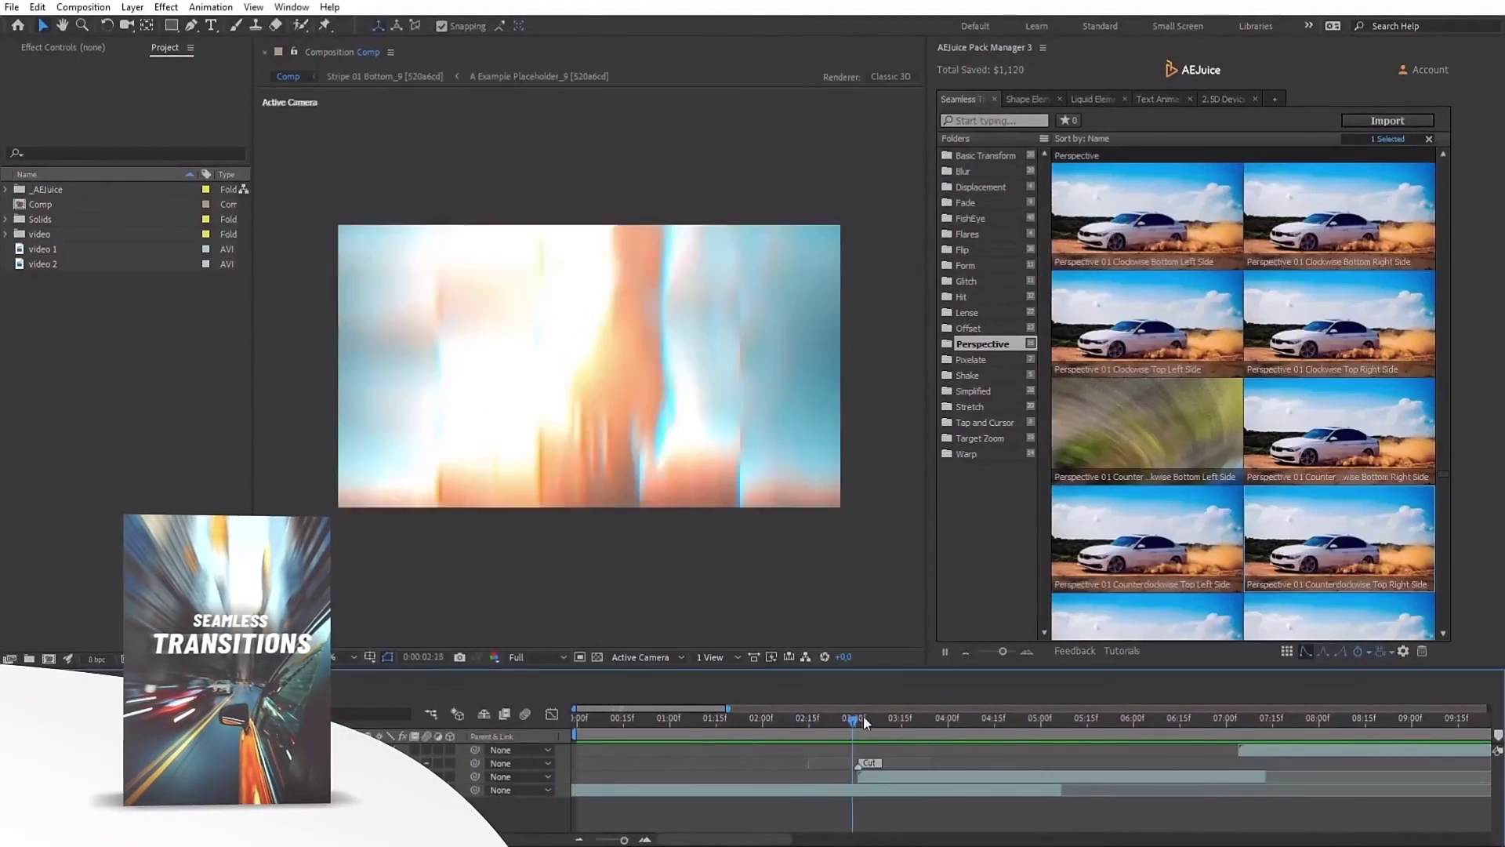
Scrub the timeline to preview the Perspective 01 Counterclockwise Top Right Side transition
left_click_drag(863, 715, 905, 713)
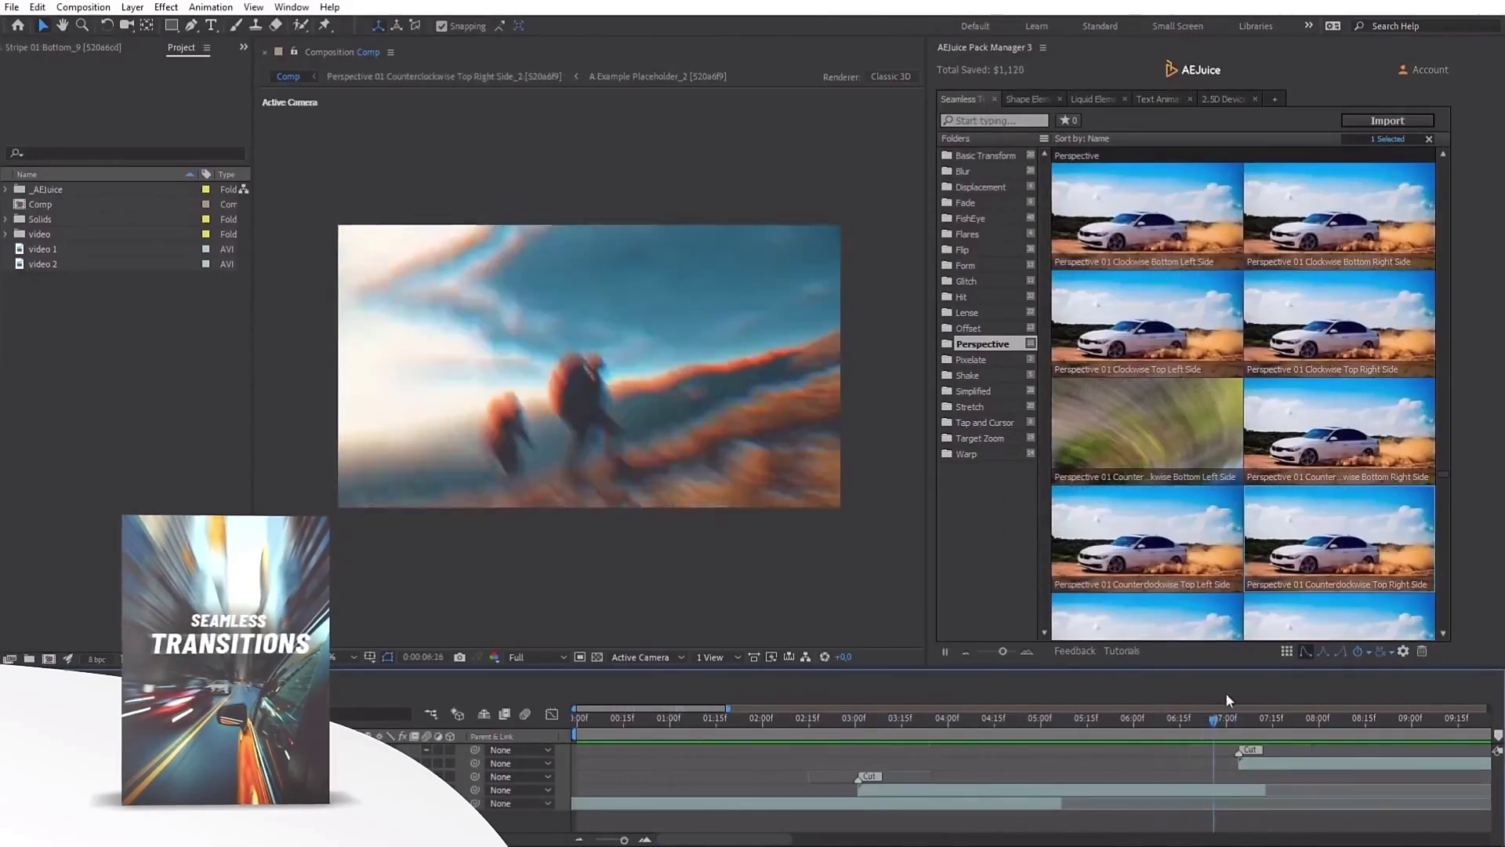